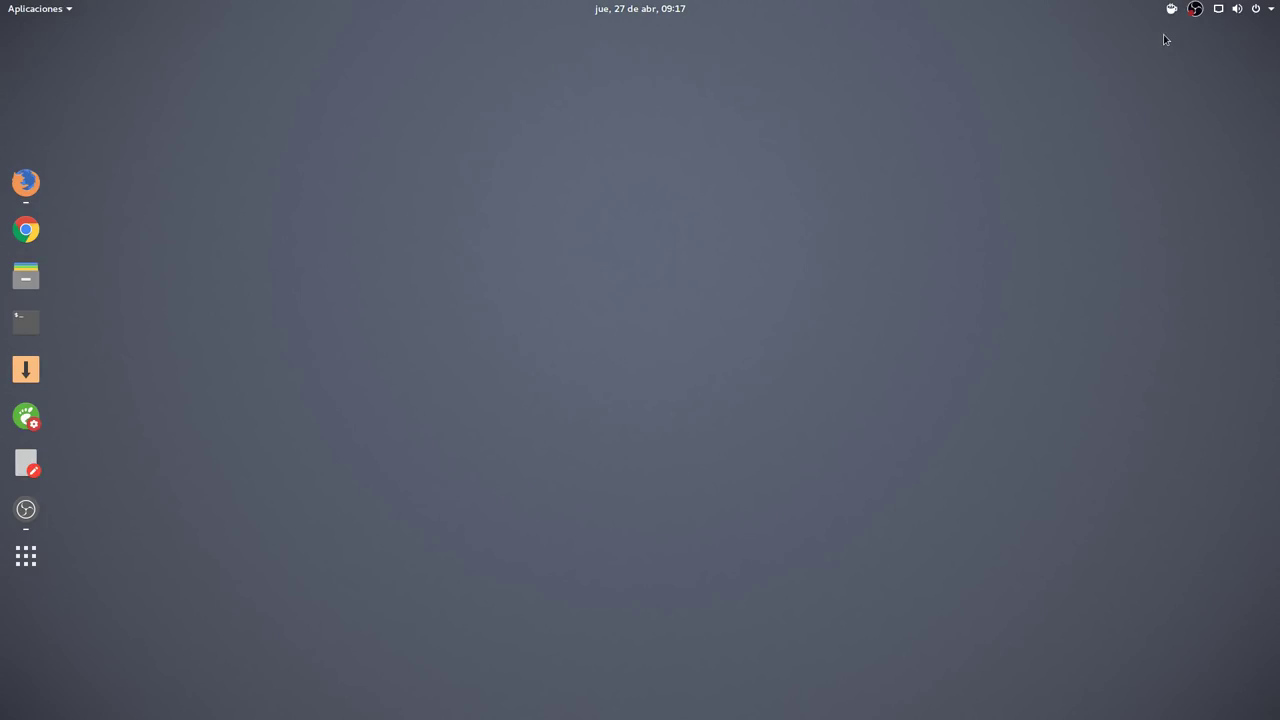
Run htop in a new terminal window and minimize the window while it keeps running.
left_click(26, 322)
left_click_drag(638, 358, 1082, 527)
type("htop")
key("Return")
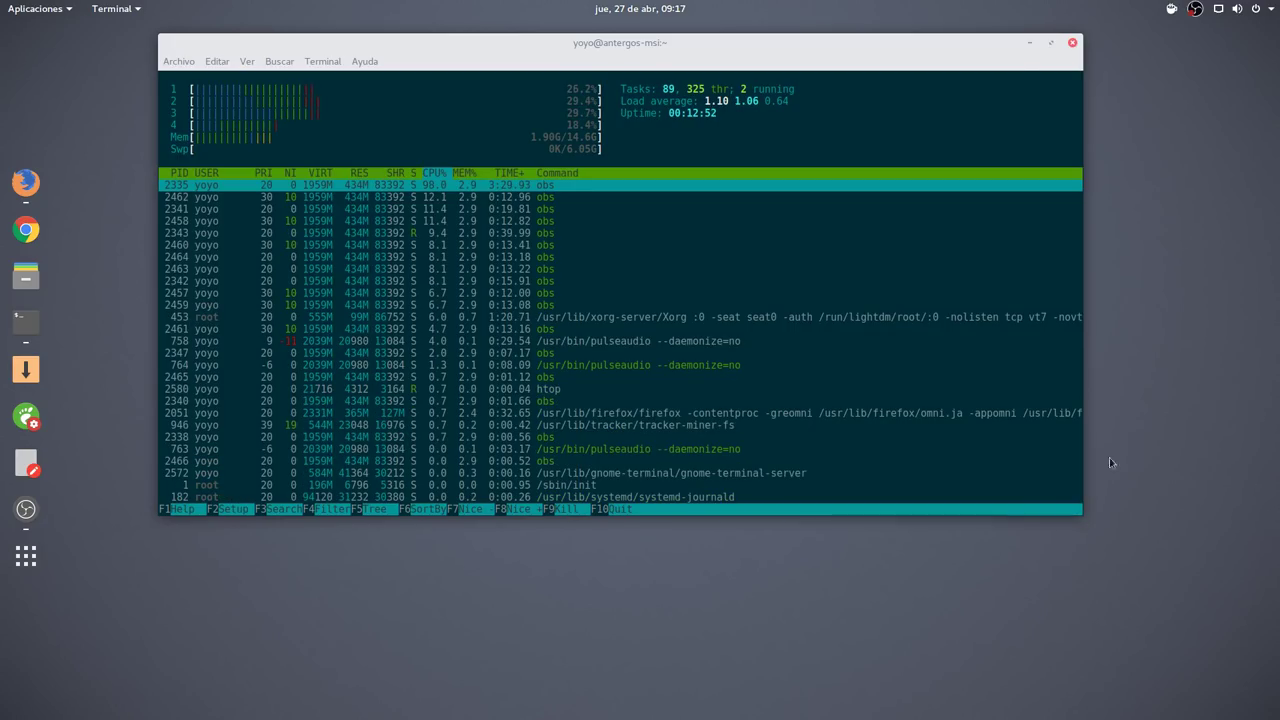
left_click(1030, 44)
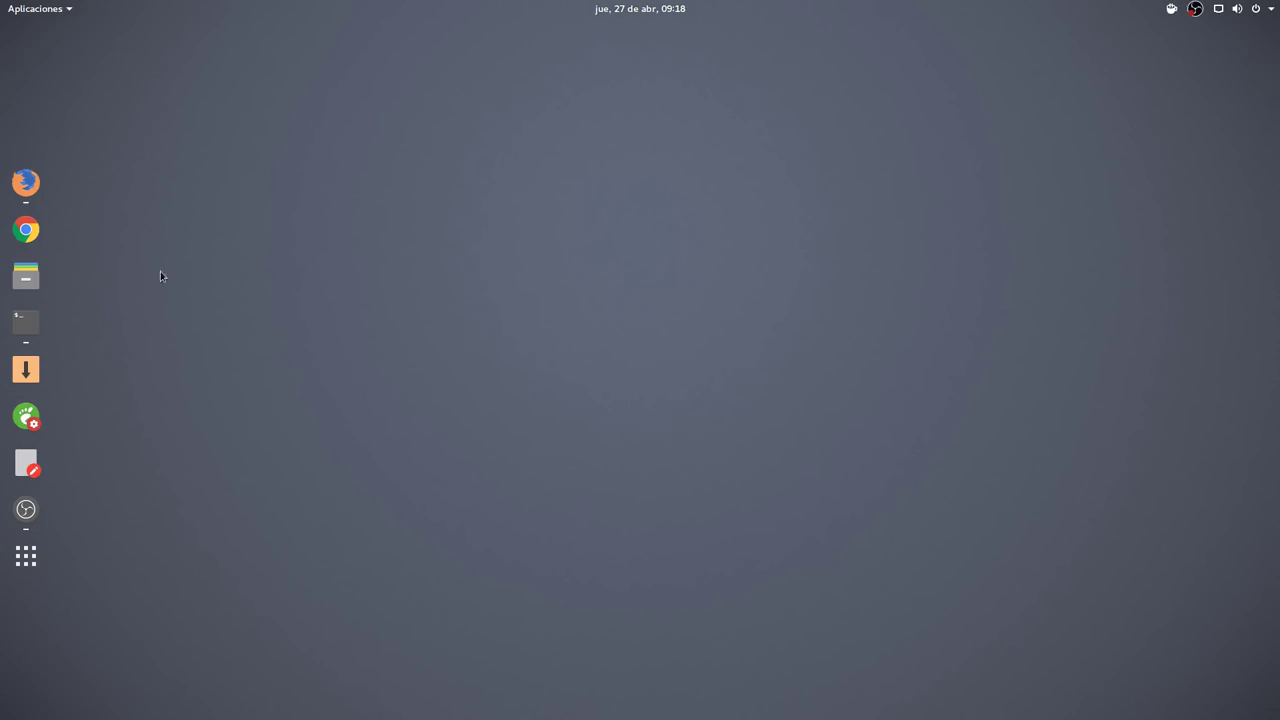
View the YouTube page of the Antergos Gnome update video in Firefox and minimize the browser.
left_click(26, 181)
left_click(83, 190)
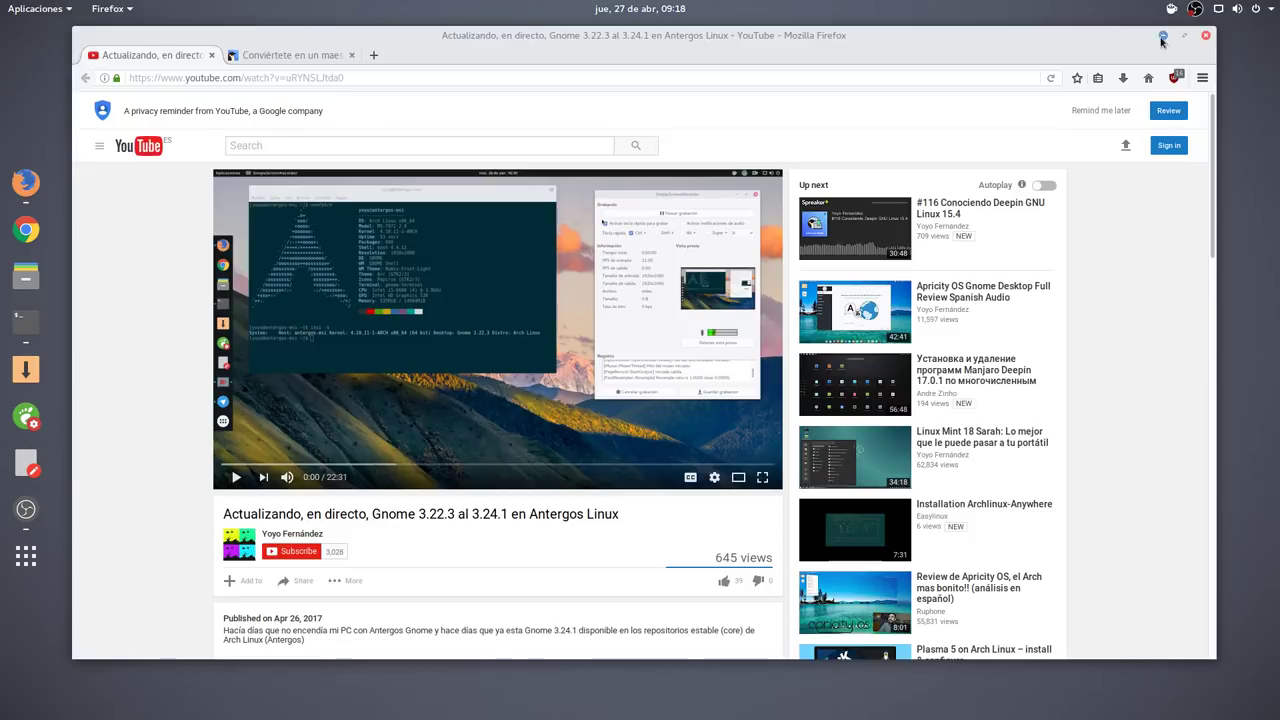
left_click(1162, 35)
Open the home folder in the file manager and select the video file actualizando-antergos-gnome.
left_click(26, 276)
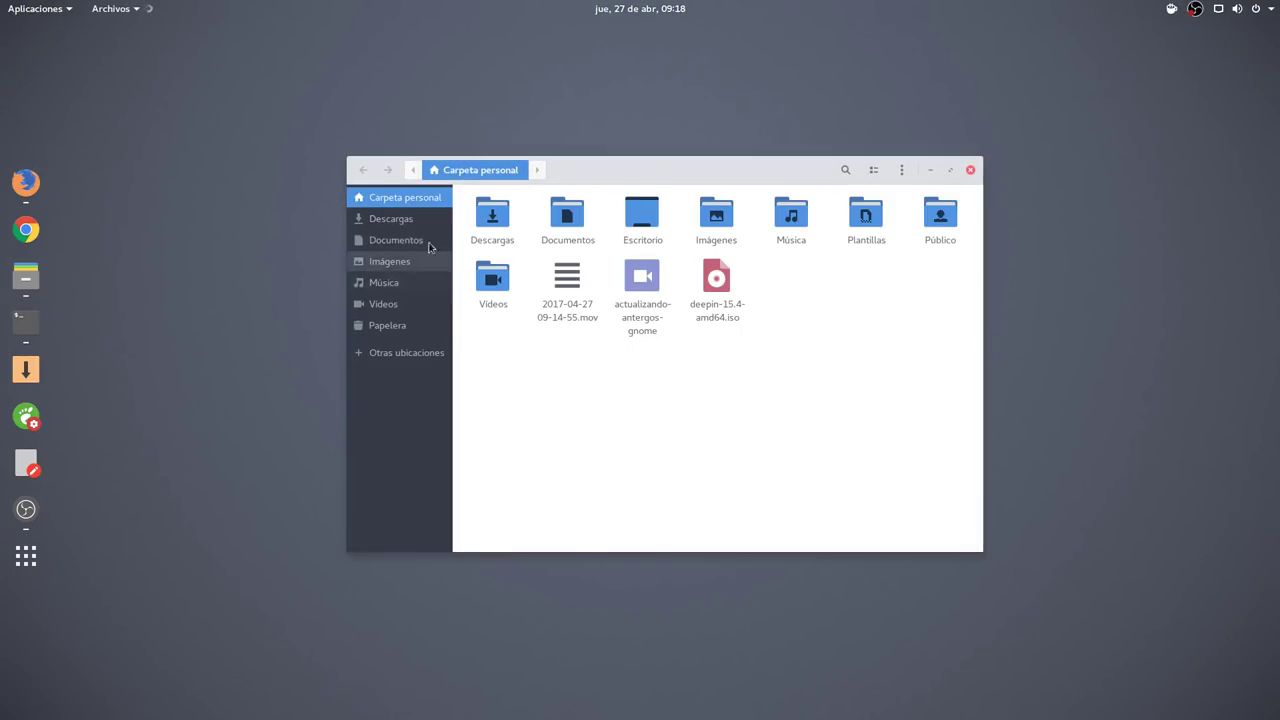
left_click_drag(650, 172, 584, 116)
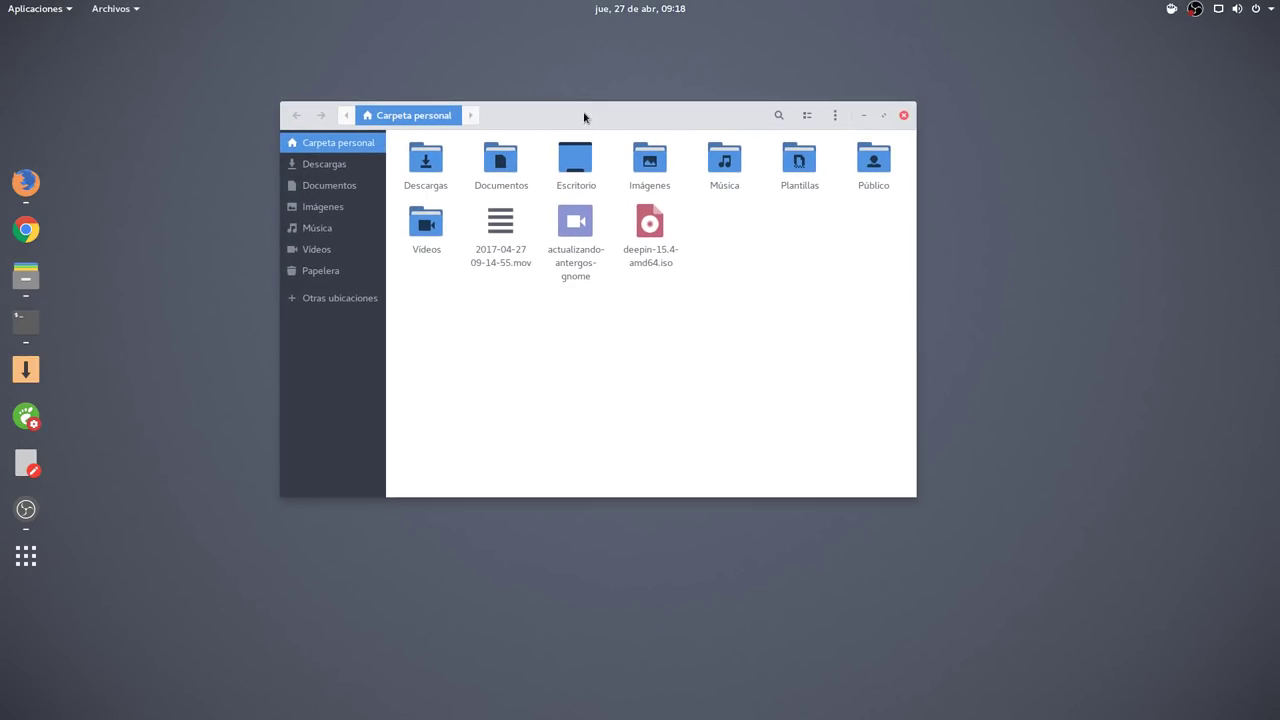
left_click(576, 233)
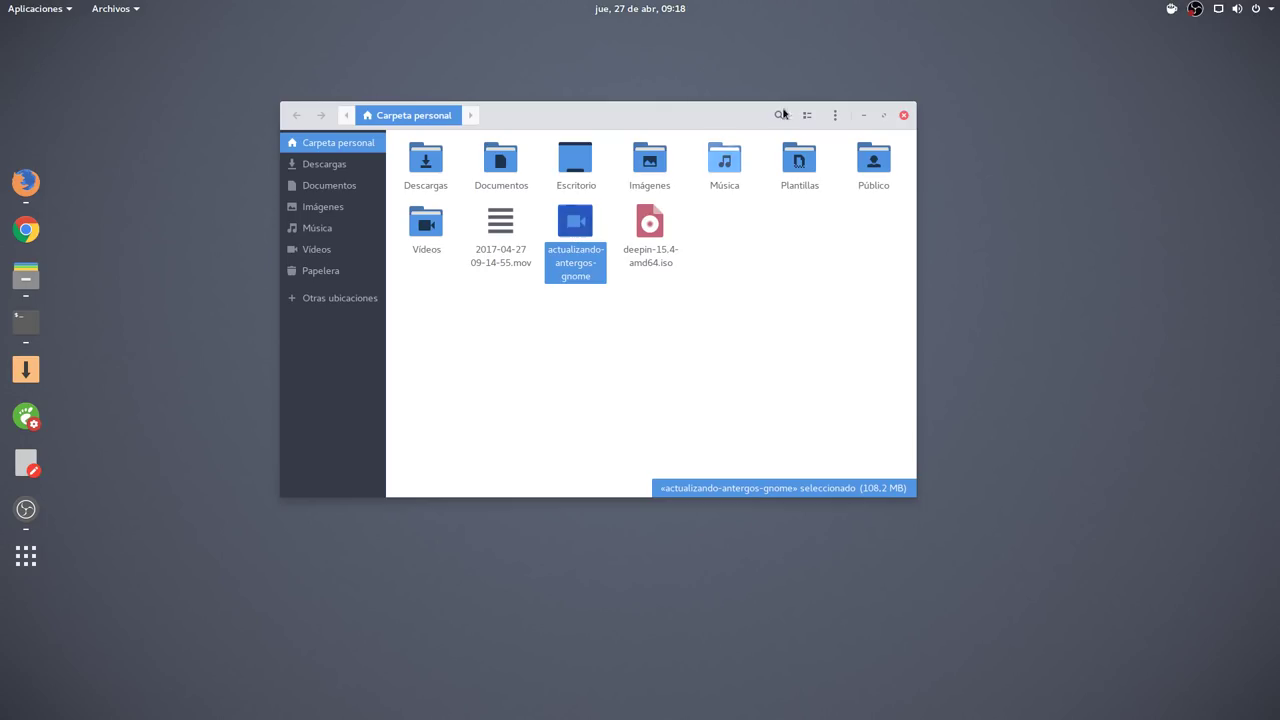
Check the output and input devices in the system sound settings and close the settings window.
left_click(1252, 10)
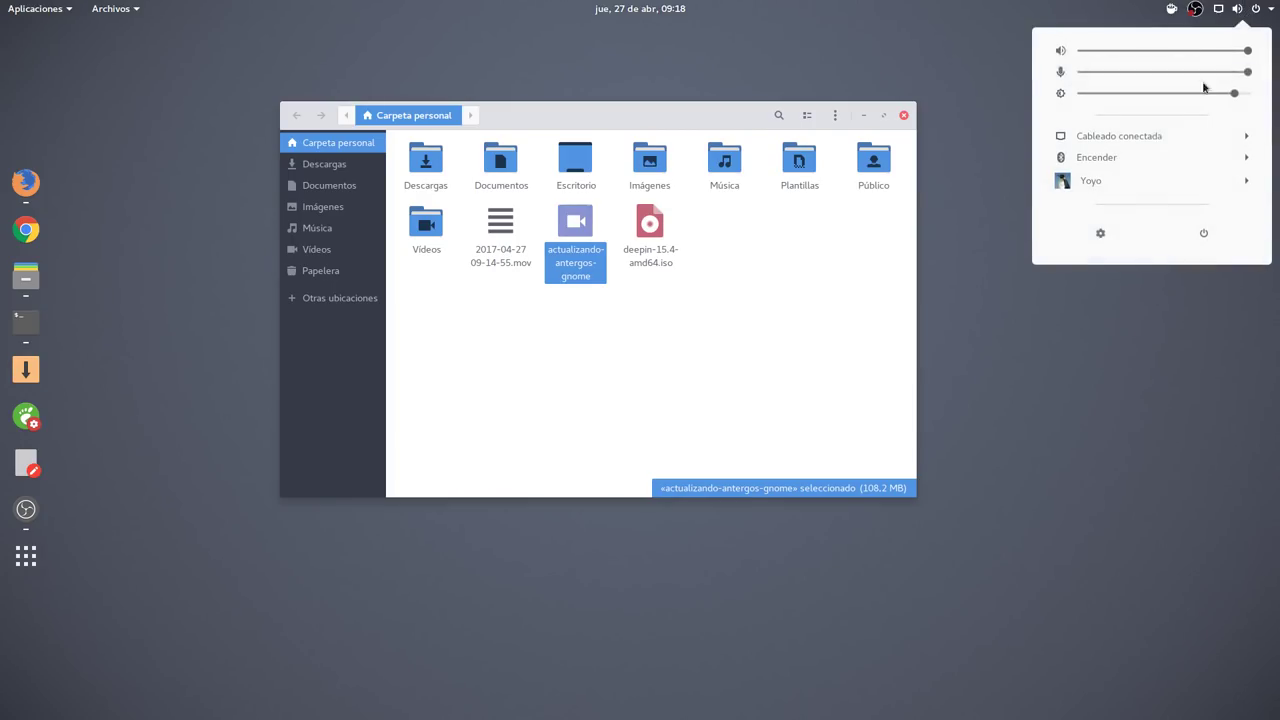
left_click(1100, 233)
left_click(513, 424)
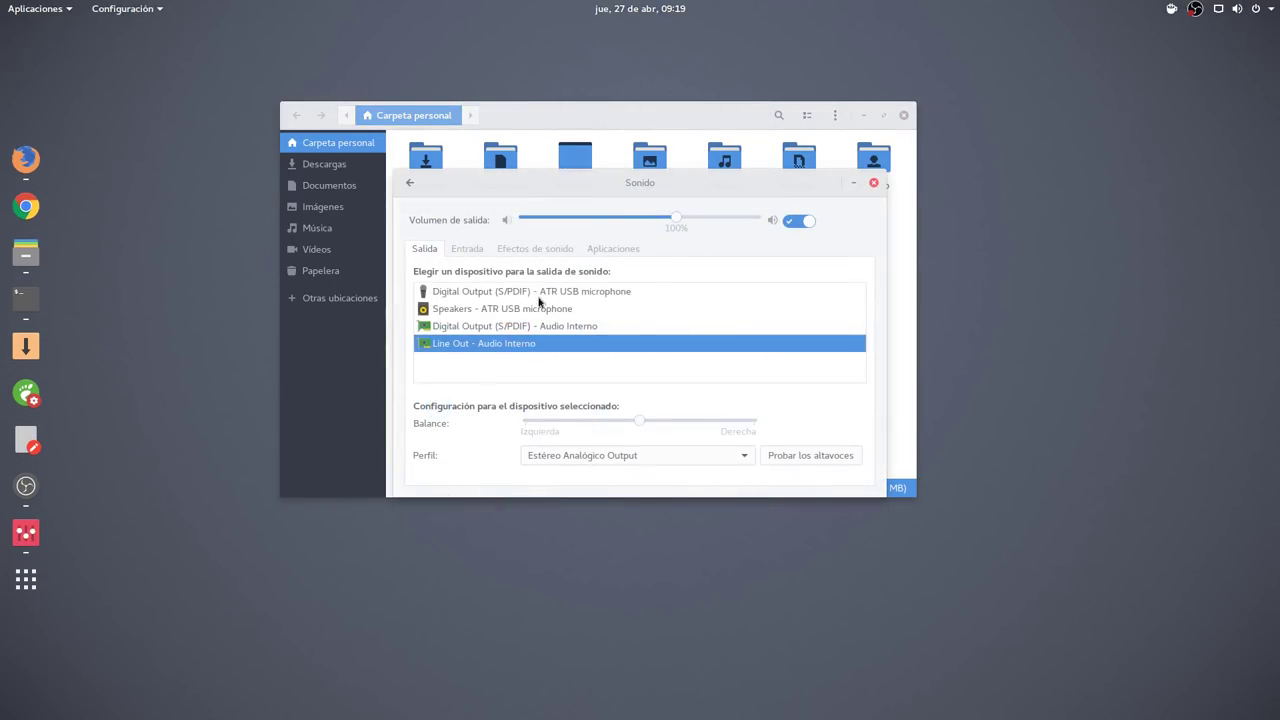
left_click(465, 249)
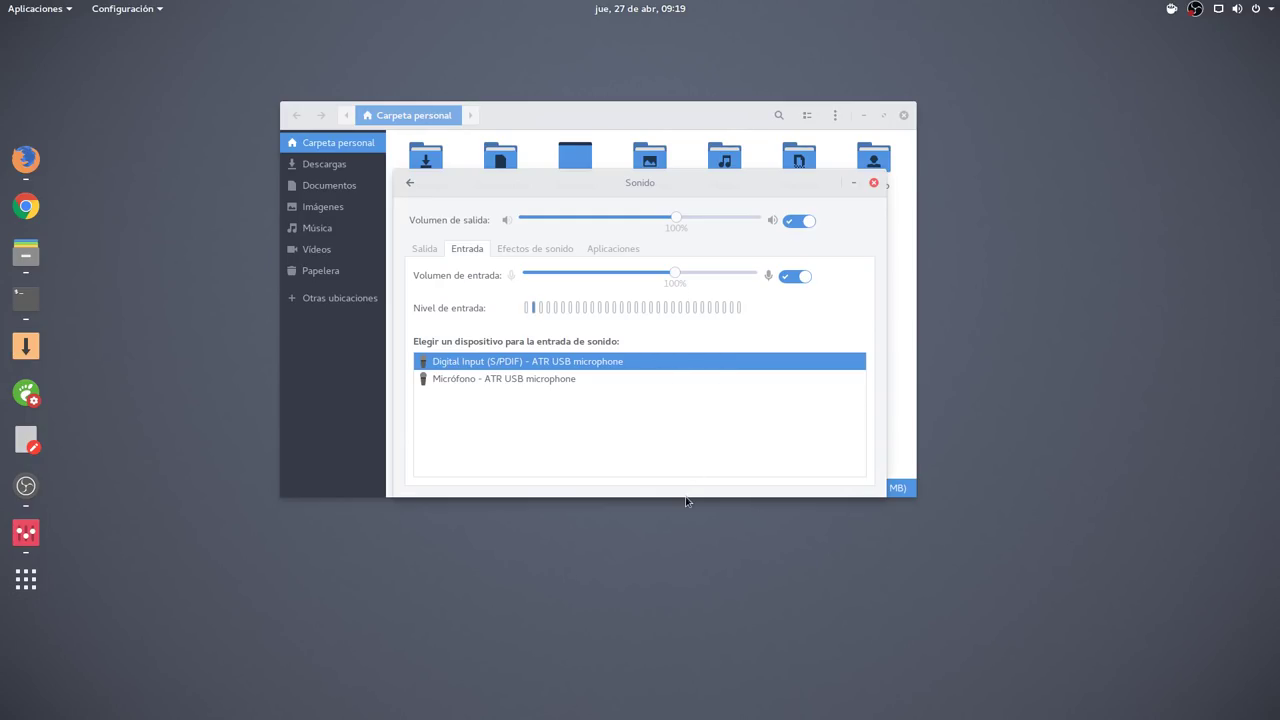
left_click(874, 182)
Play actualizando-antergos-gnome from the home folder in the Vídeos player twice, closing the player each time.
left_click_drag(667, 111, 627, 104)
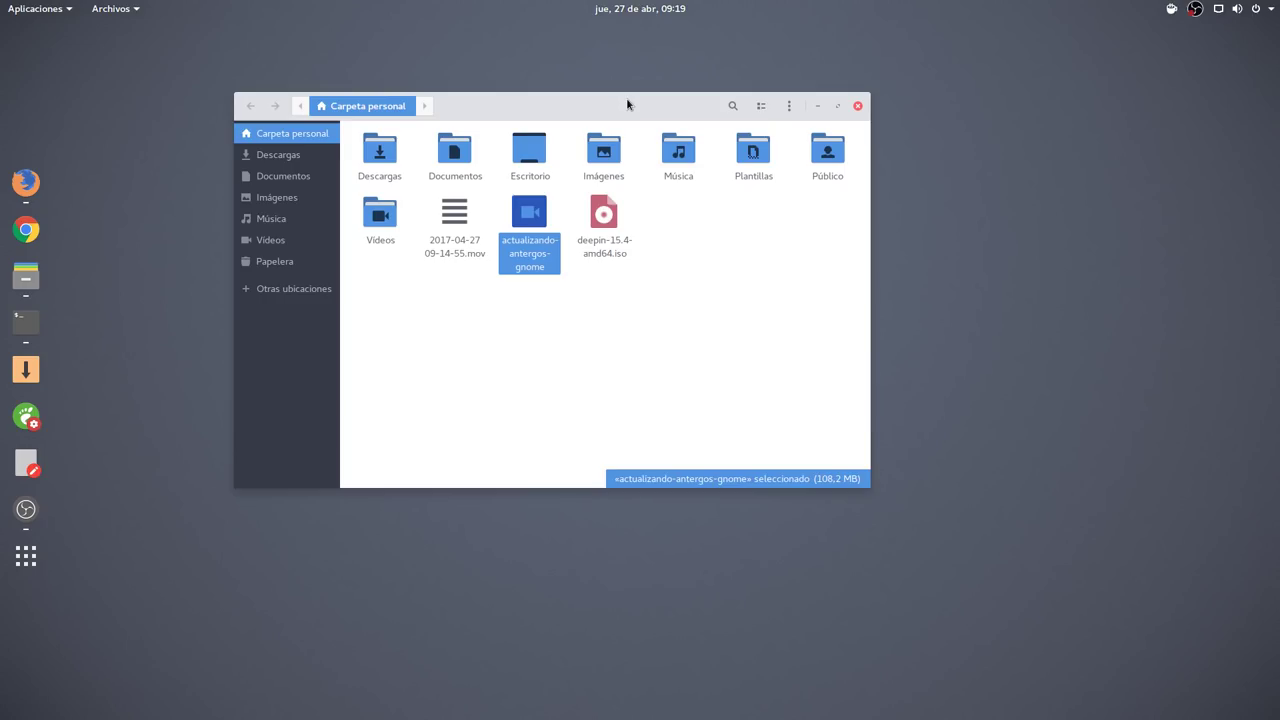
right_click(540, 226)
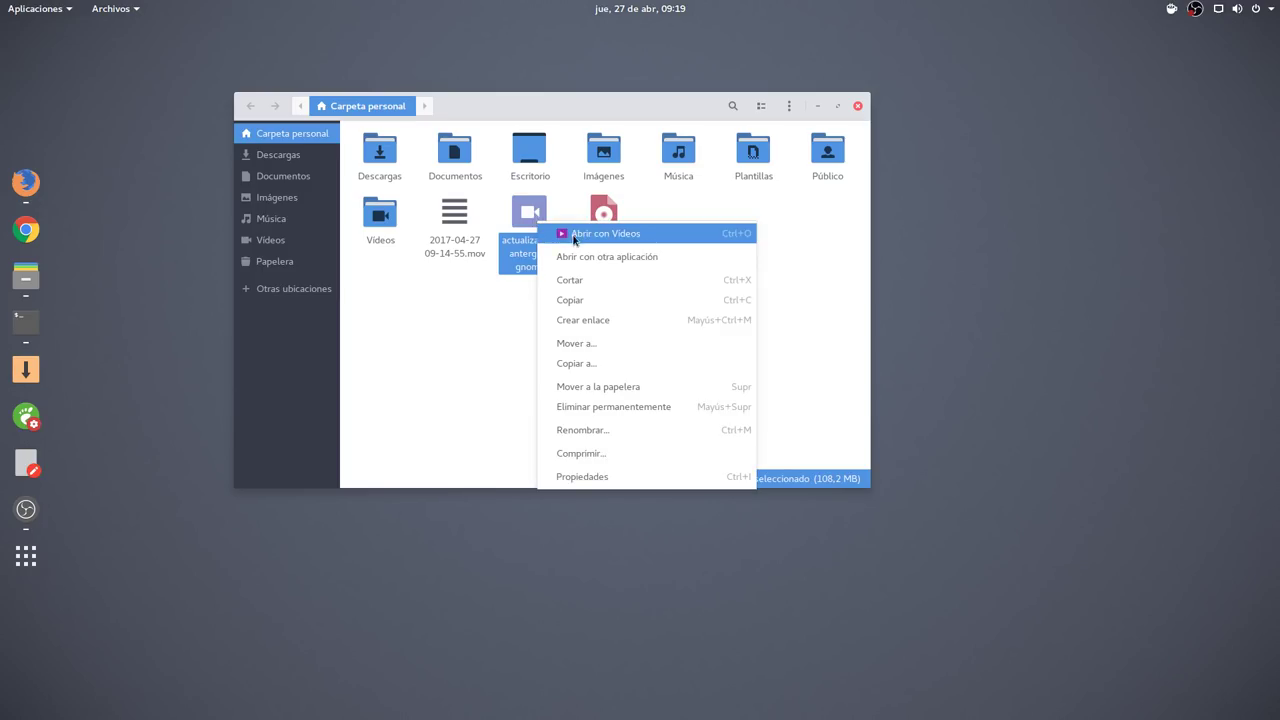
left_click(575, 238)
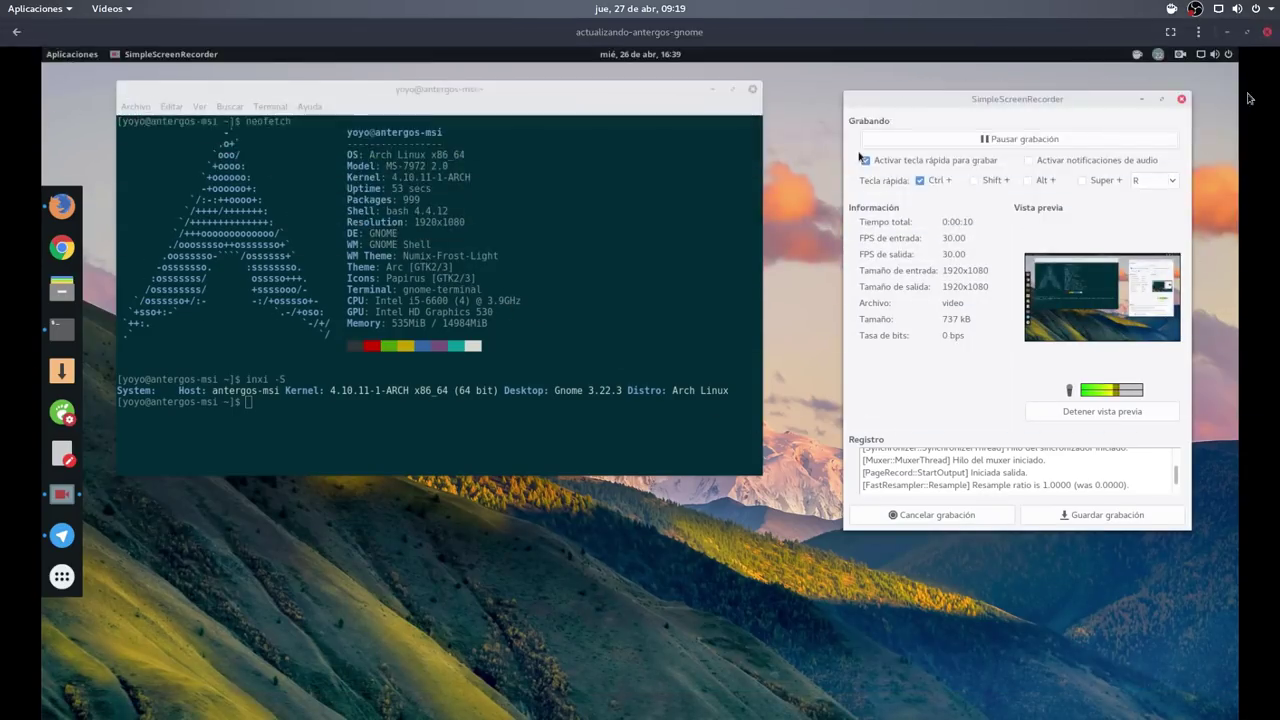
left_click(1267, 32)
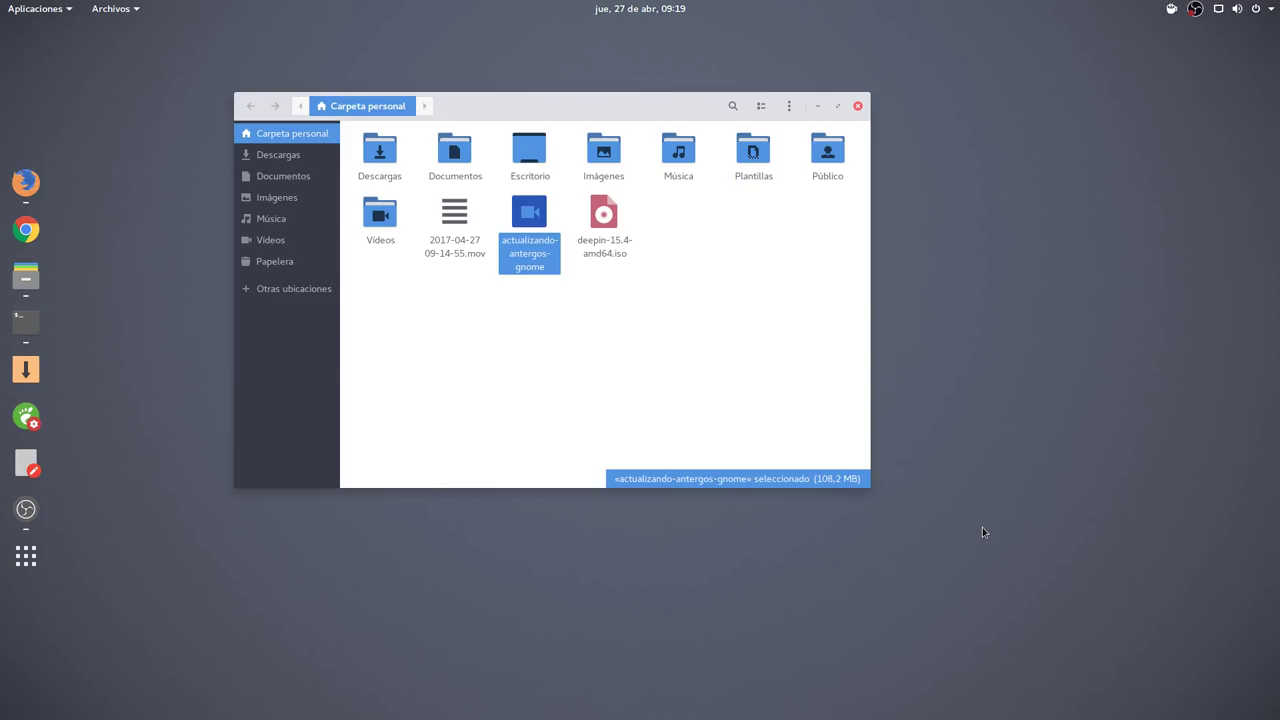
right_click(541, 222)
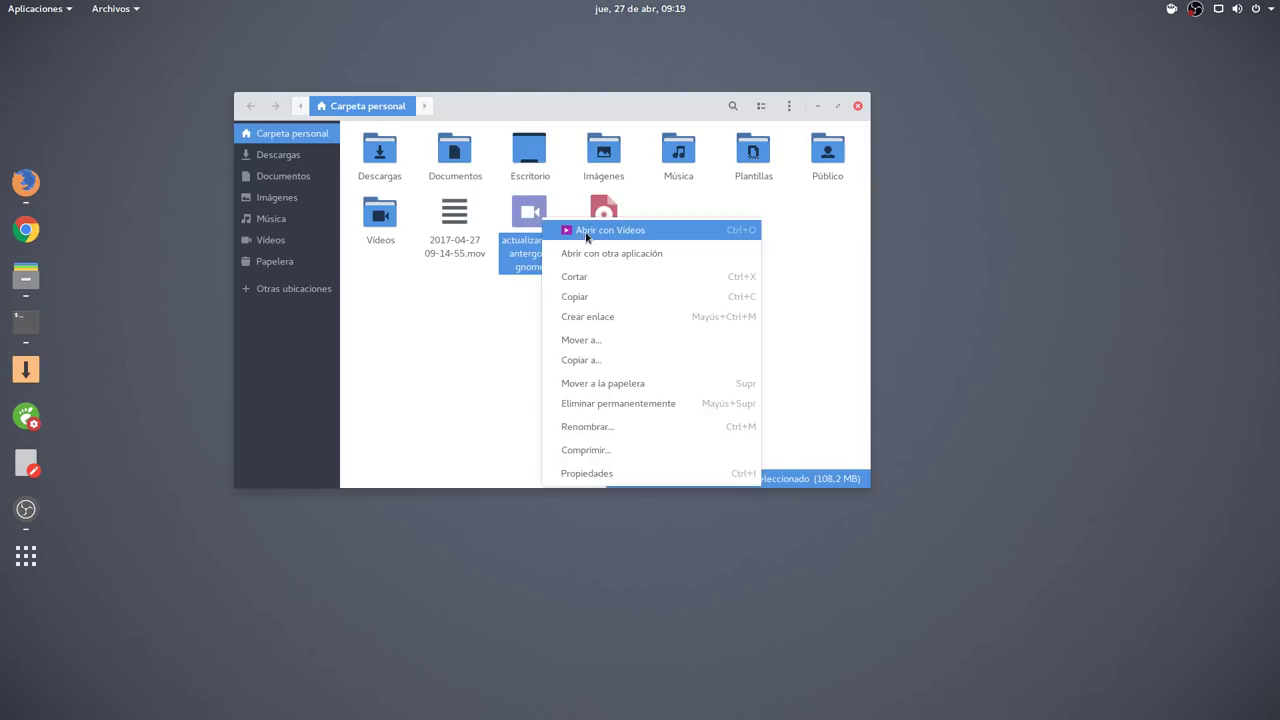
left_click(587, 234)
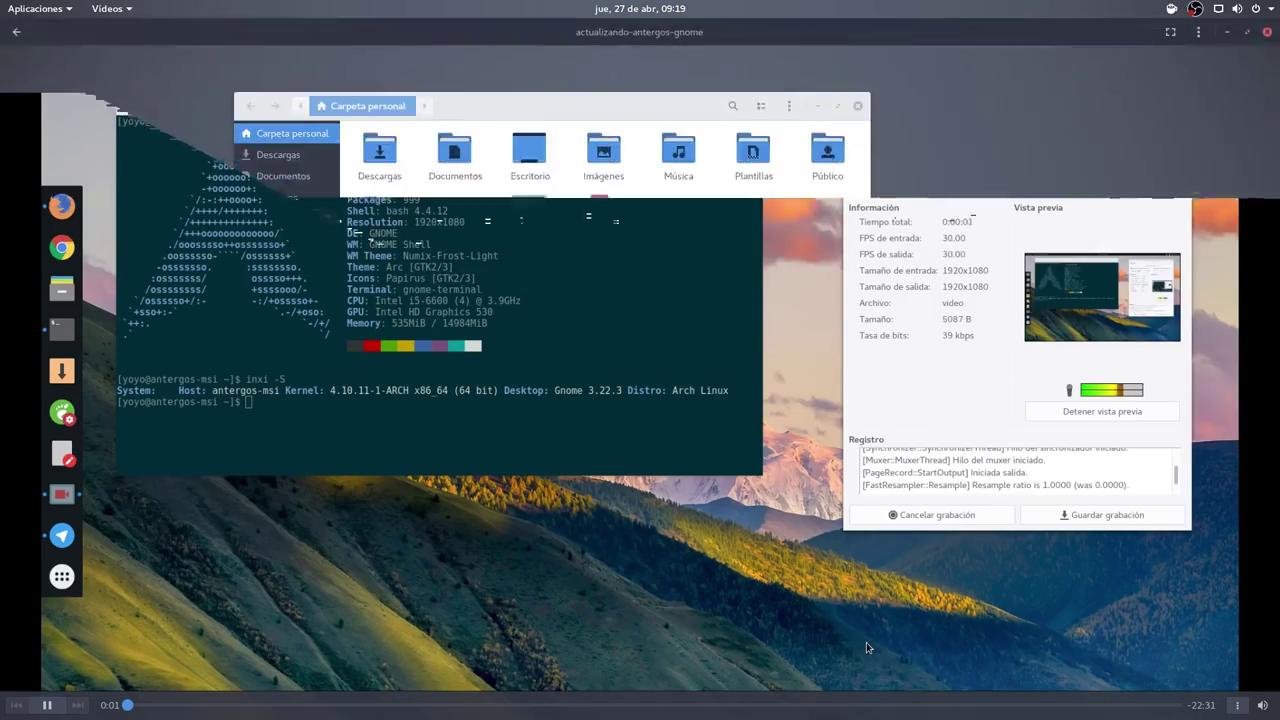
left_click(1266, 32)
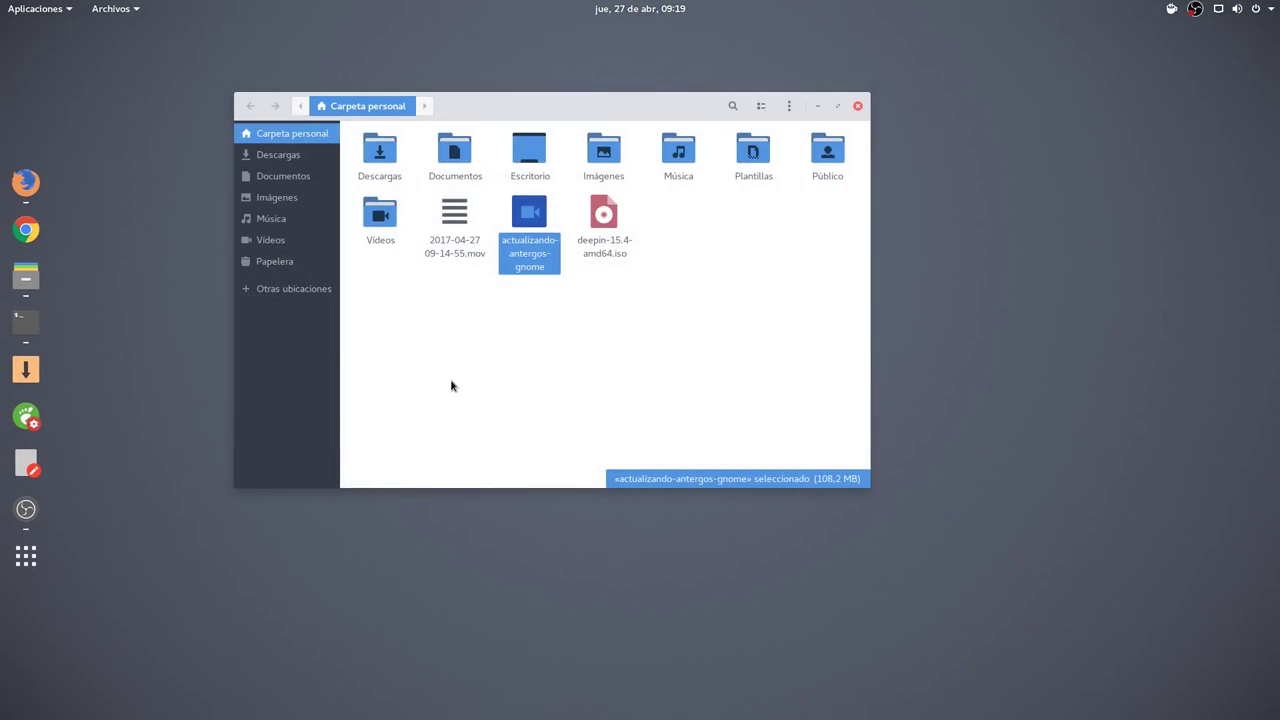
Switch to Firefox, play and pause the YouTube version of the video twice, and minimize the browser.
left_click(26, 185)
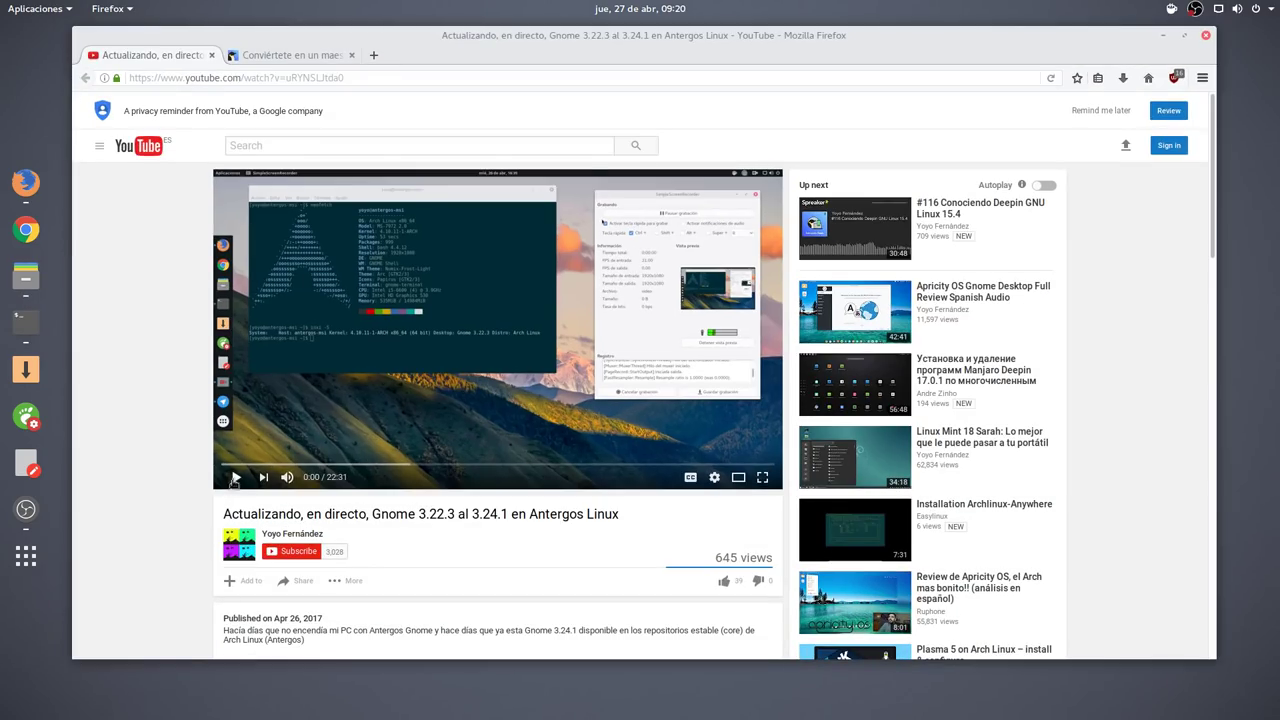
left_click(235, 478)
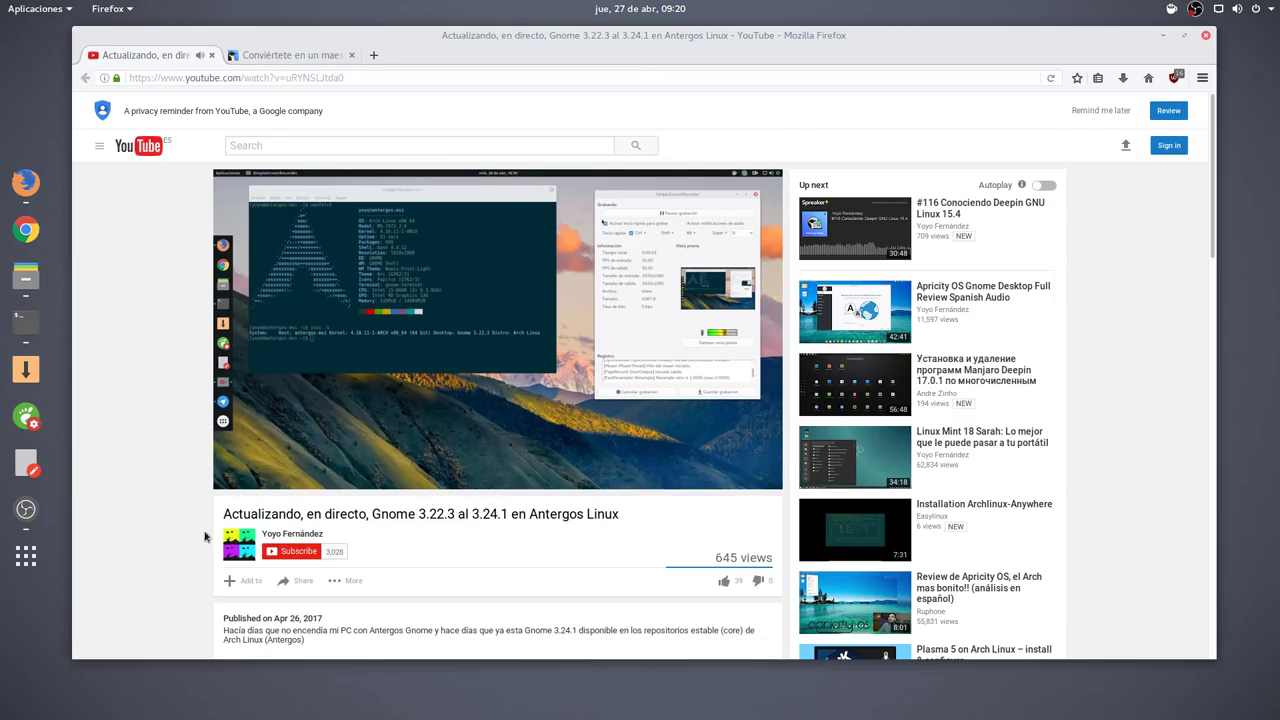
key("space")
left_click(3, 500)
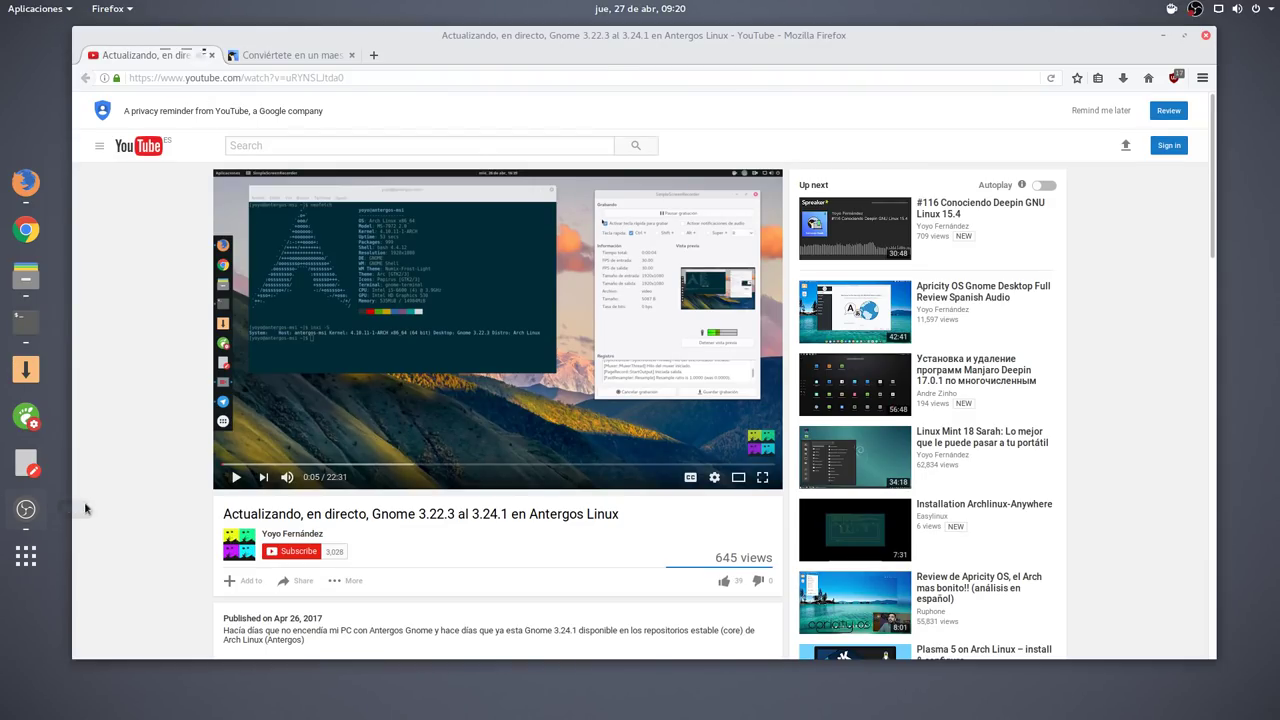
left_click(236, 477)
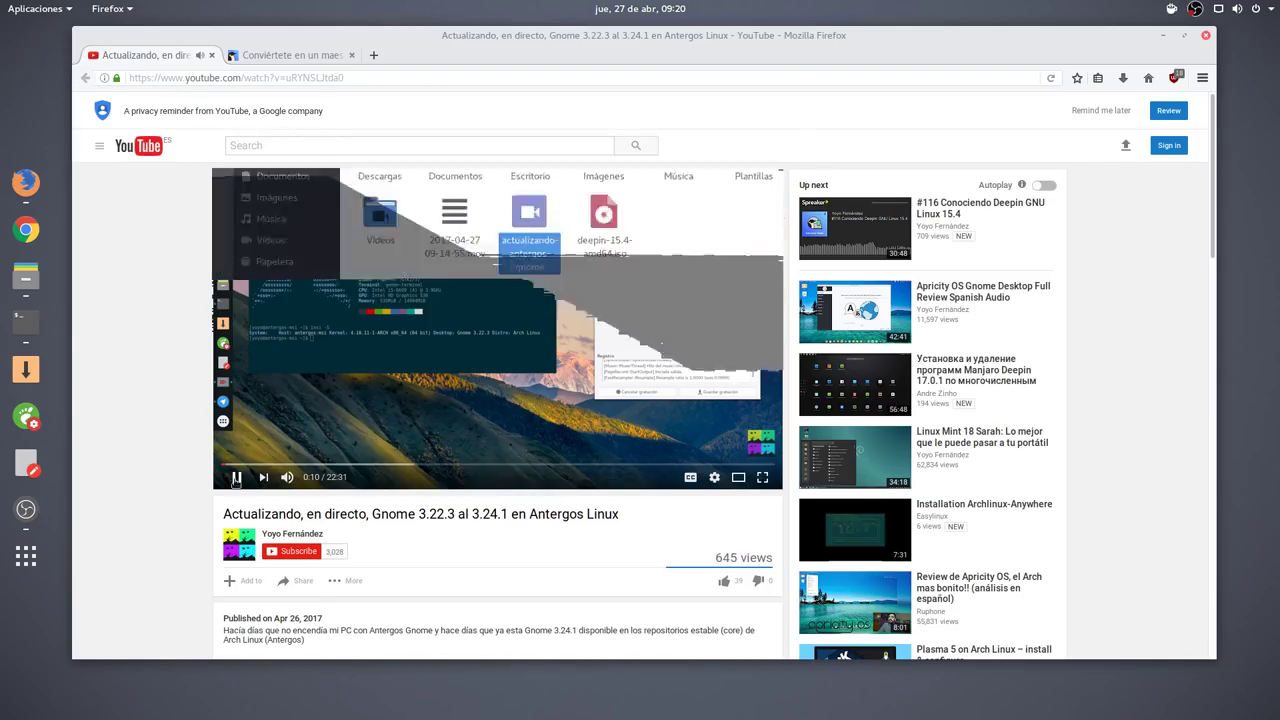
left_click(236, 477)
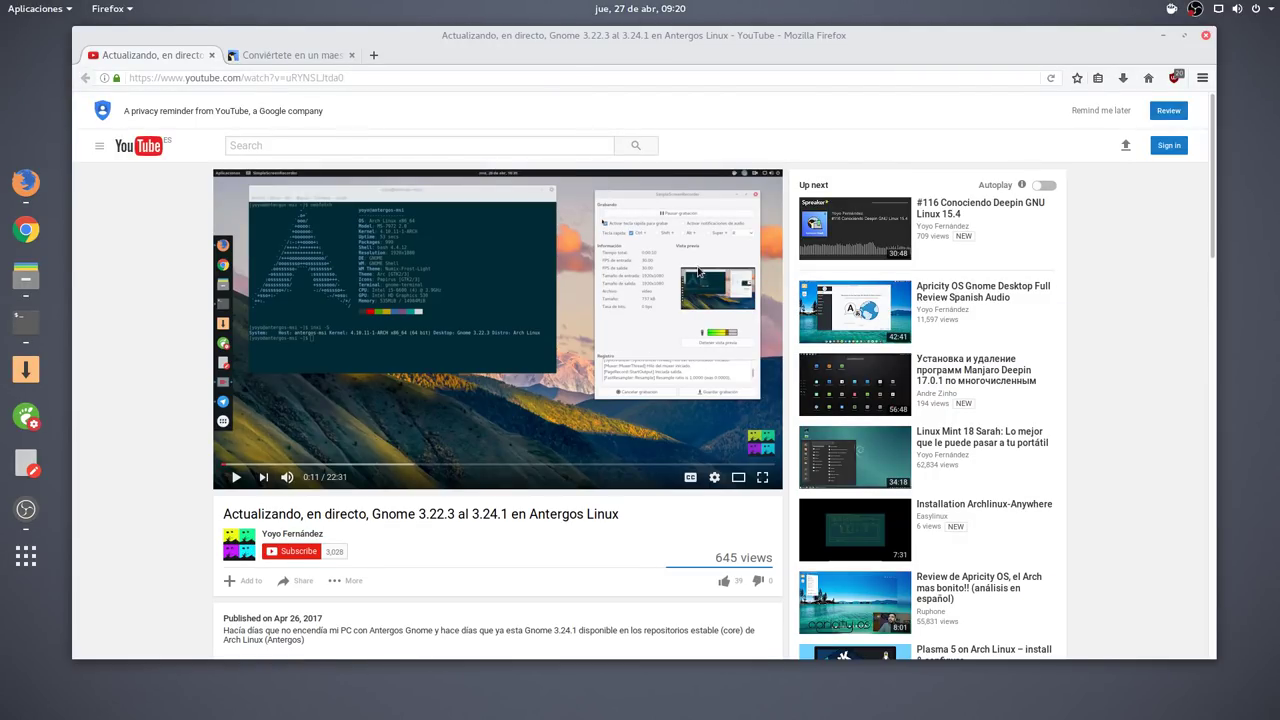
left_click(1162, 35)
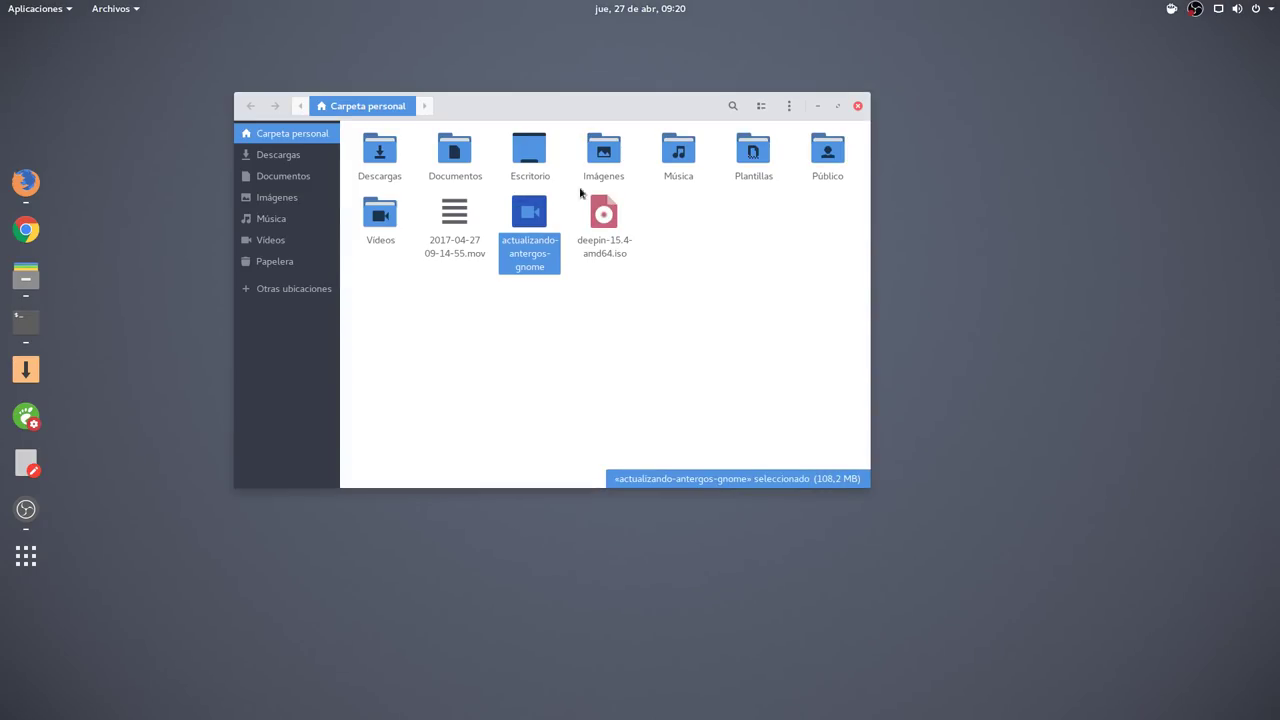
left_click_drag(585, 100, 570, 97)
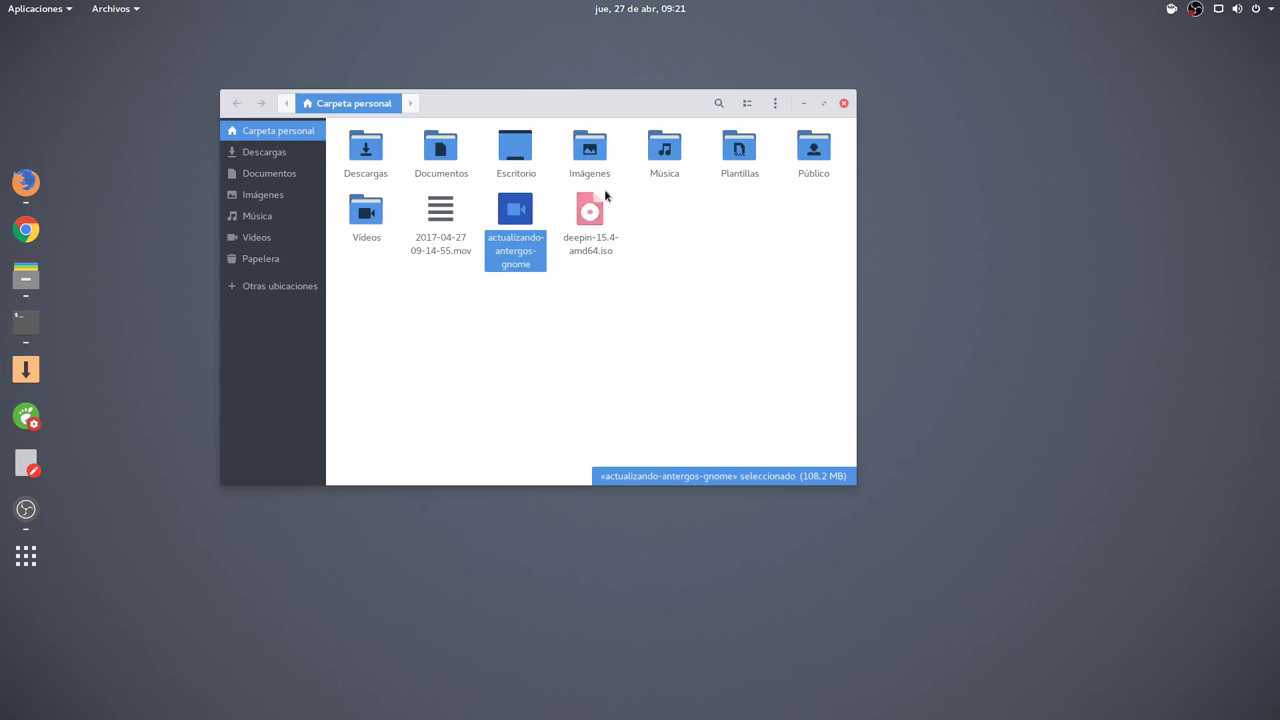
left_click(519, 400)
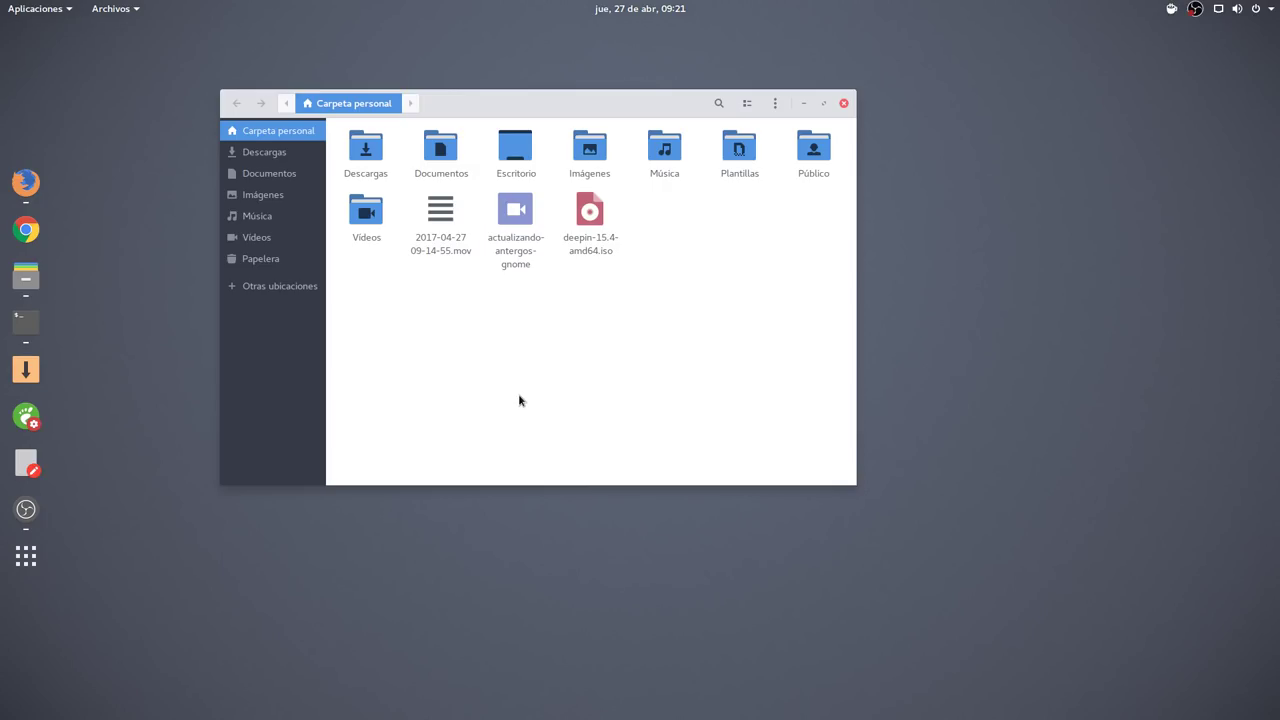
left_click_drag(570, 100, 544, 114)
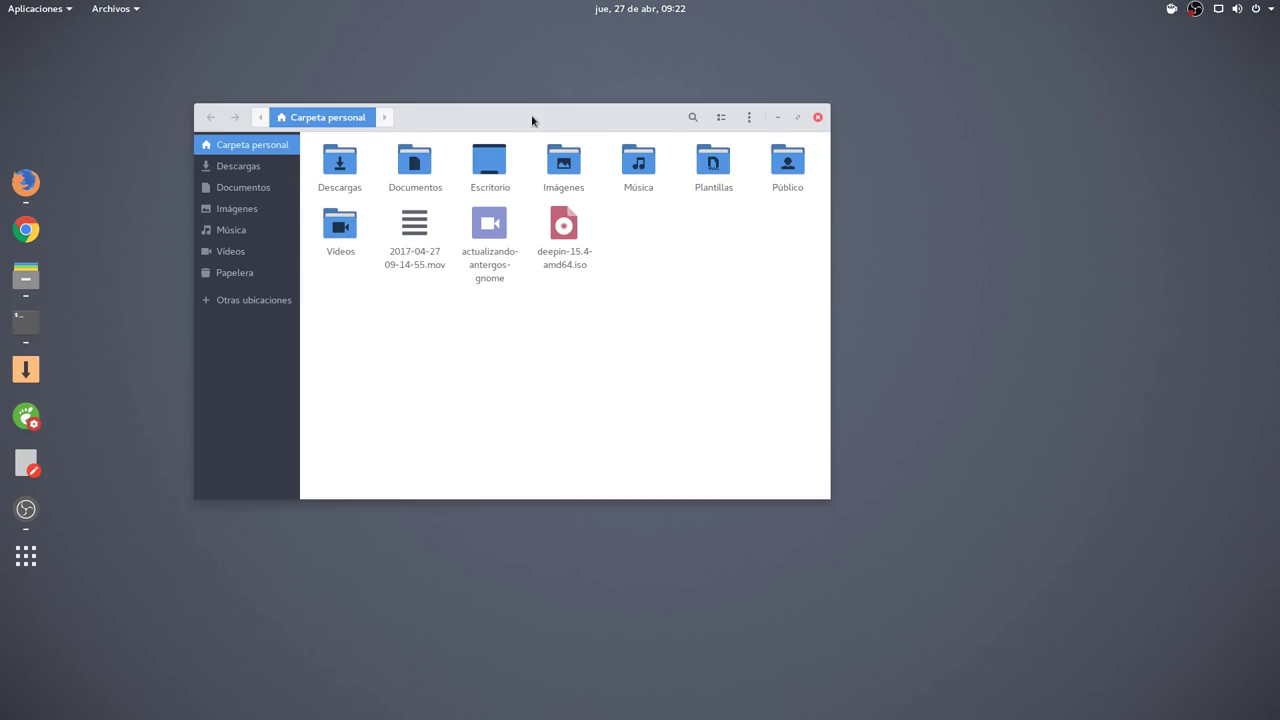
Select the actualizando-antergos-gnome video in the home folder and minimize the file manager window.
left_click(492, 236)
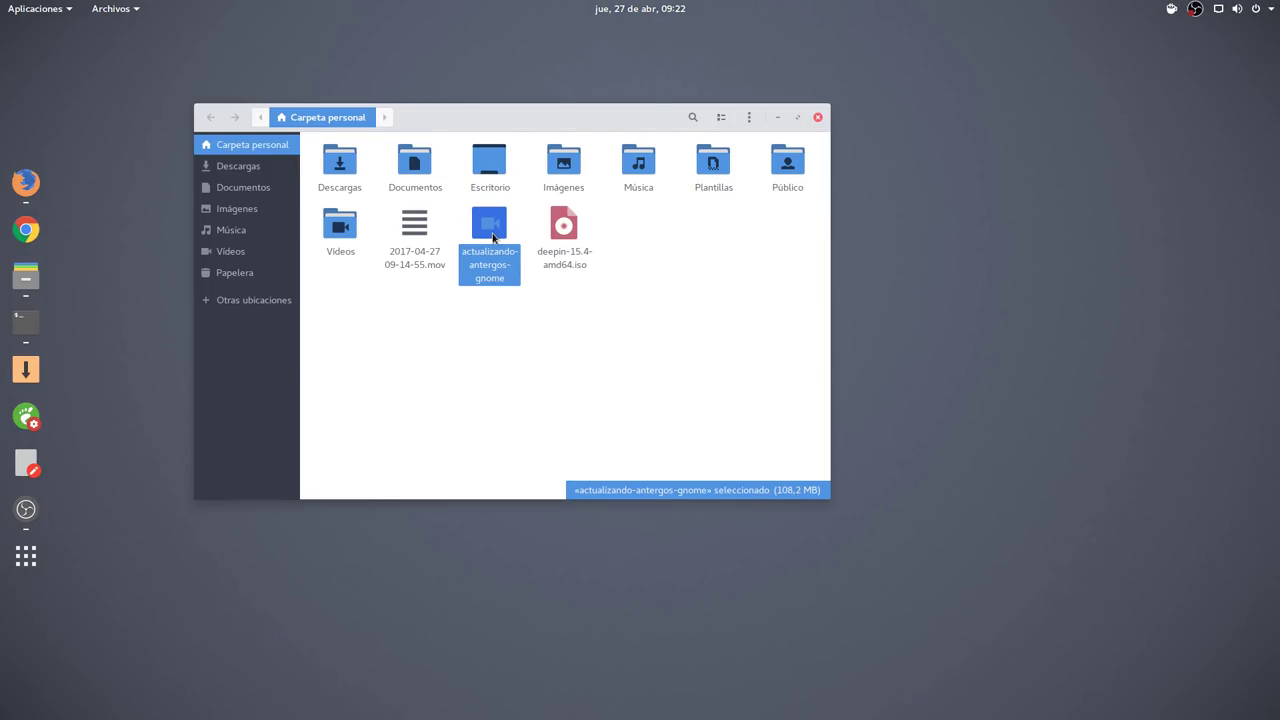
left_click_drag(573, 119, 617, 269)
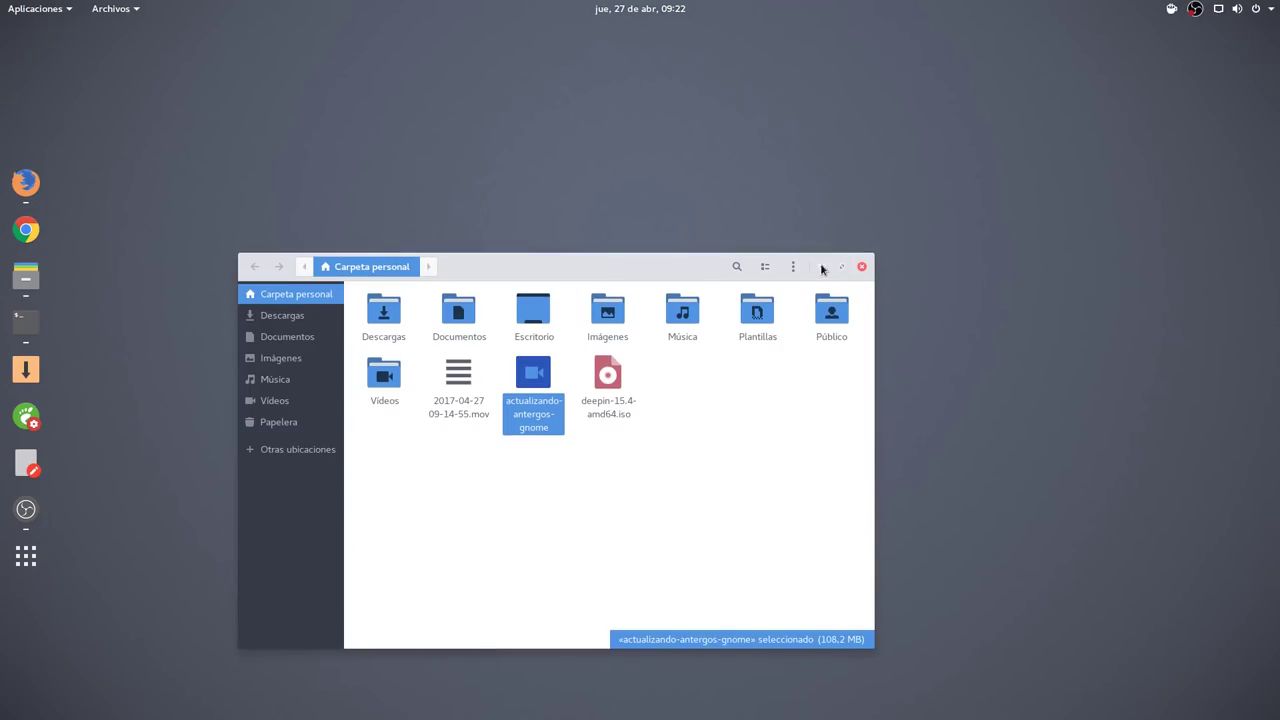
left_click(821, 267)
Search the installed applications for "kde" and launch Kdenlive.
mouse_move(3, 5)
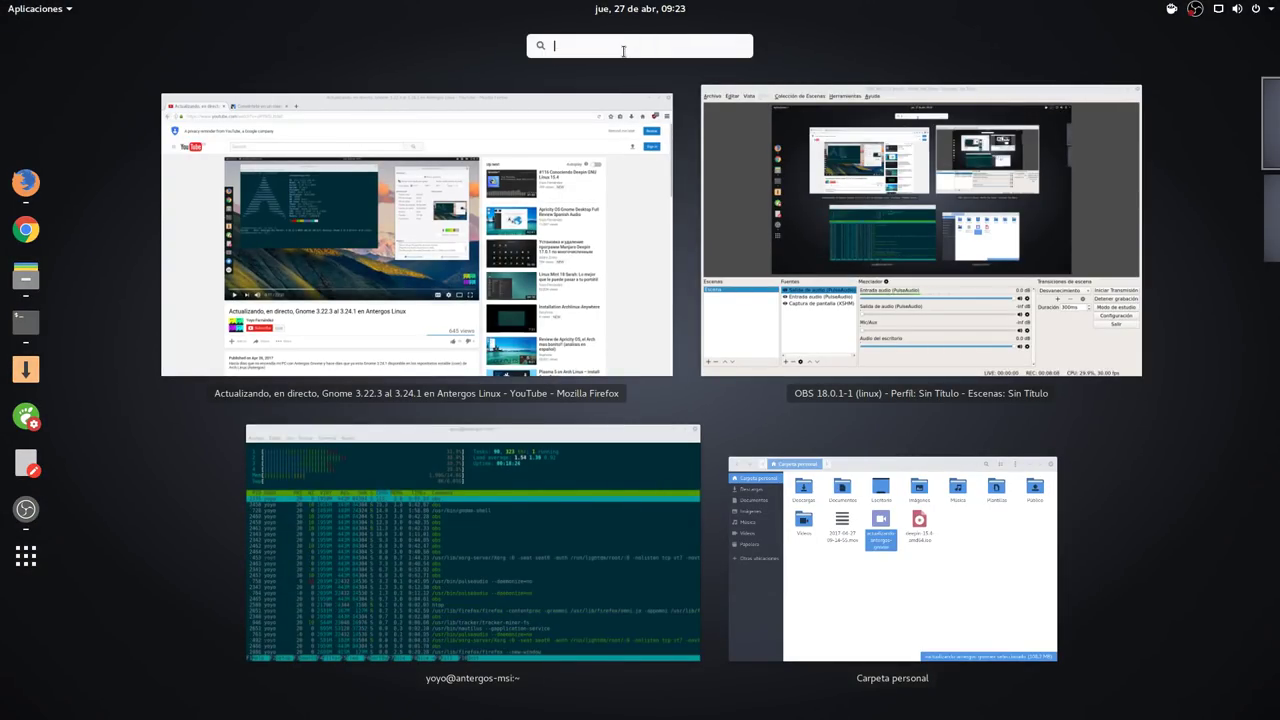
type("k")
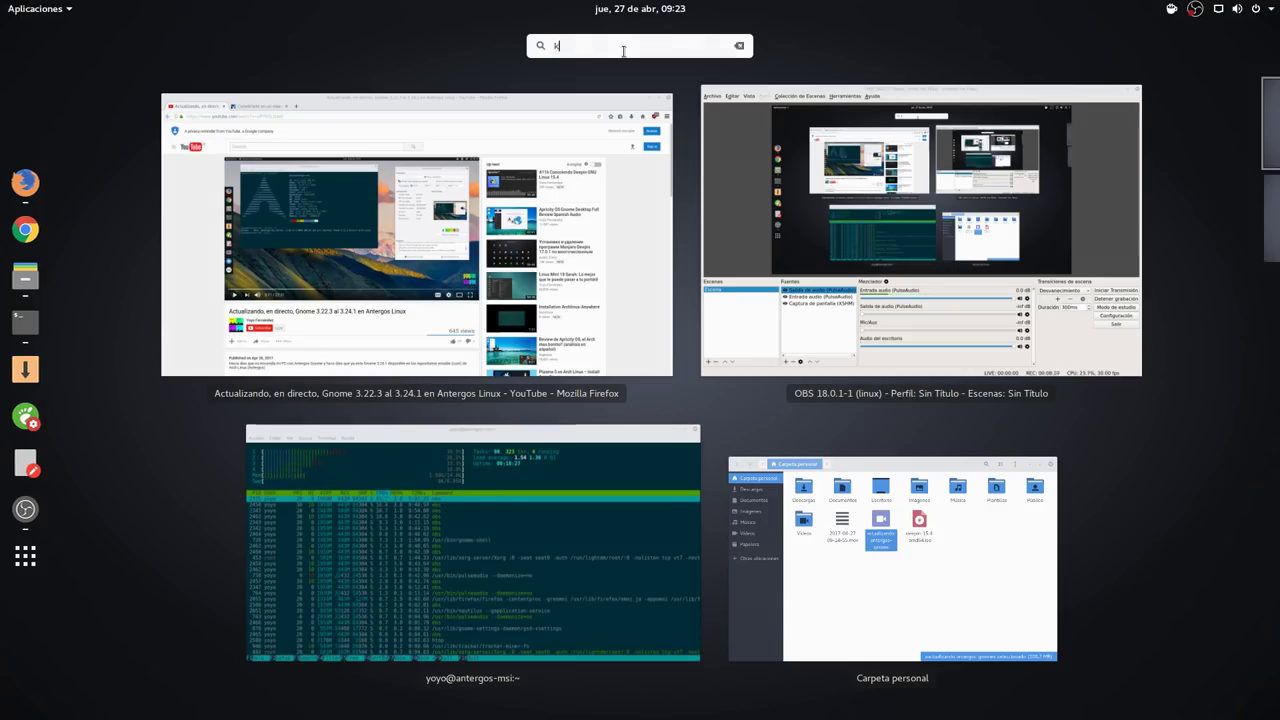
type("de")
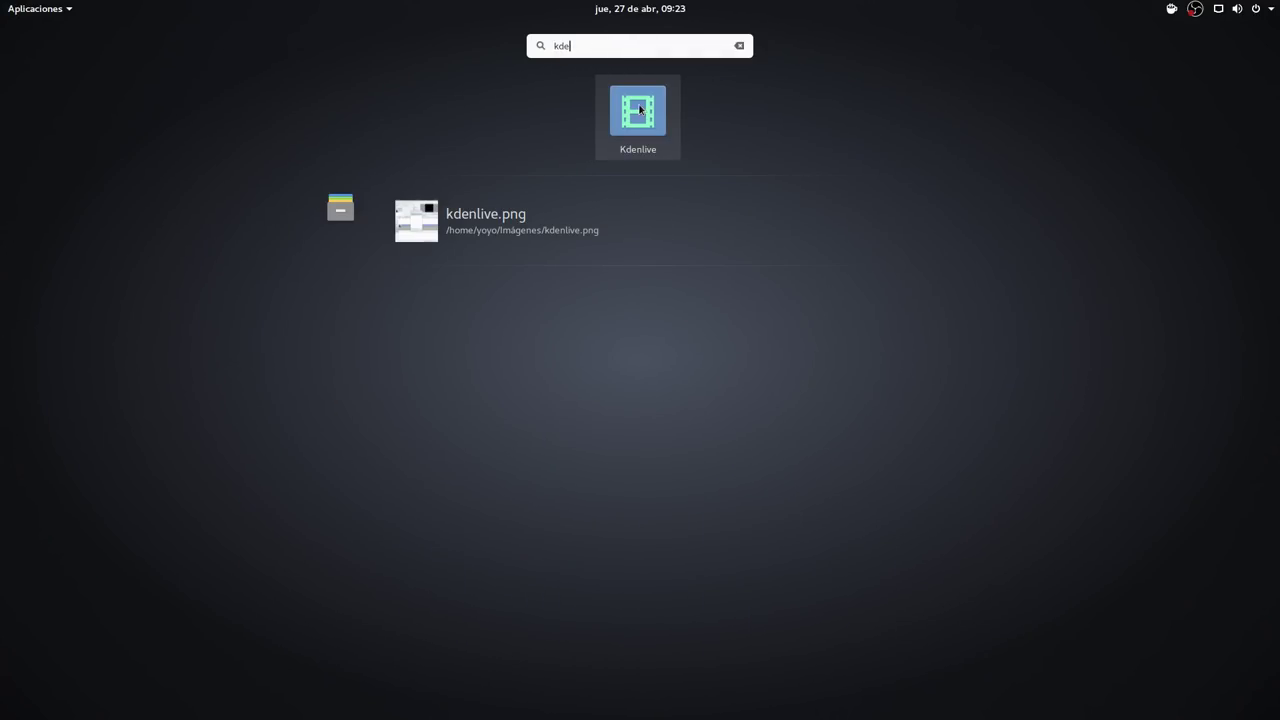
left_click(640, 110)
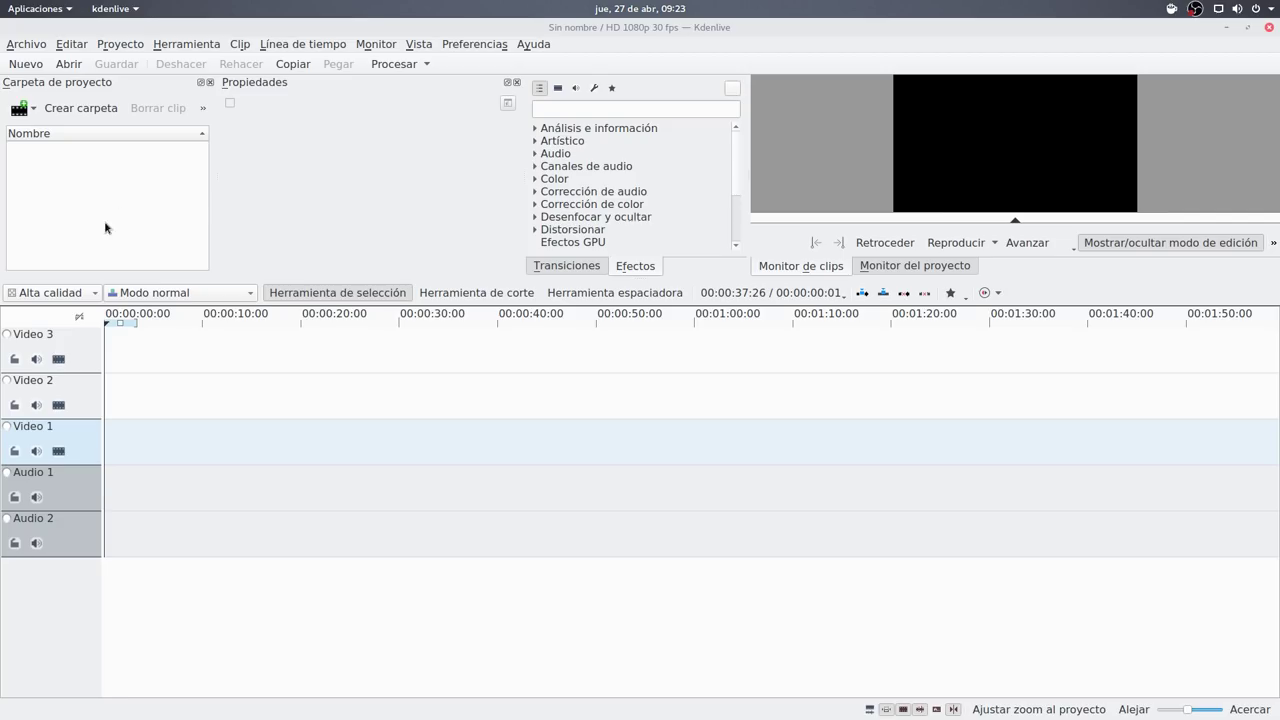
Bring the home folder window in front of Kdenlive and move it clear of the project bin.
mouse_move(1, 1)
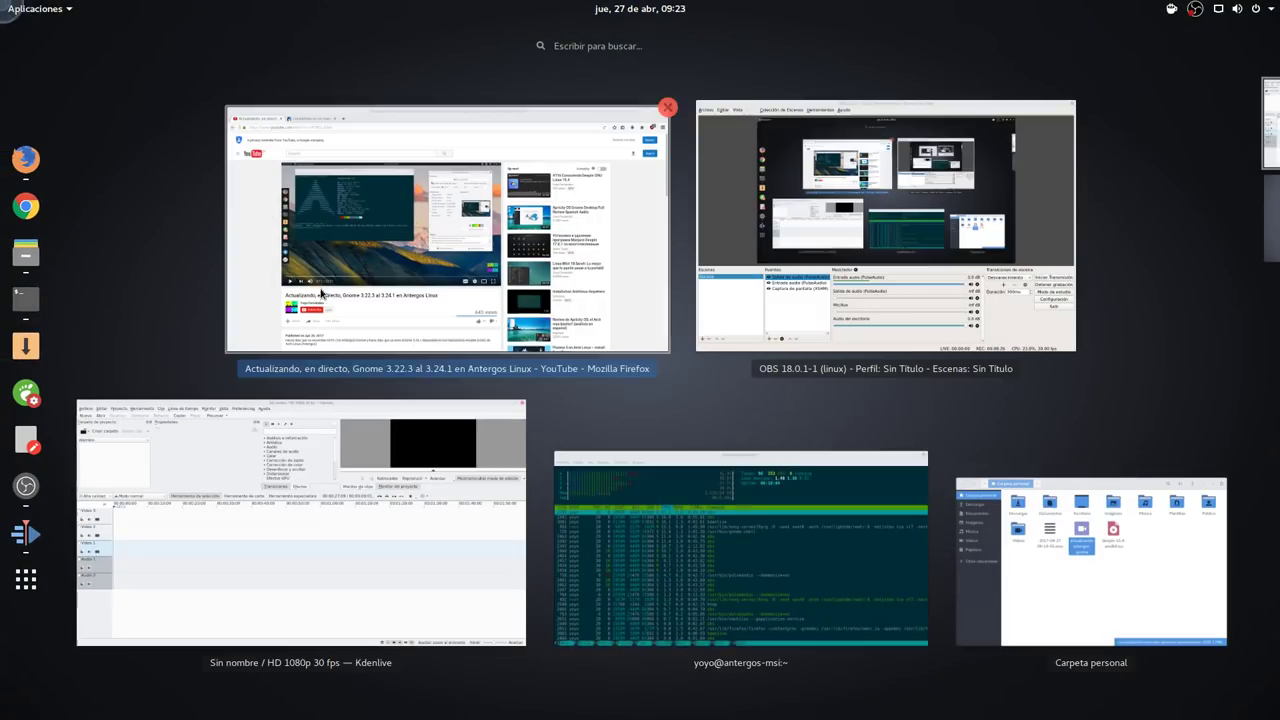
left_click(1057, 563)
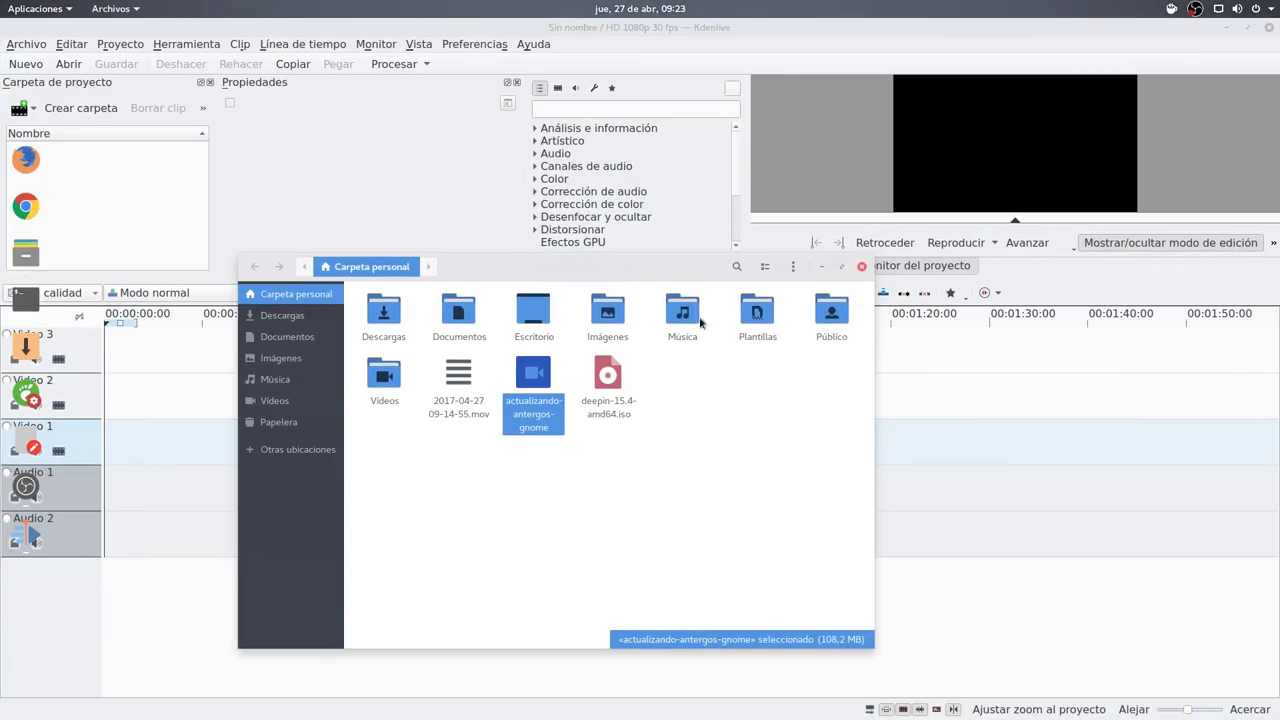
left_click_drag(665, 270, 998, 294)
left_click_drag(869, 401, 918, 384)
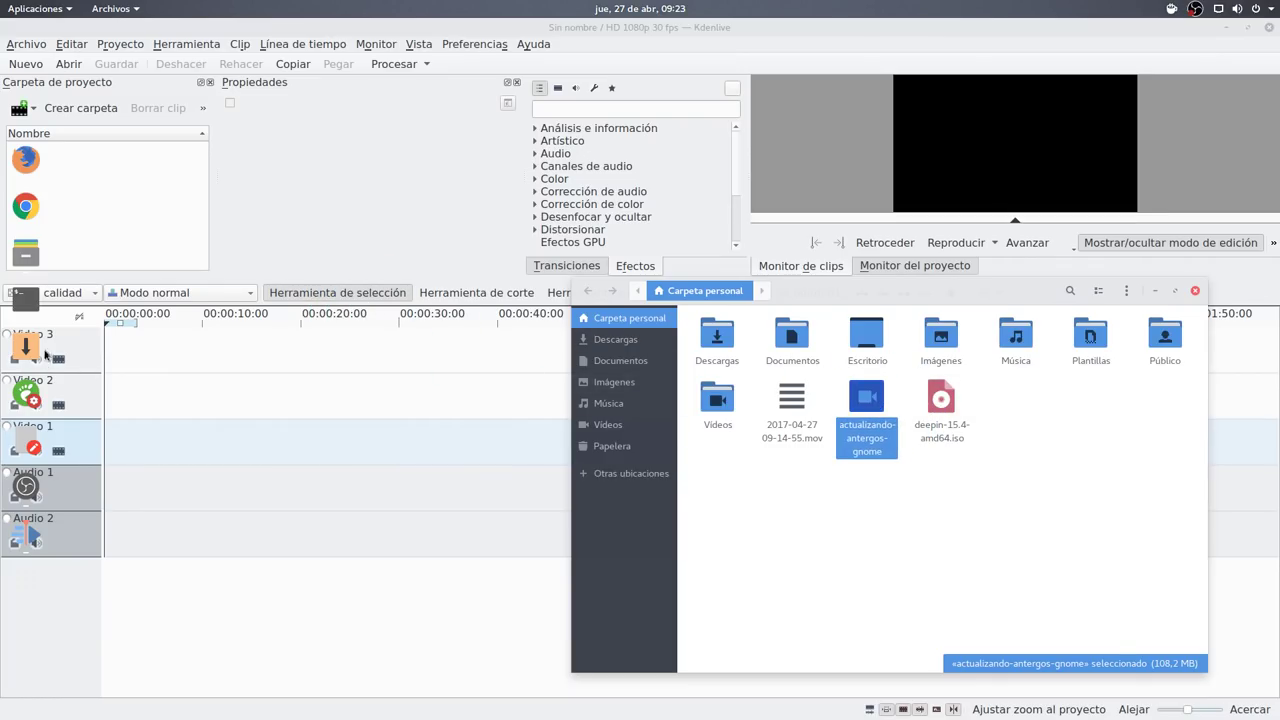
Disable the Dash to dock extension in the GNOME Retoques tool and close that tool.
mouse_move(3, 3)
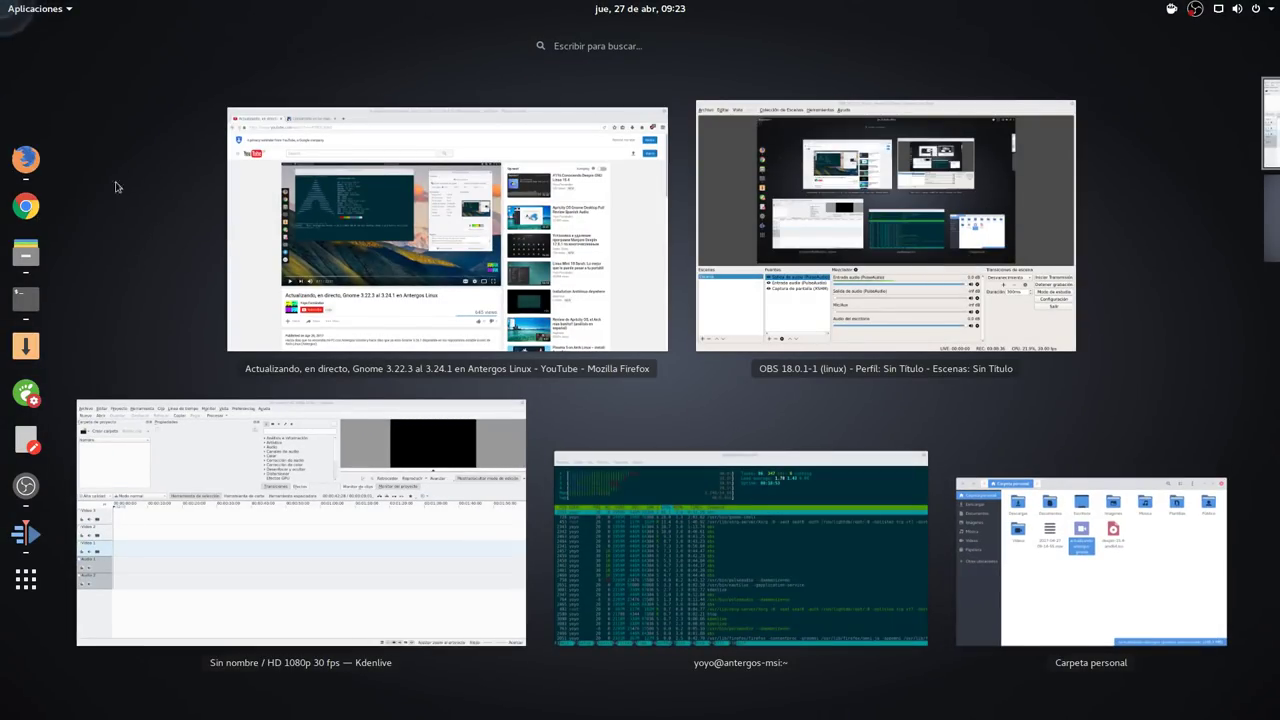
left_click(26, 392)
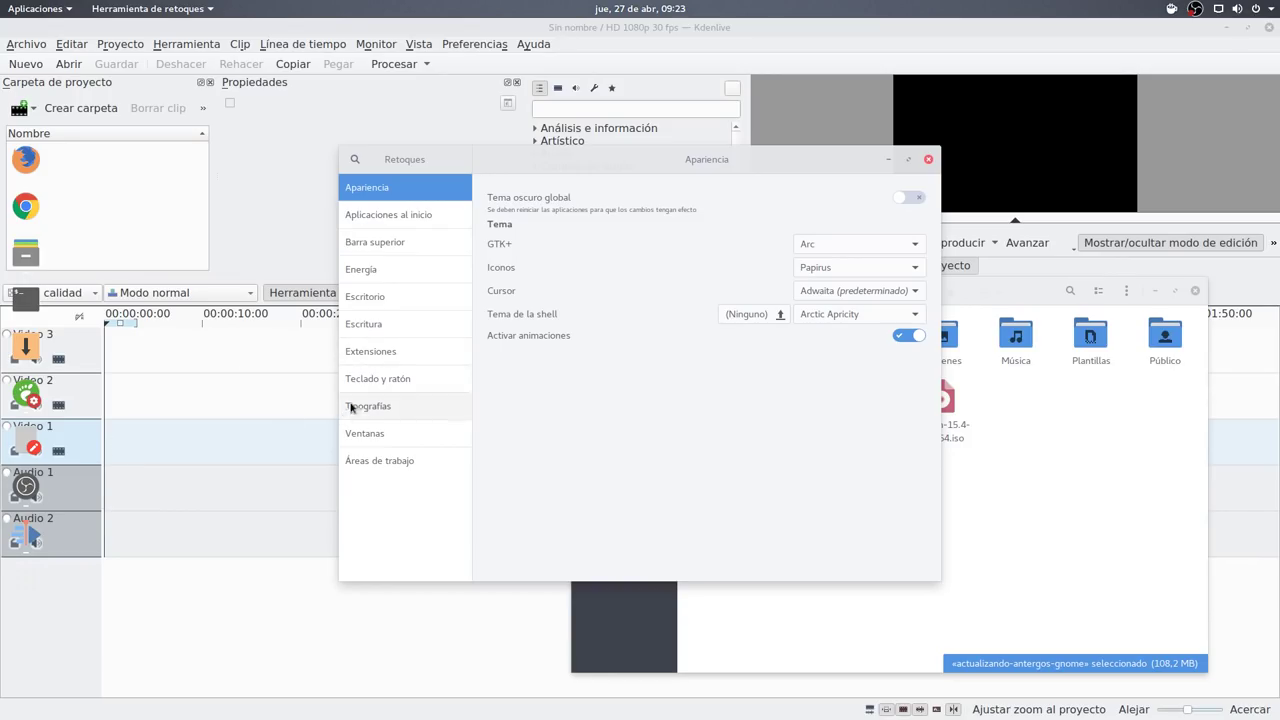
left_click(376, 352)
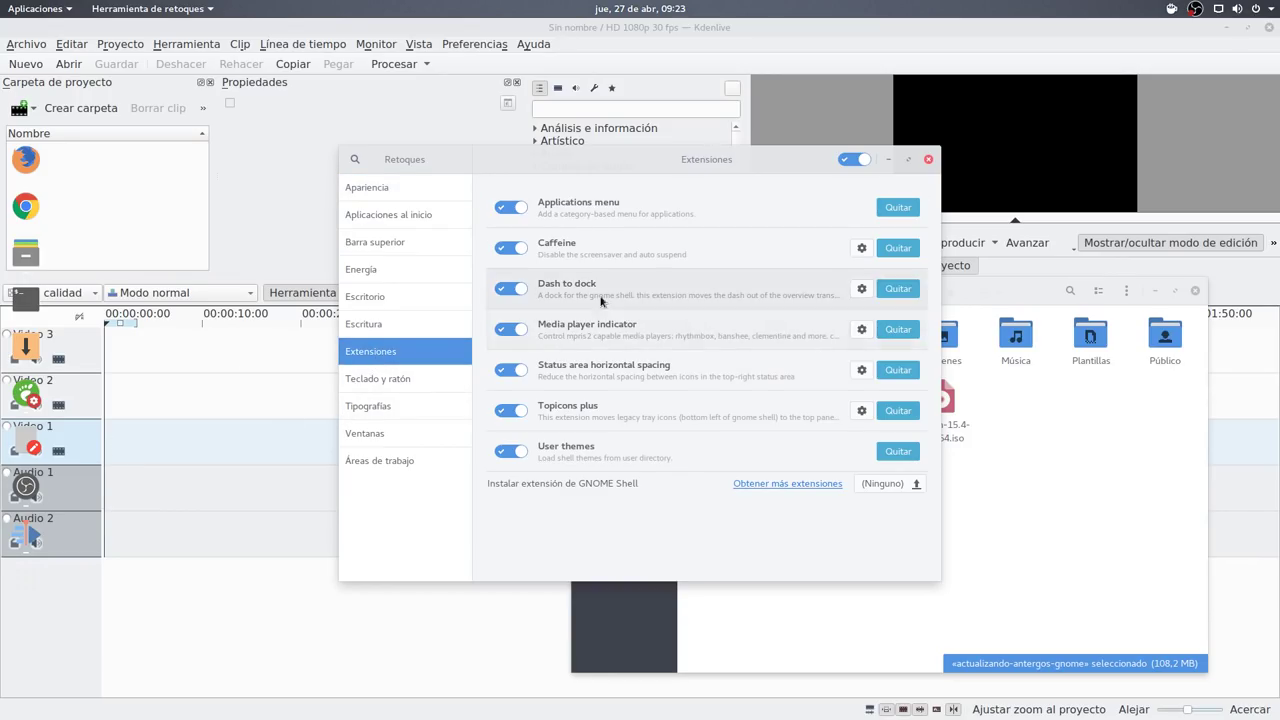
left_click(510, 289)
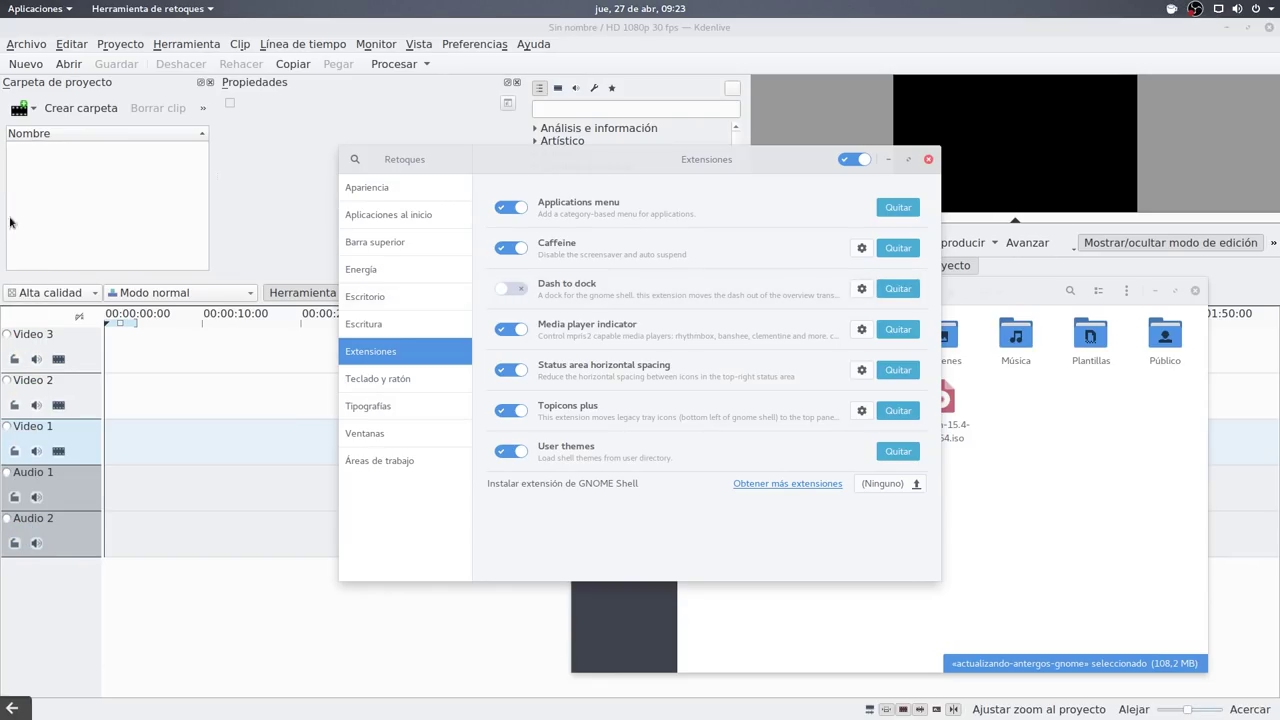
left_click(928, 159)
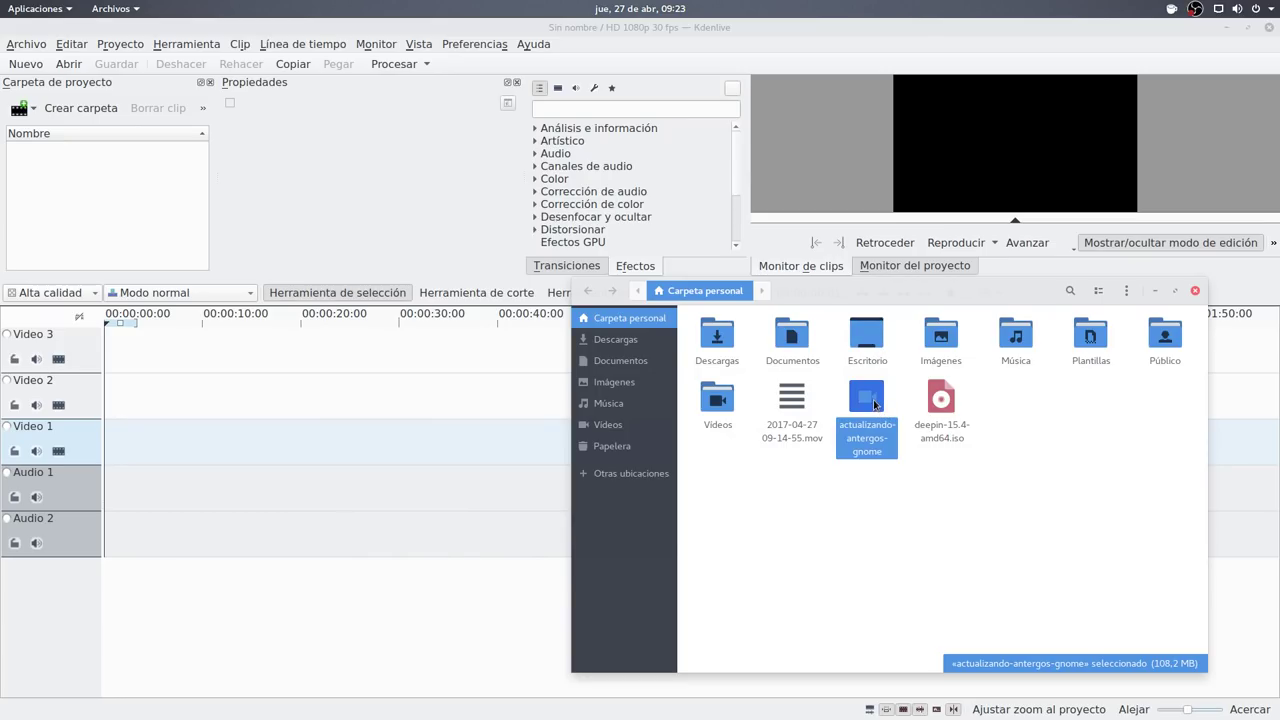
Add the actualizando-antergos-gnome video from the home folder to the Kdenlive project bin and minimize the file manager.
left_click_drag(874, 404, 164, 208)
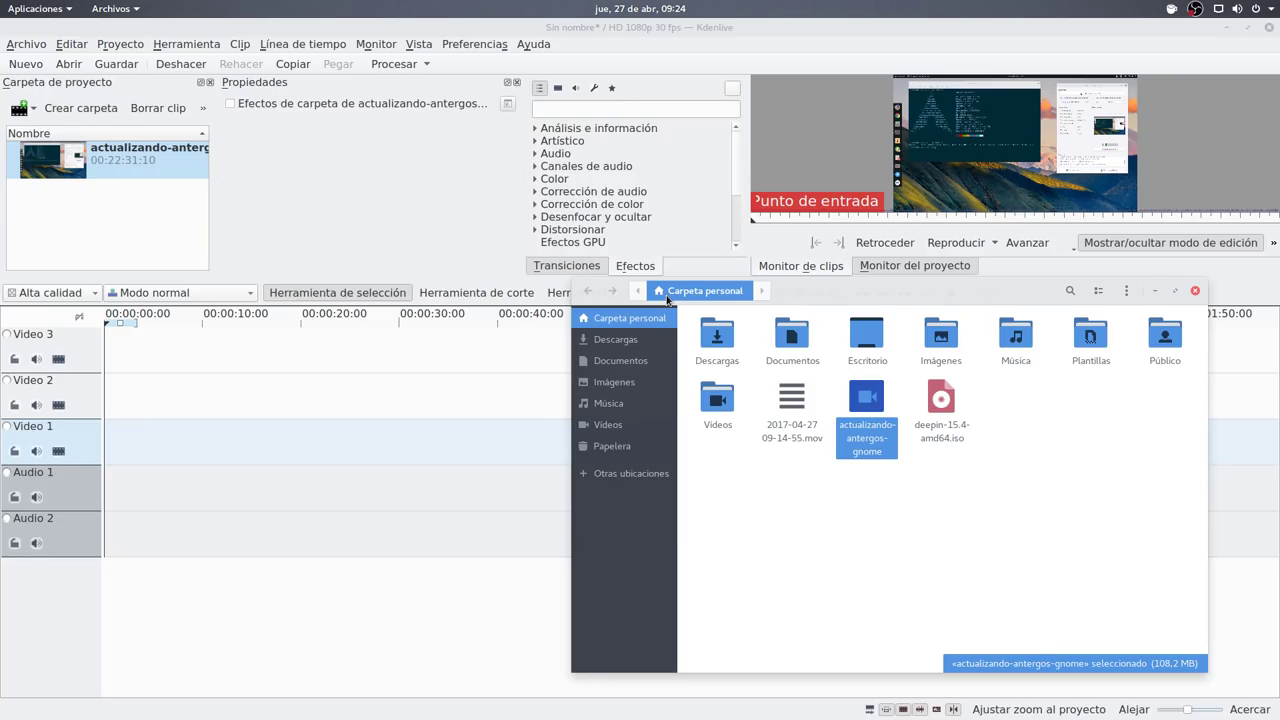
left_click(1156, 292)
left_click(133, 160)
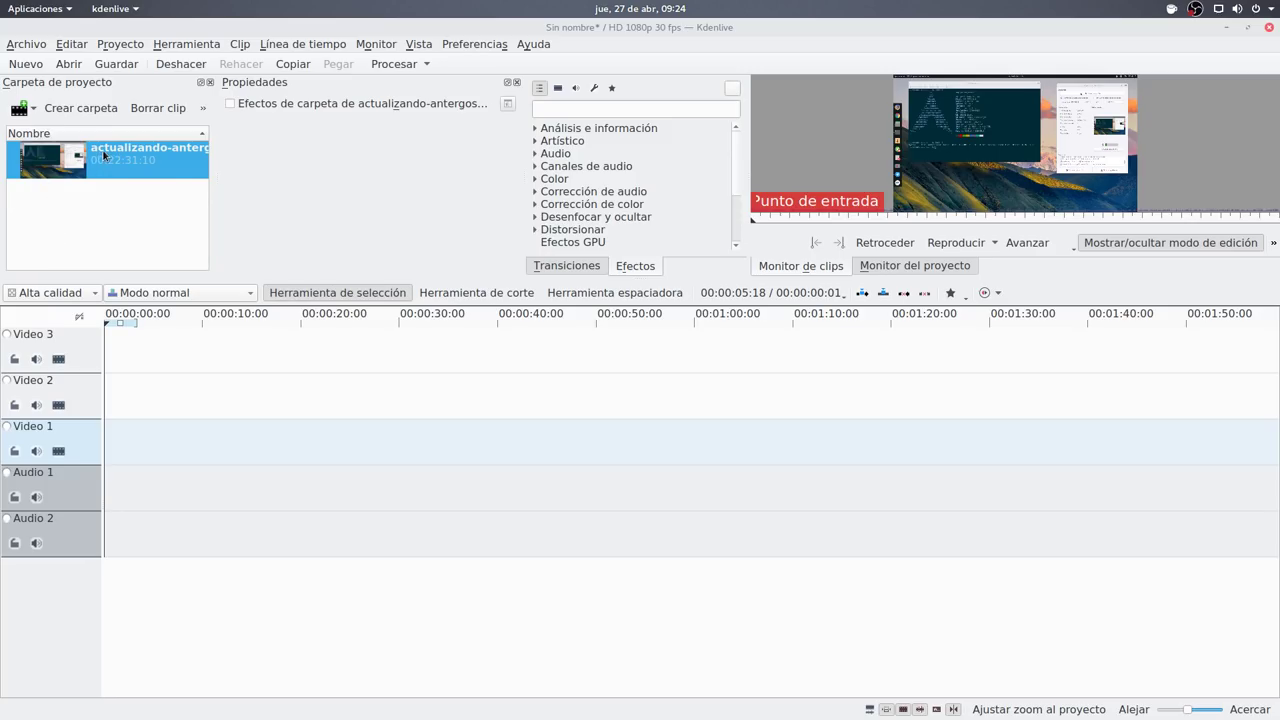
Place the actualizando-antergos-gnome clip at the very start of track Video 1 and briefly play the timeline.
left_click_drag(103, 153, 125, 440)
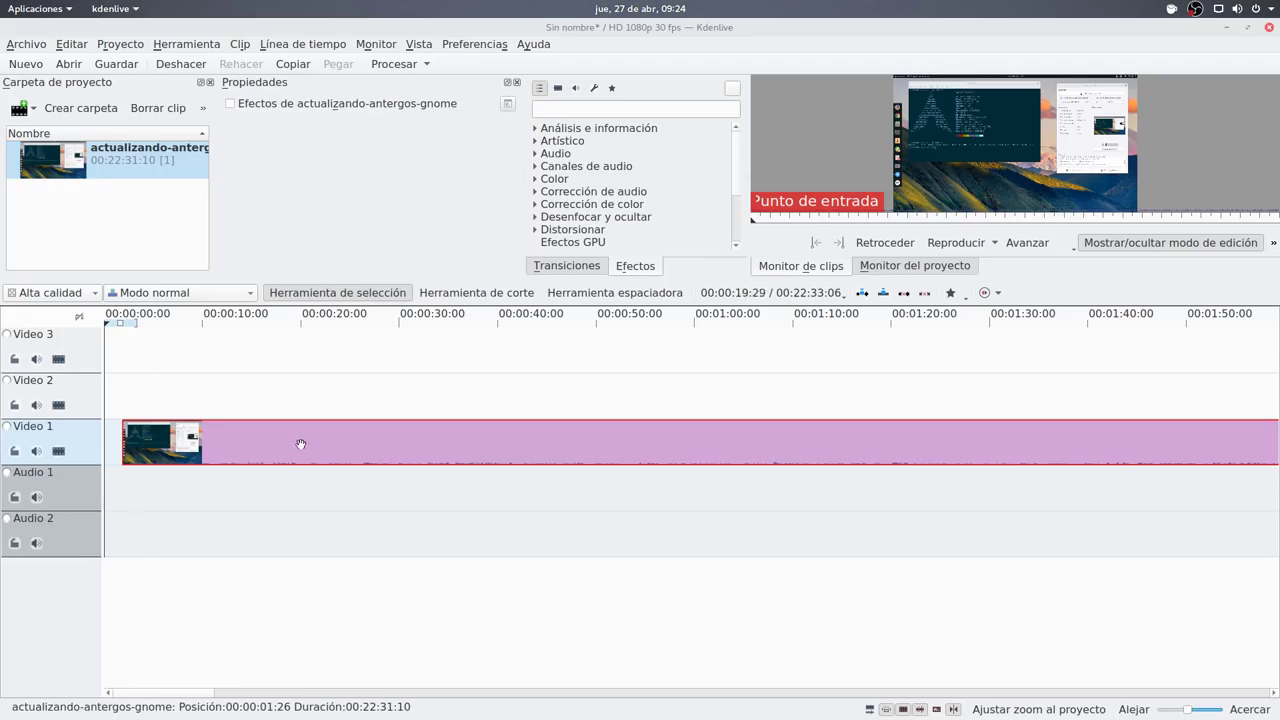
left_click_drag(324, 440, 286, 439)
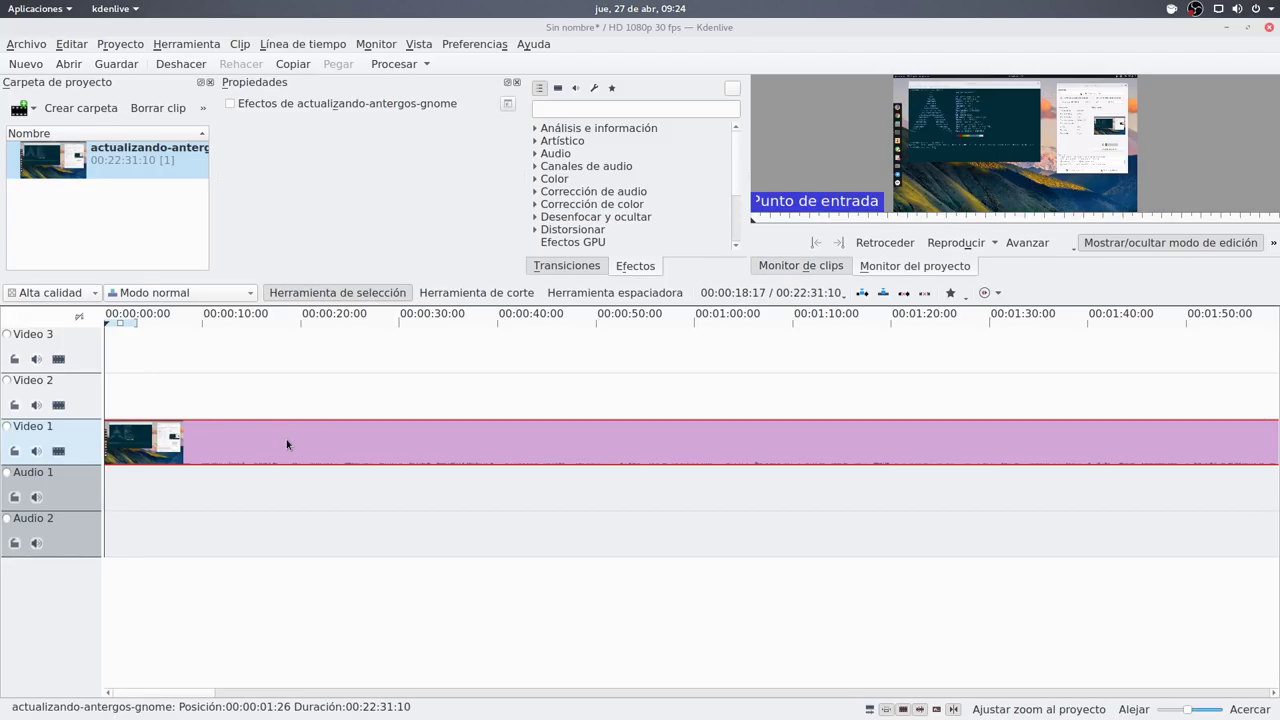
key("space")
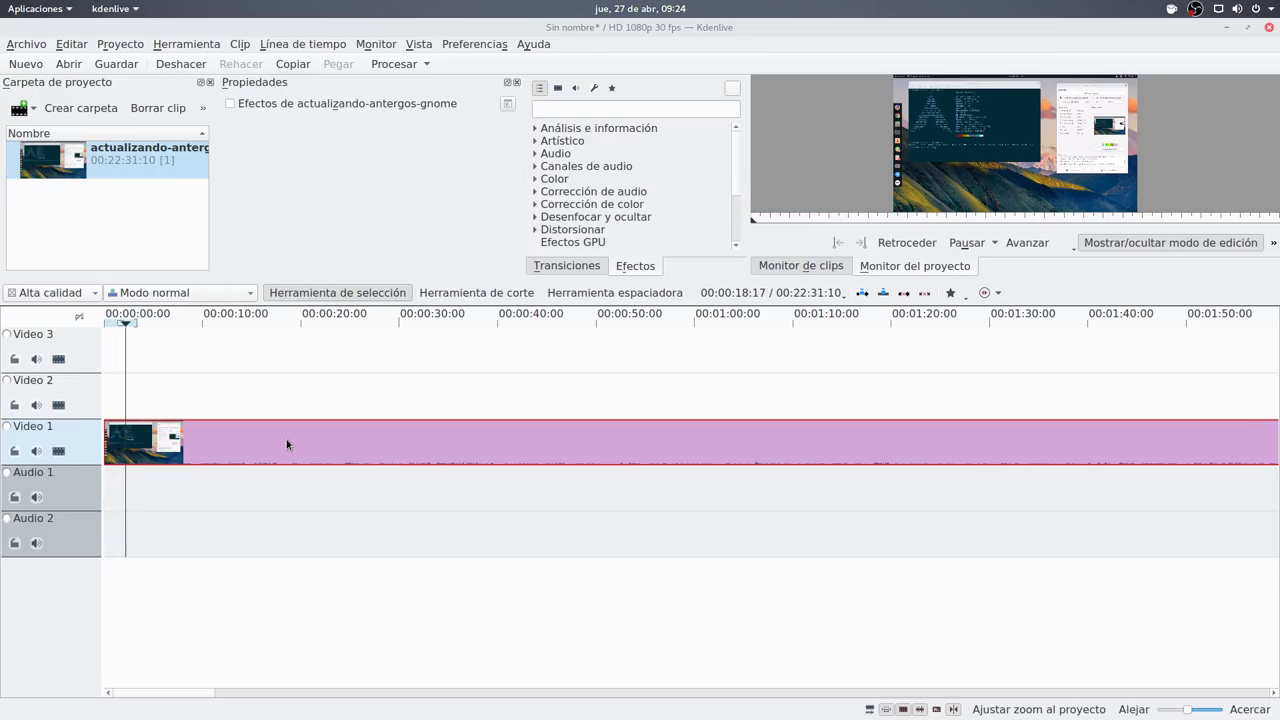
key("space")
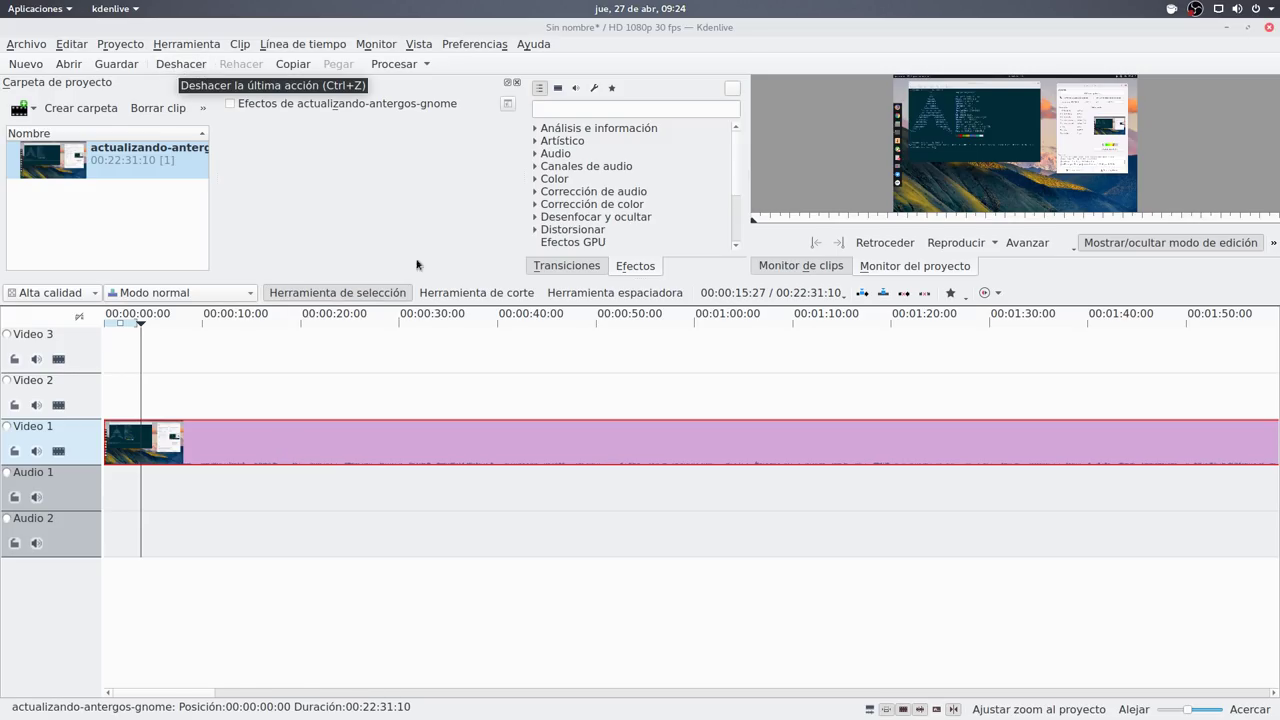
Extract the clip's audio from the project as a Wav 48000Hz file, without adding it to the project.
left_click(28, 45)
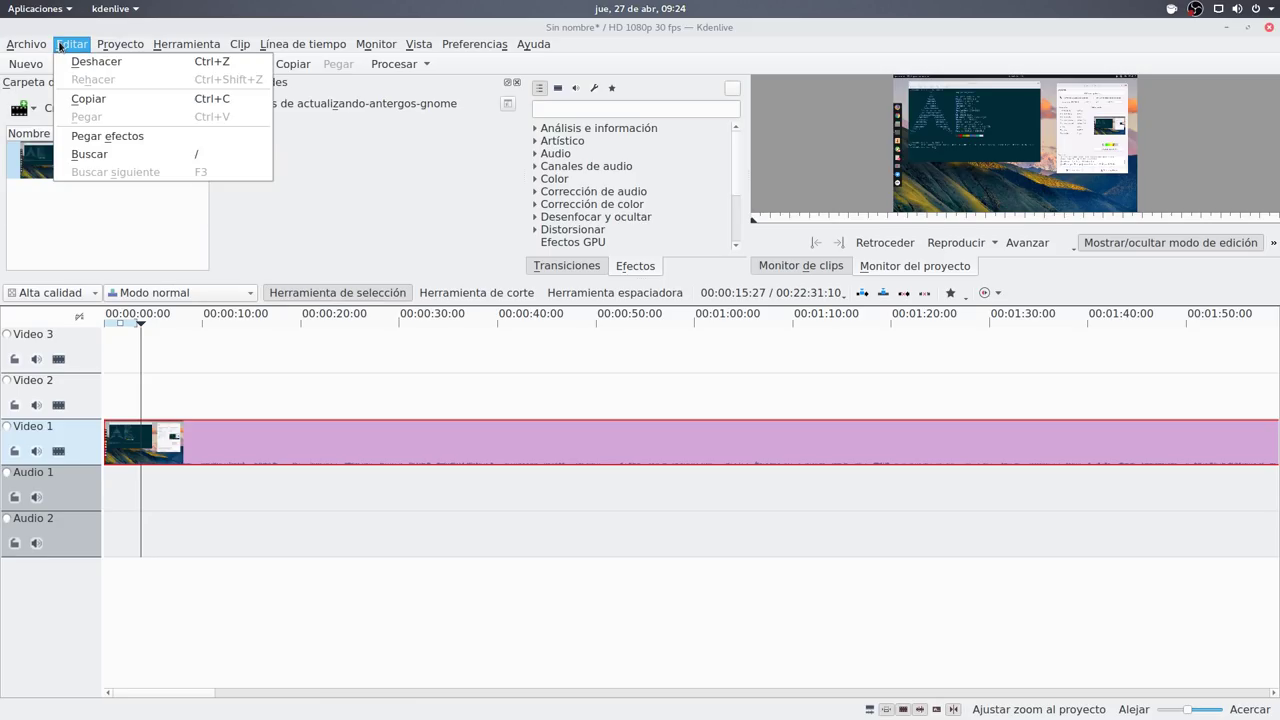
mouse_move(103, 47)
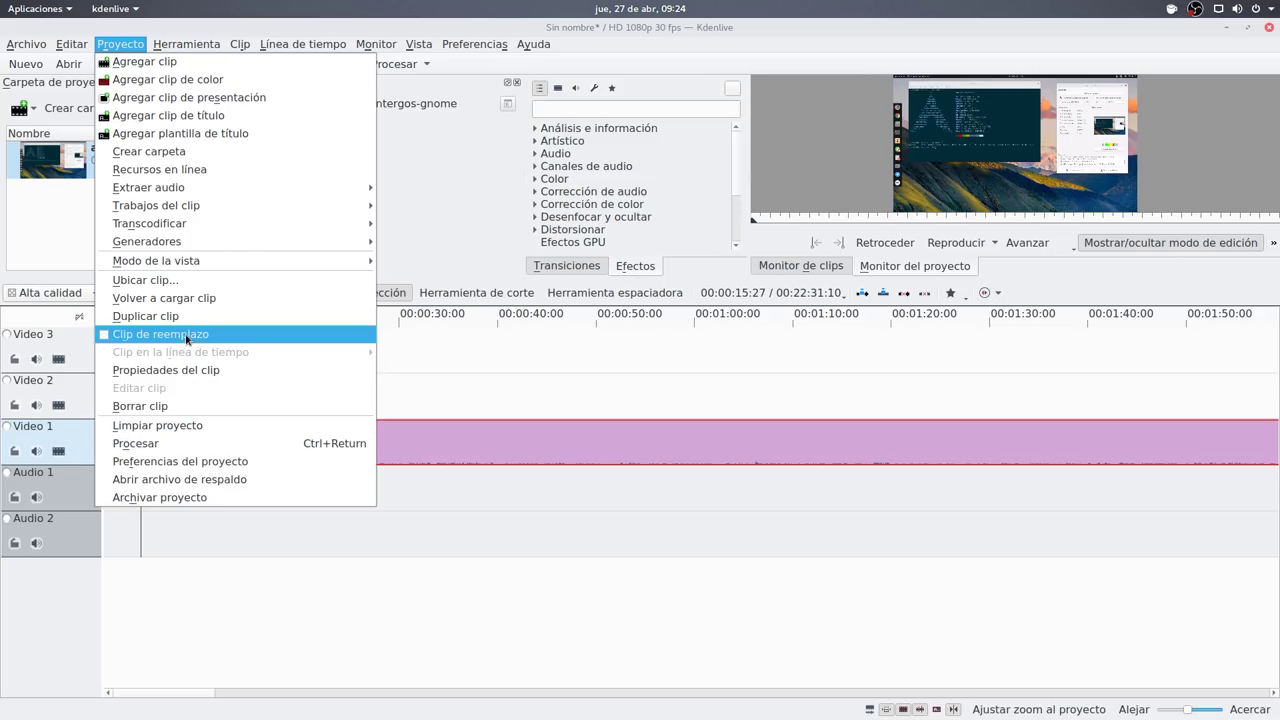
mouse_move(180, 241)
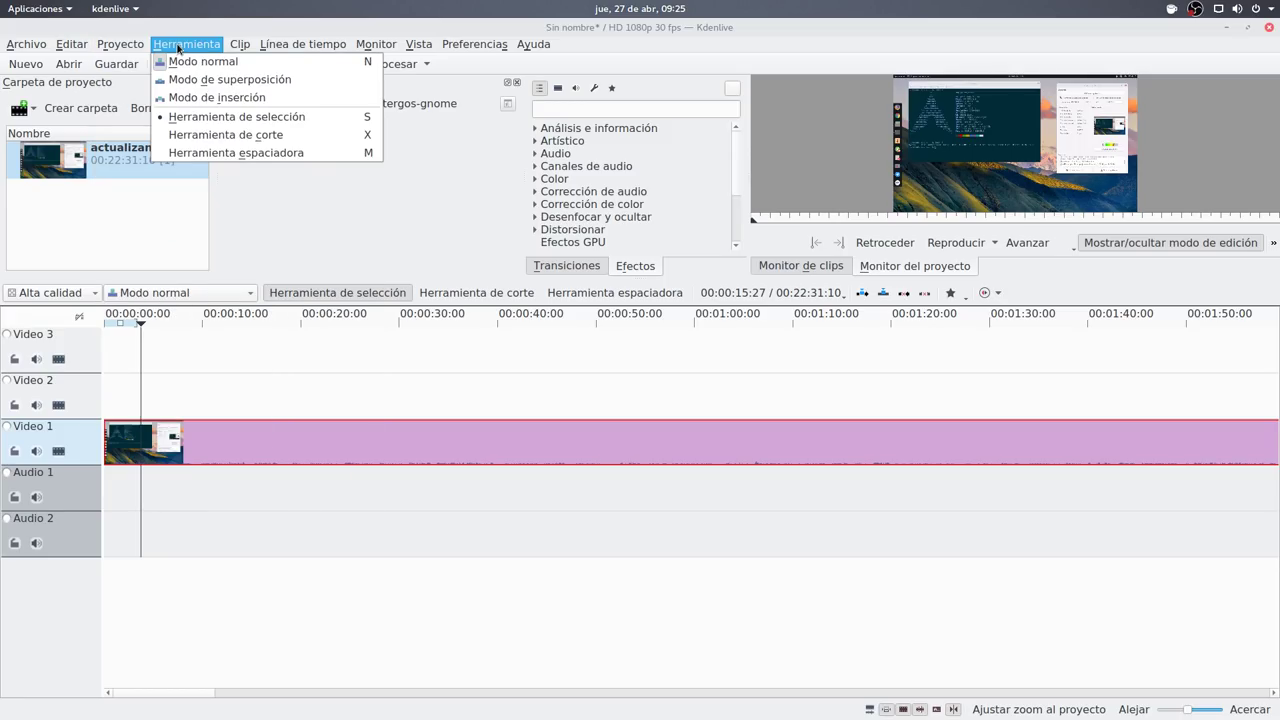
mouse_move(245, 46)
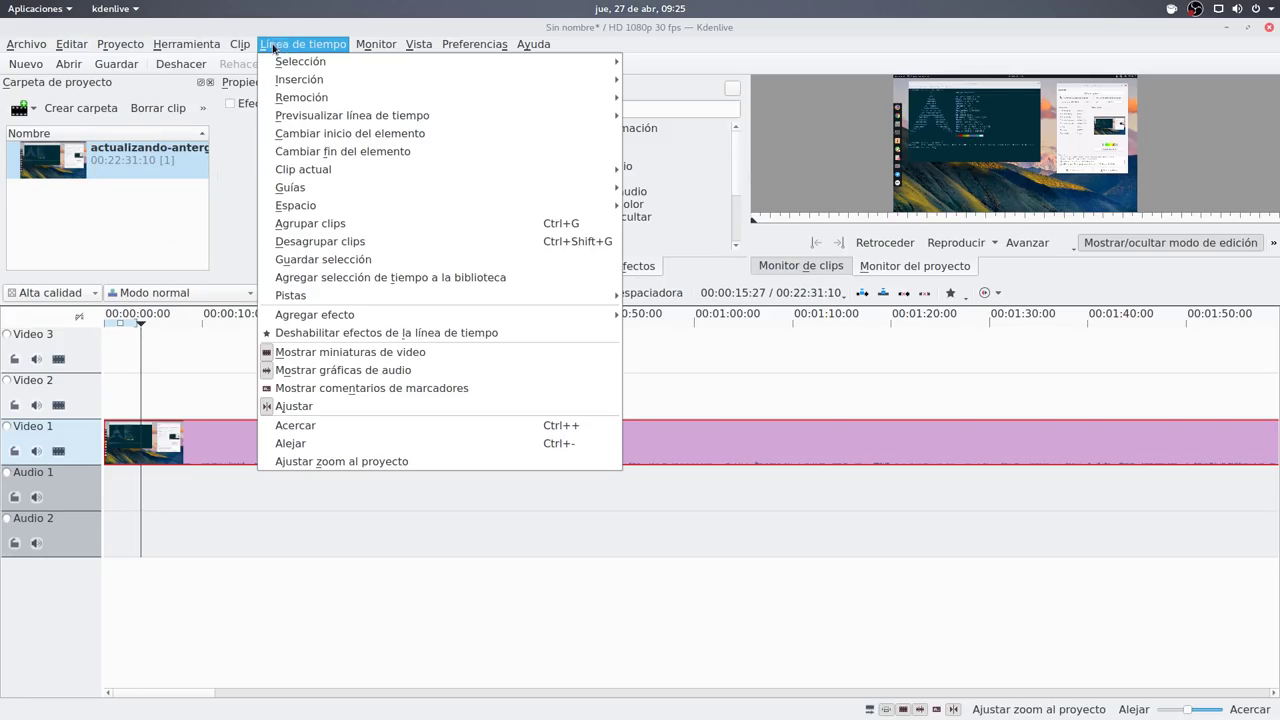
mouse_move(361, 48)
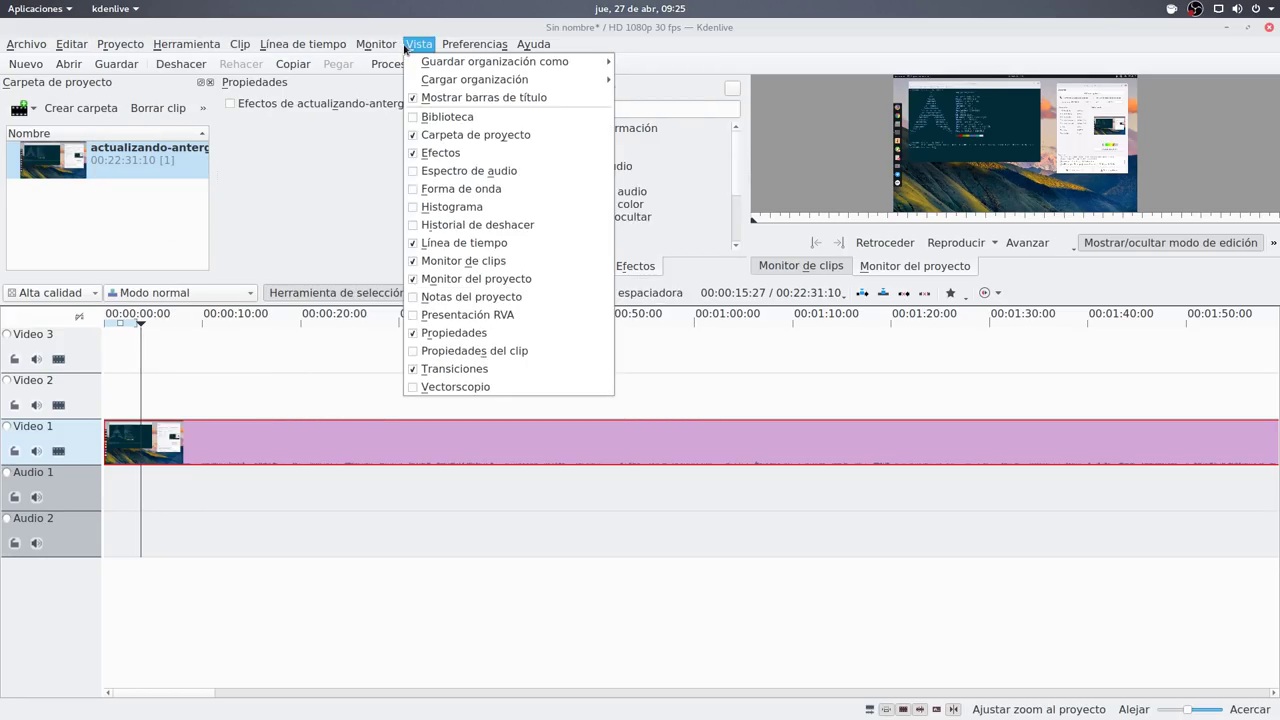
mouse_move(443, 48)
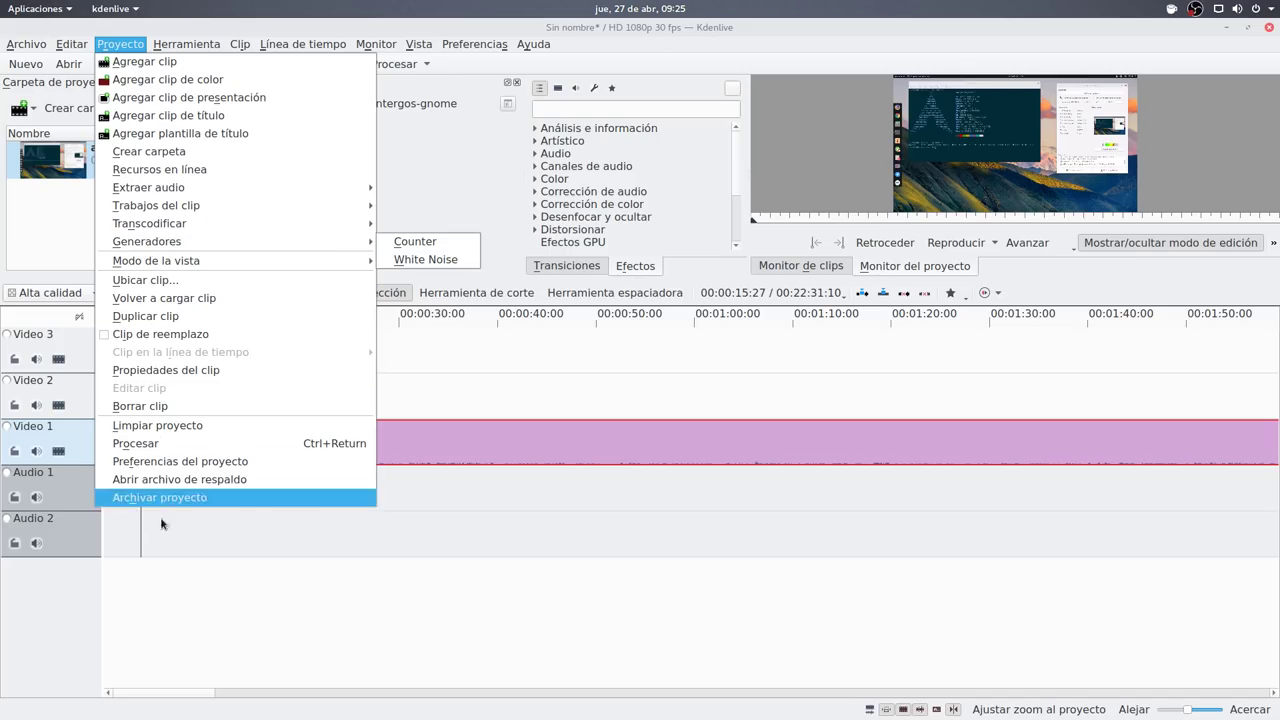
mouse_move(150, 194)
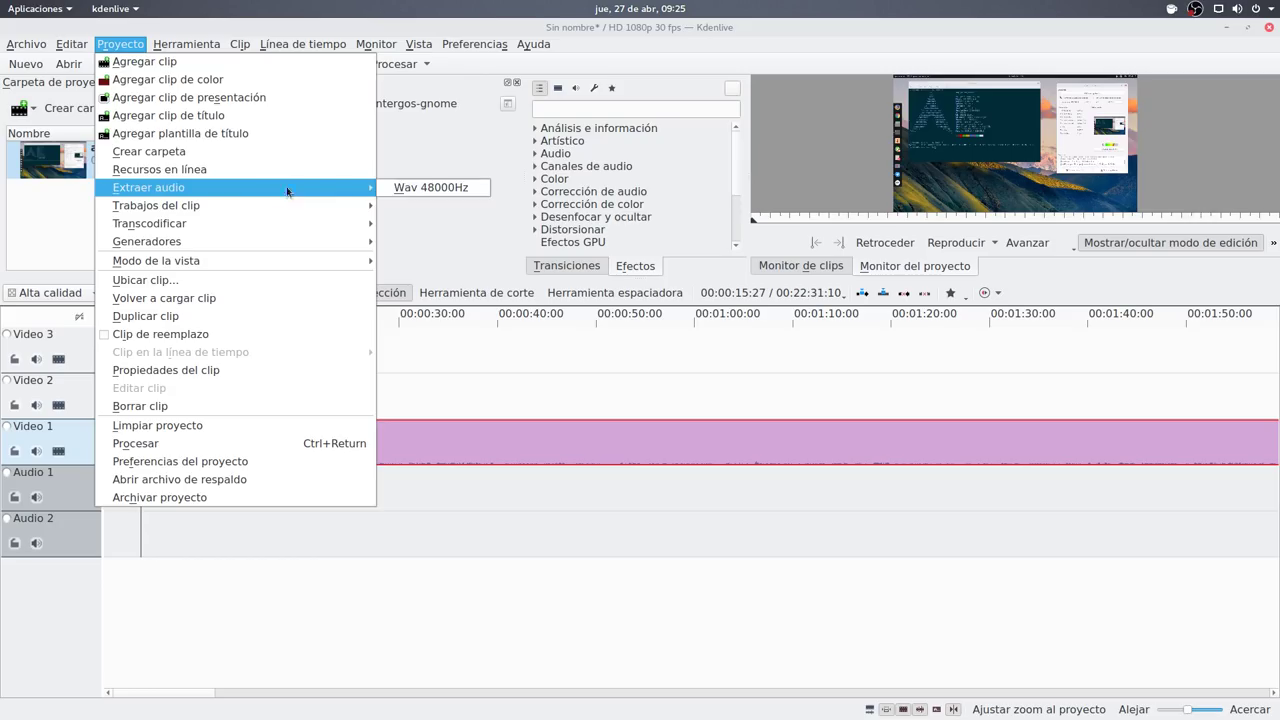
left_click(403, 192)
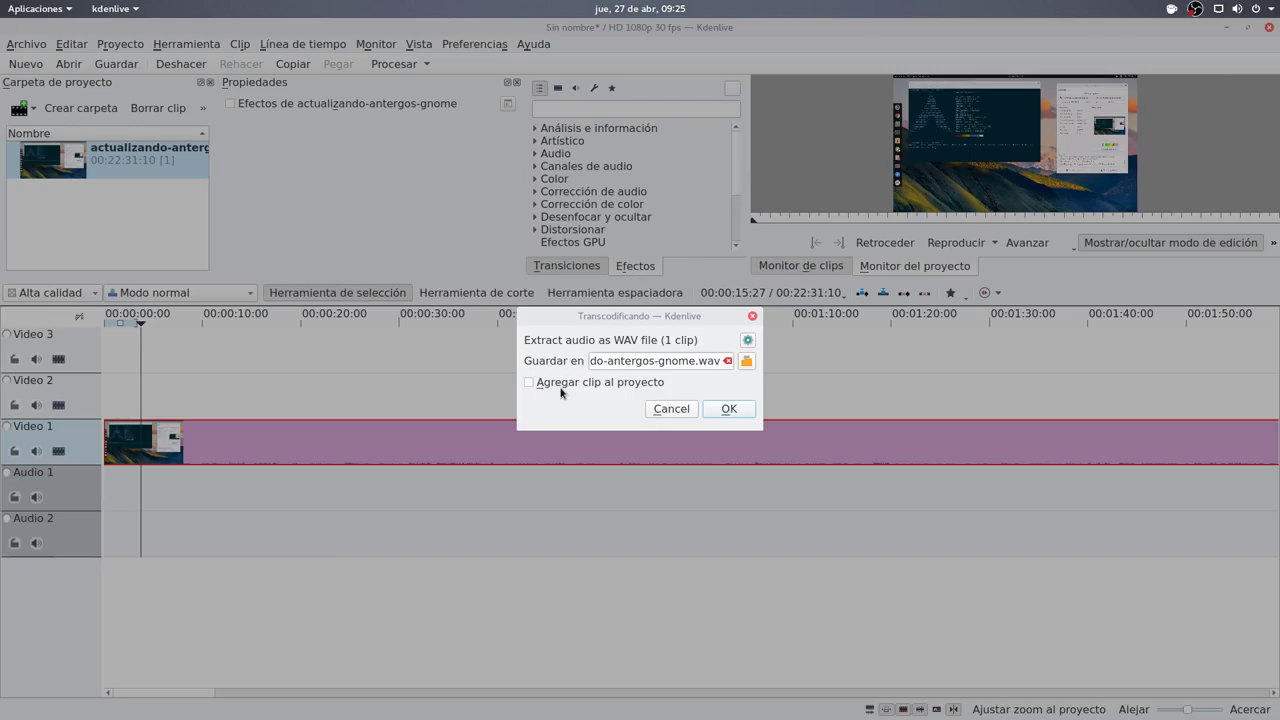
left_click(728, 410)
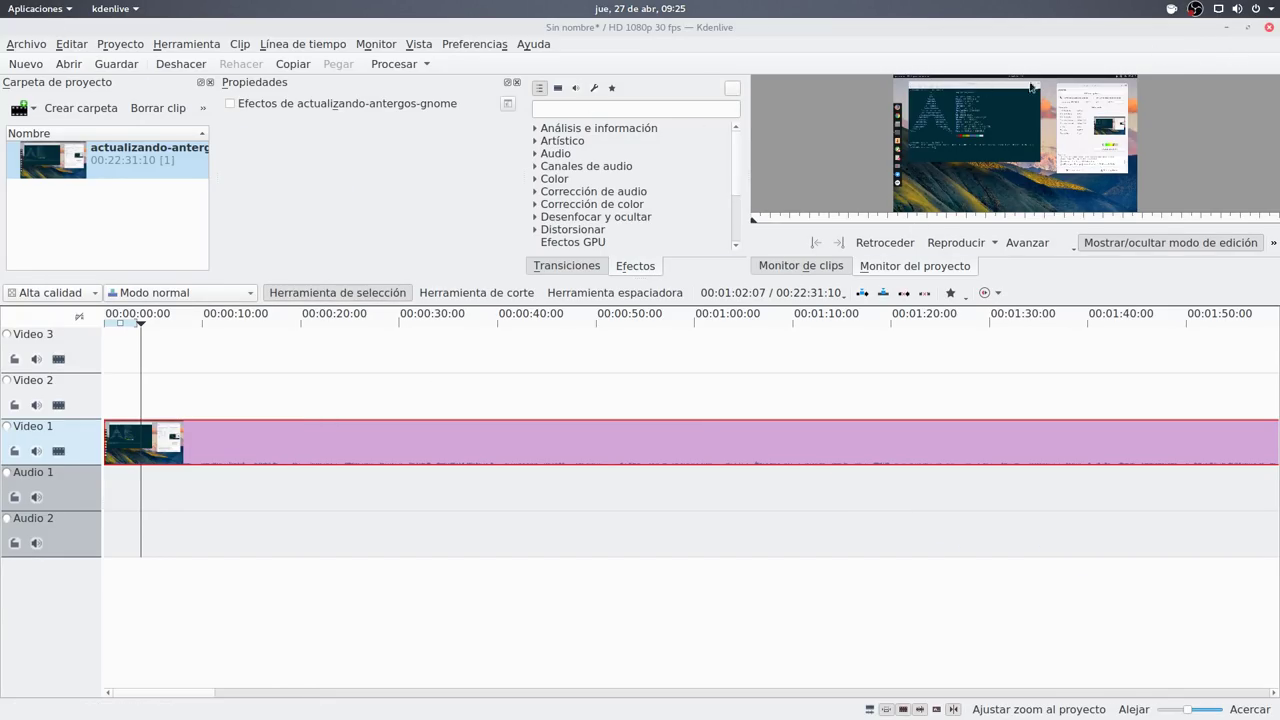
Minimize Kdenlive, bring up the home folder window and move it toward the middle of the desktop.
left_click(1226, 27)
mouse_move(3, 4)
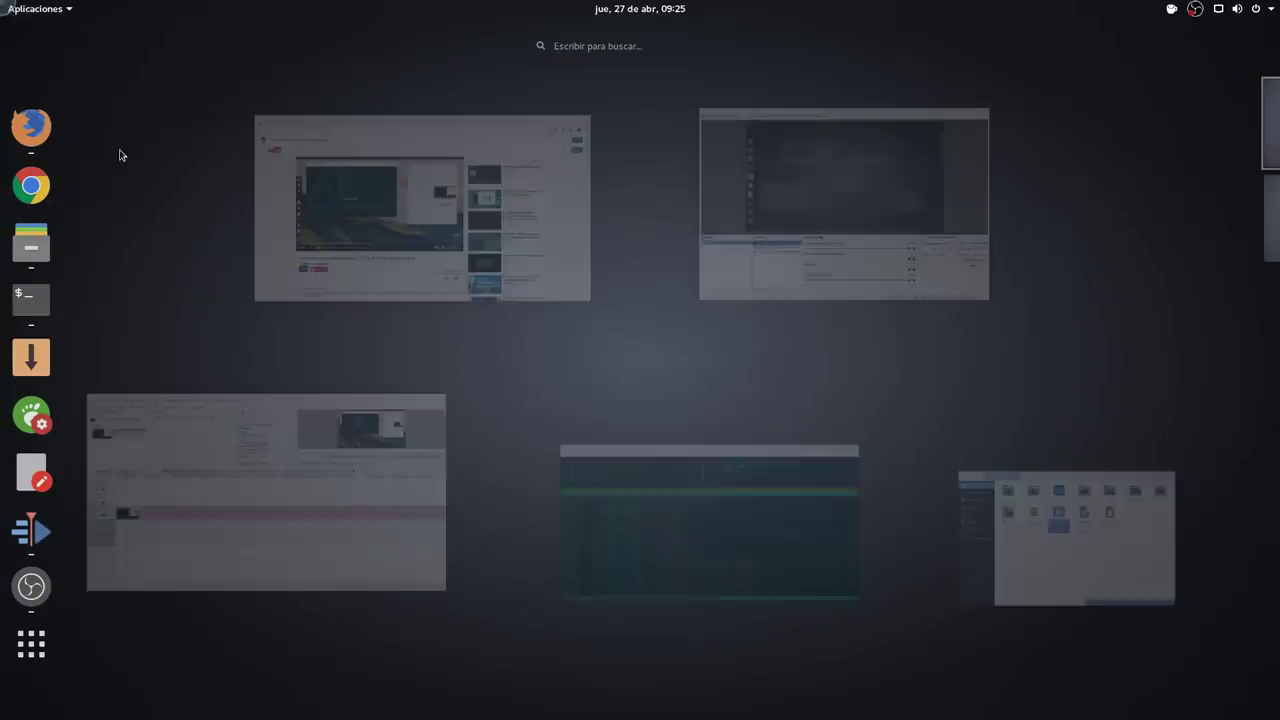
left_click(1097, 568)
left_click(859, 426)
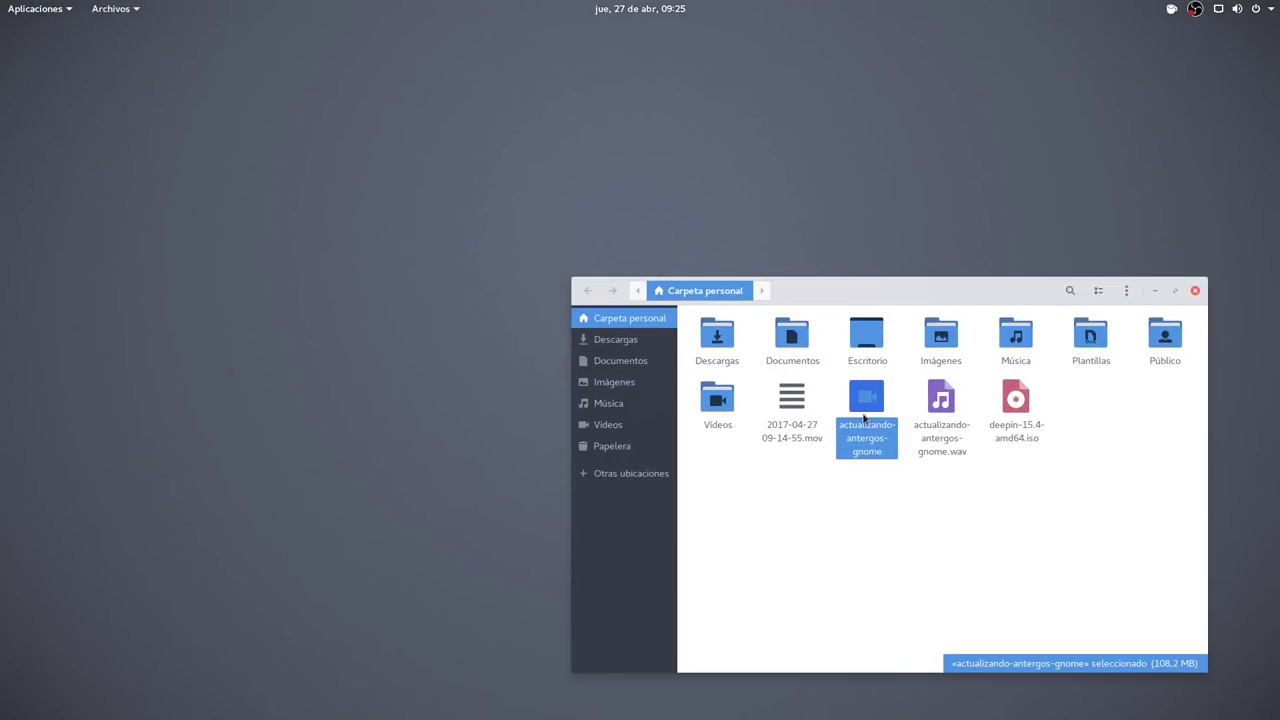
left_click_drag(880, 288, 516, 123)
Play the extracted actualizando-antergos-gnome.wav in the Vídeos player and close the player.
left_click(580, 260)
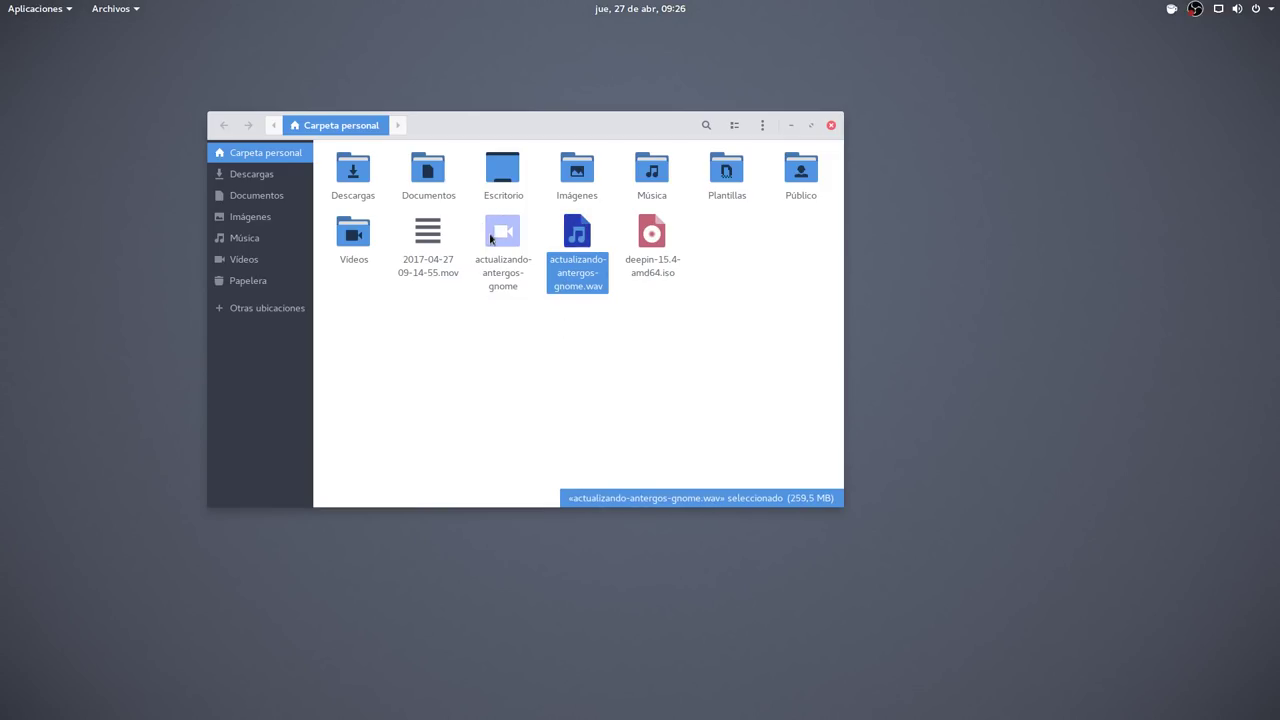
right_click(577, 237)
left_click(598, 245)
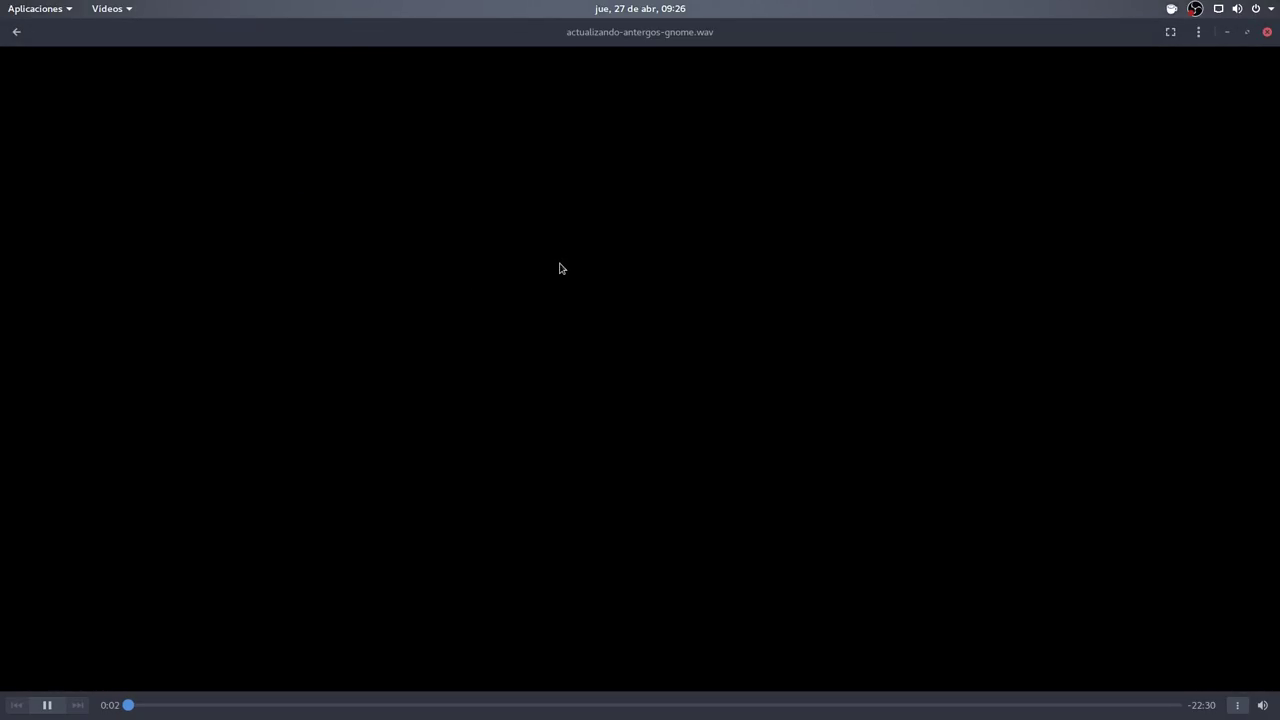
left_click(1267, 32)
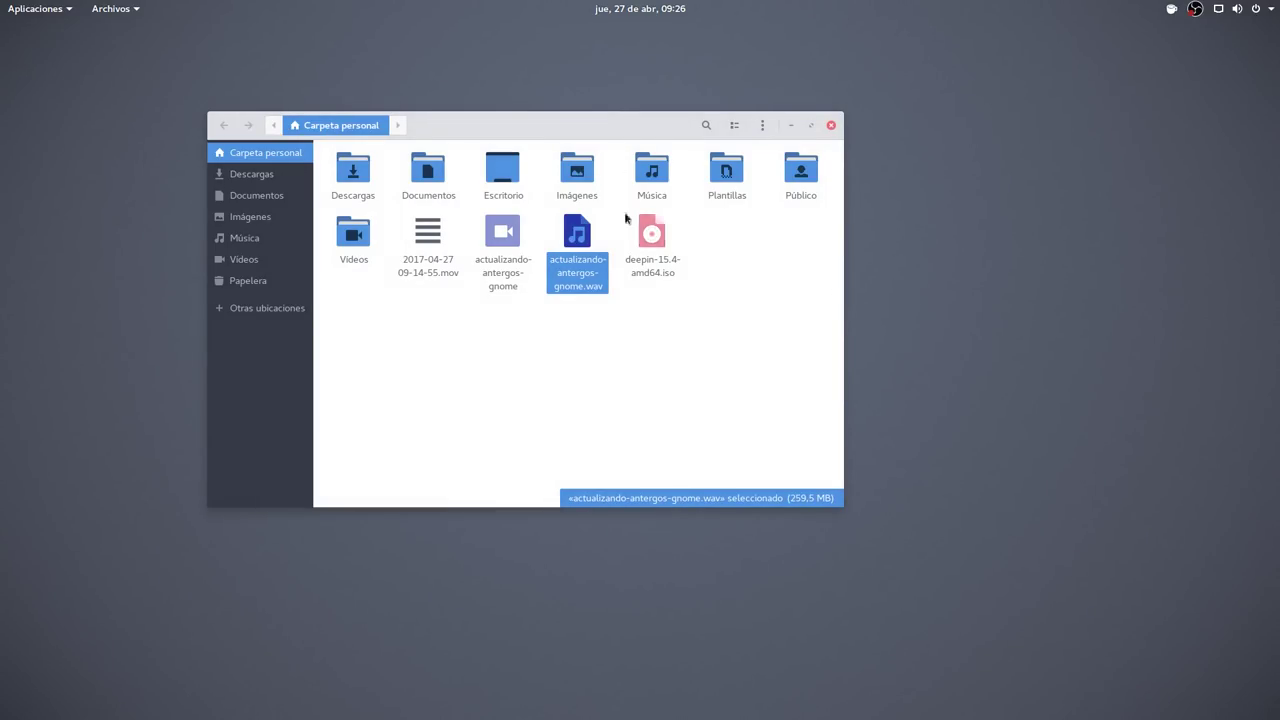
Move the home folder window lower on the desktop, search the applications for "au" and launch Audacity.
left_click_drag(617, 125, 883, 312)
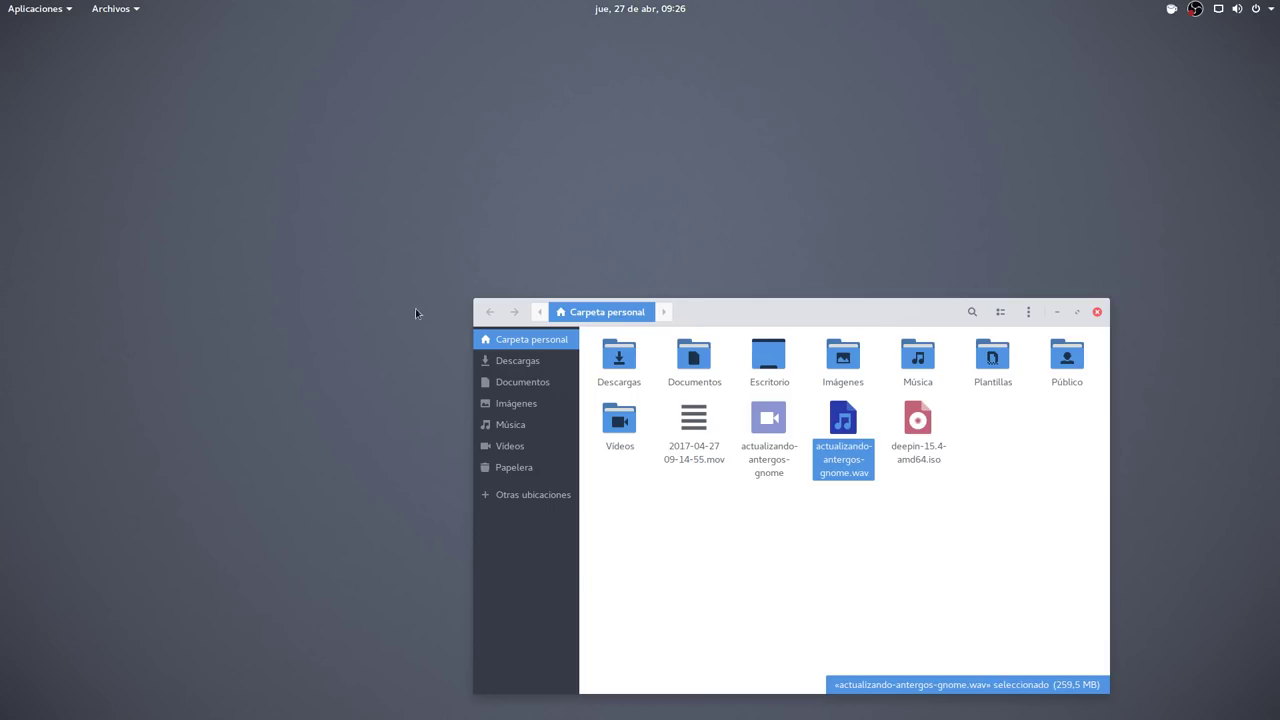
mouse_move(1, 1)
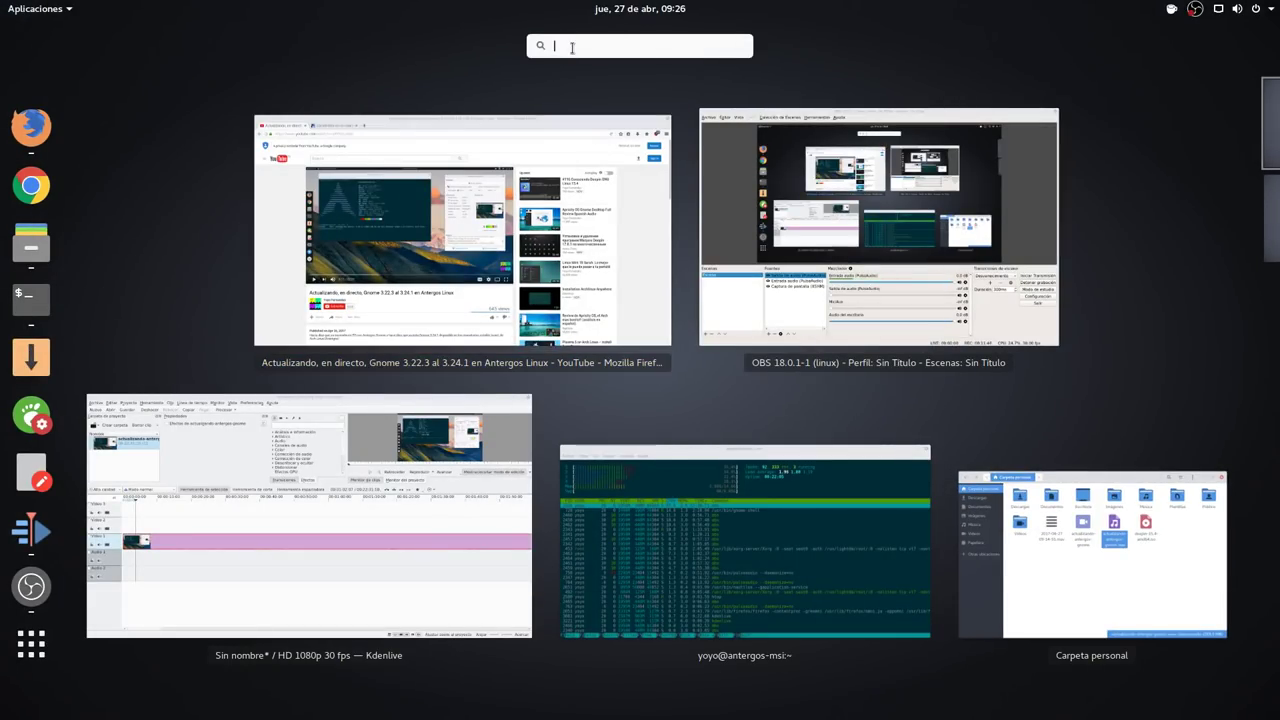
type("au")
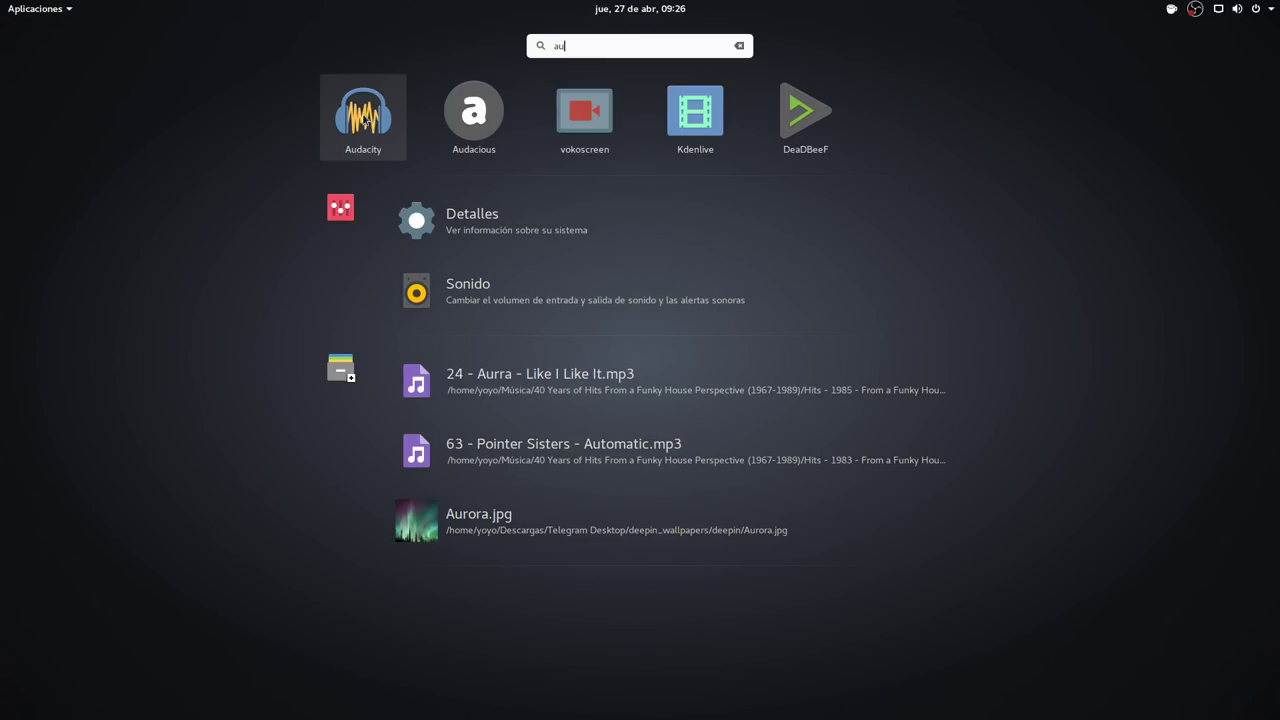
left_click(364, 121)
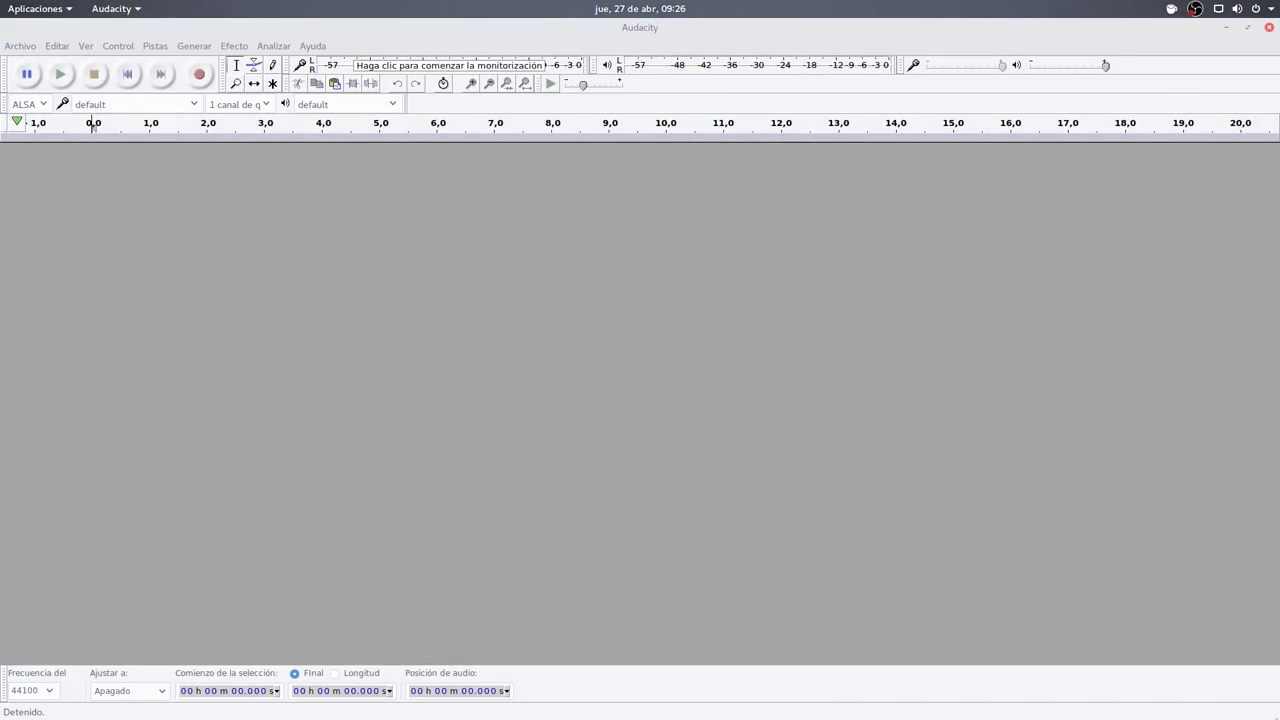
Unmaximize and shorten the Audacity window, and place the home folder window directly below it.
left_click(1247, 27)
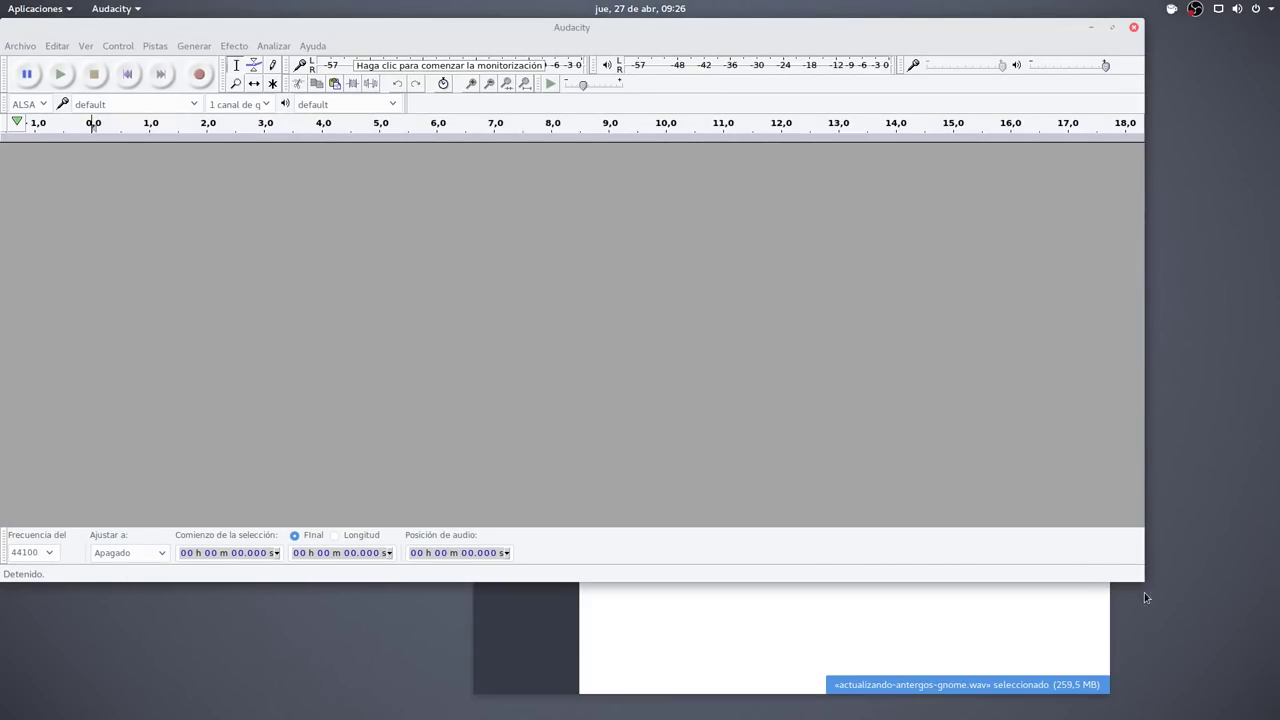
left_click_drag(1142, 580, 1254, 421)
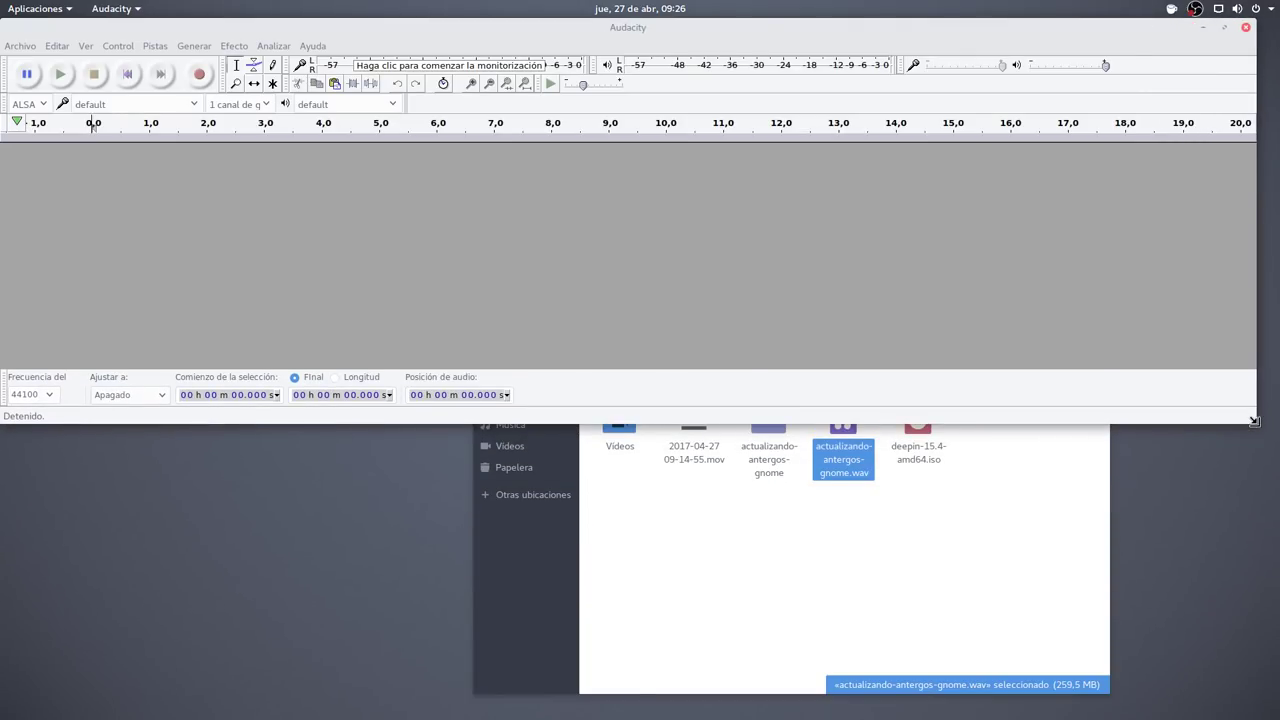
left_click(862, 620)
left_click_drag(840, 311, 822, 449)
Import actualizando-antergos-gnome.wav from the home folder into Audacity, reading it directly from the original, and minimize the home folder window.
left_click_drag(825, 558, 331, 234)
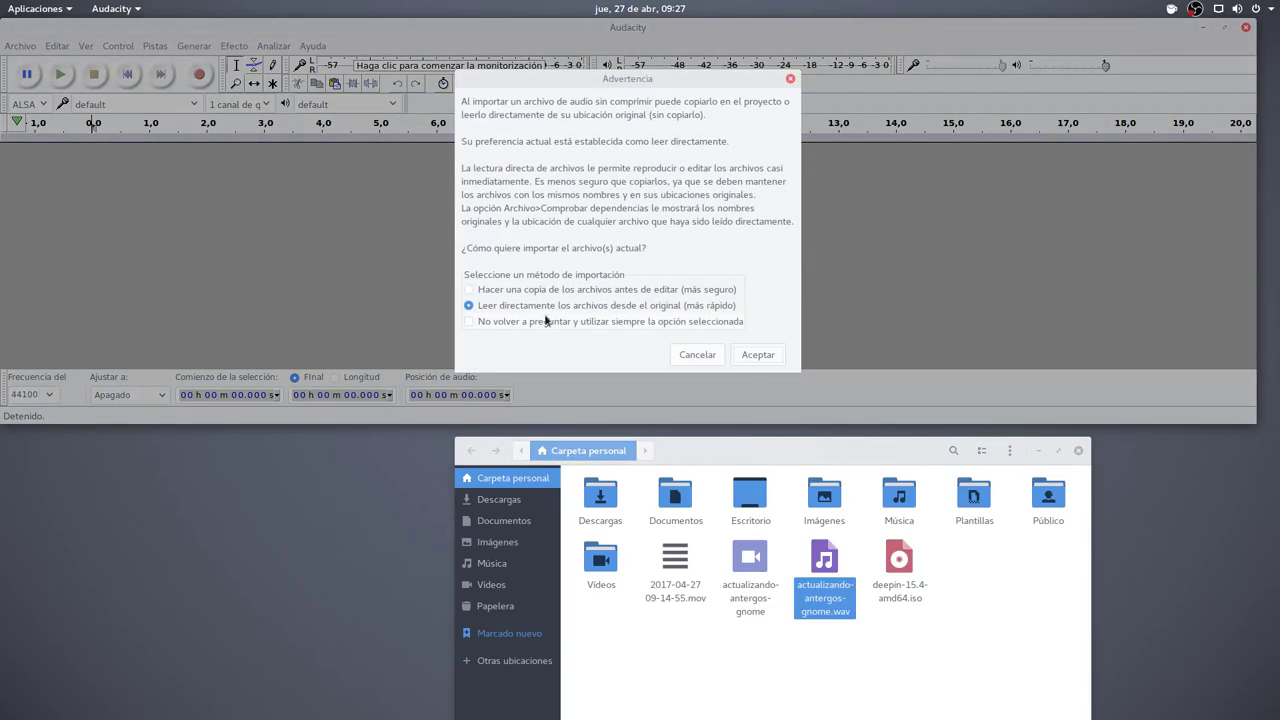
left_click(758, 356)
left_click(1039, 452)
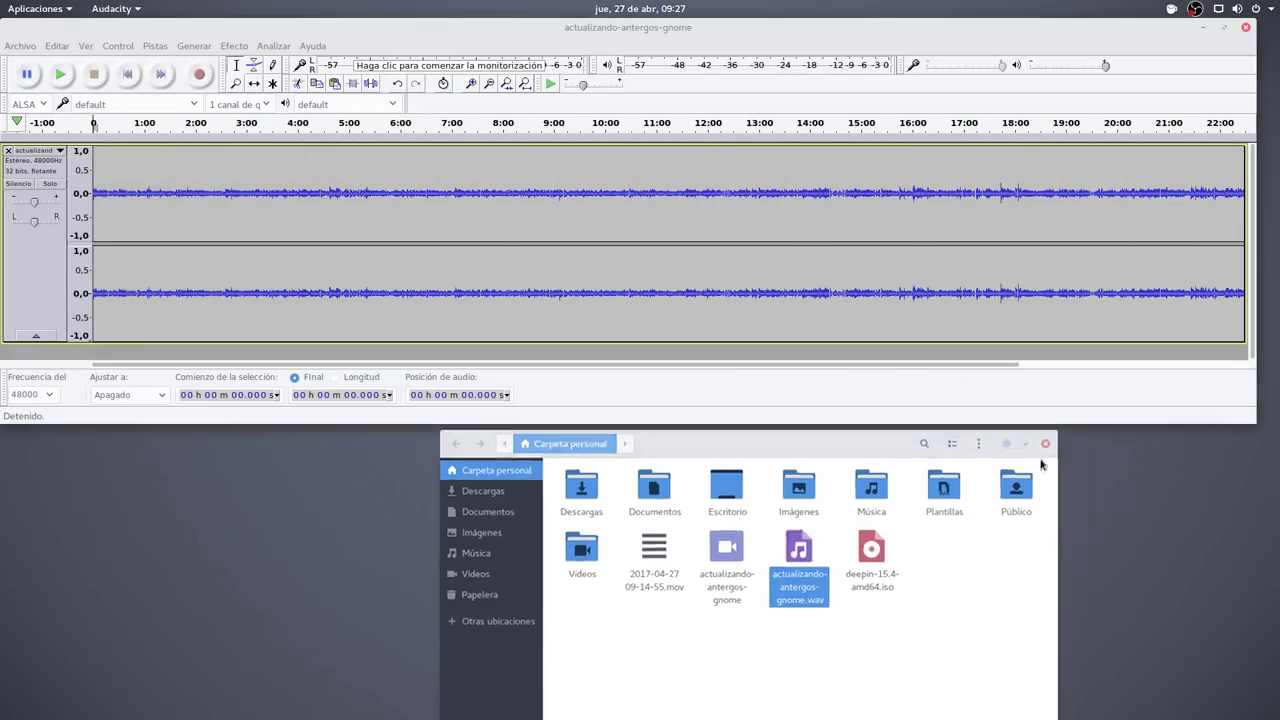
Move the Audacity window slightly lower on the desktop and briefly play the imported track from its start.
left_click_drag(741, 30, 751, 56)
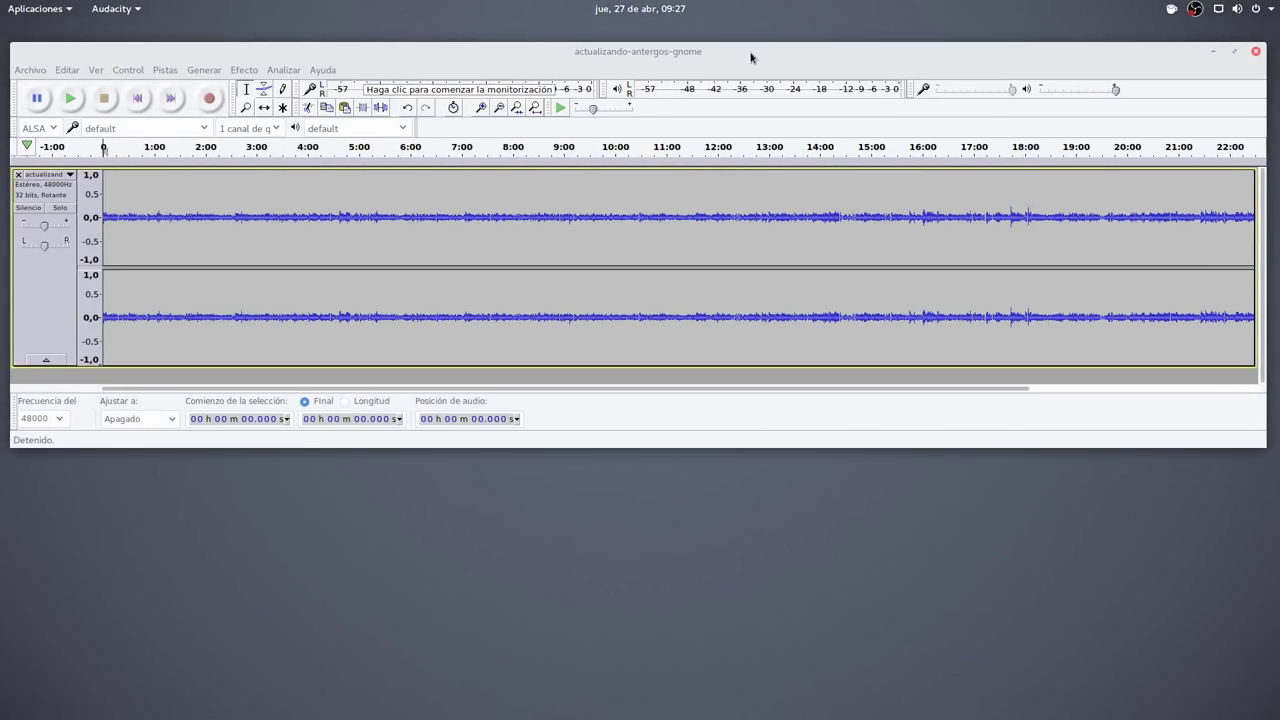
key("space")
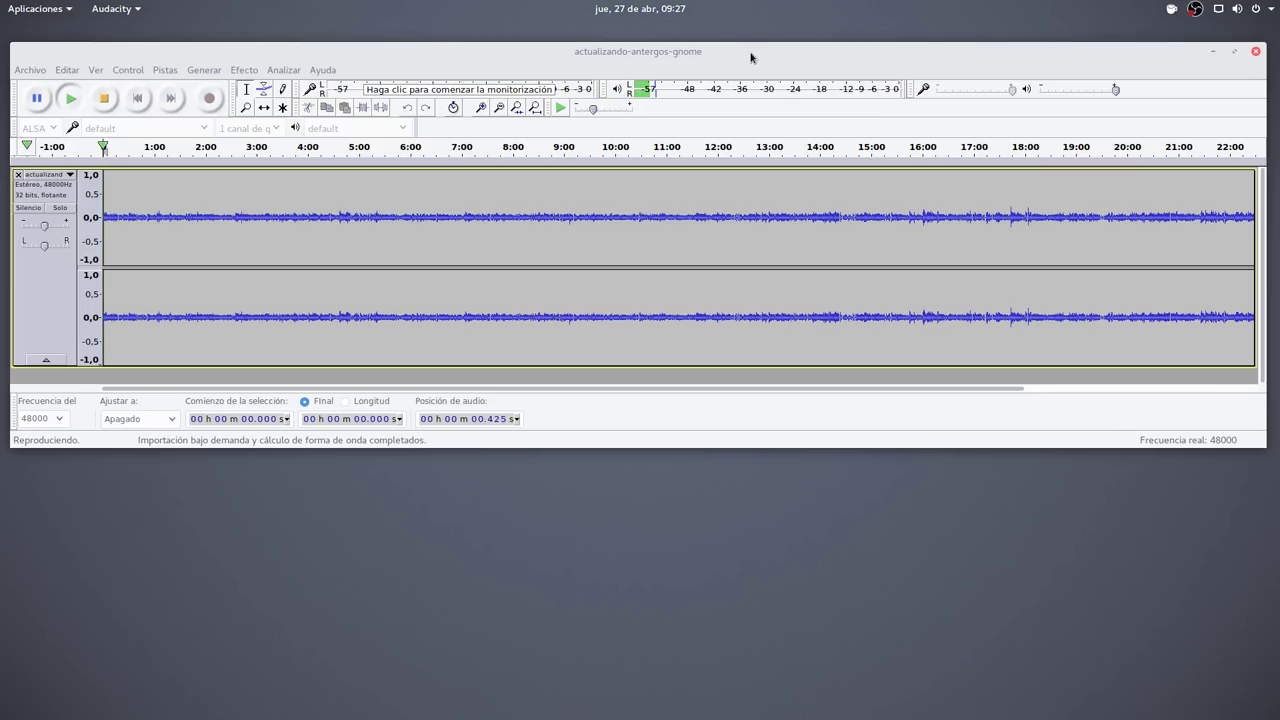
key("space")
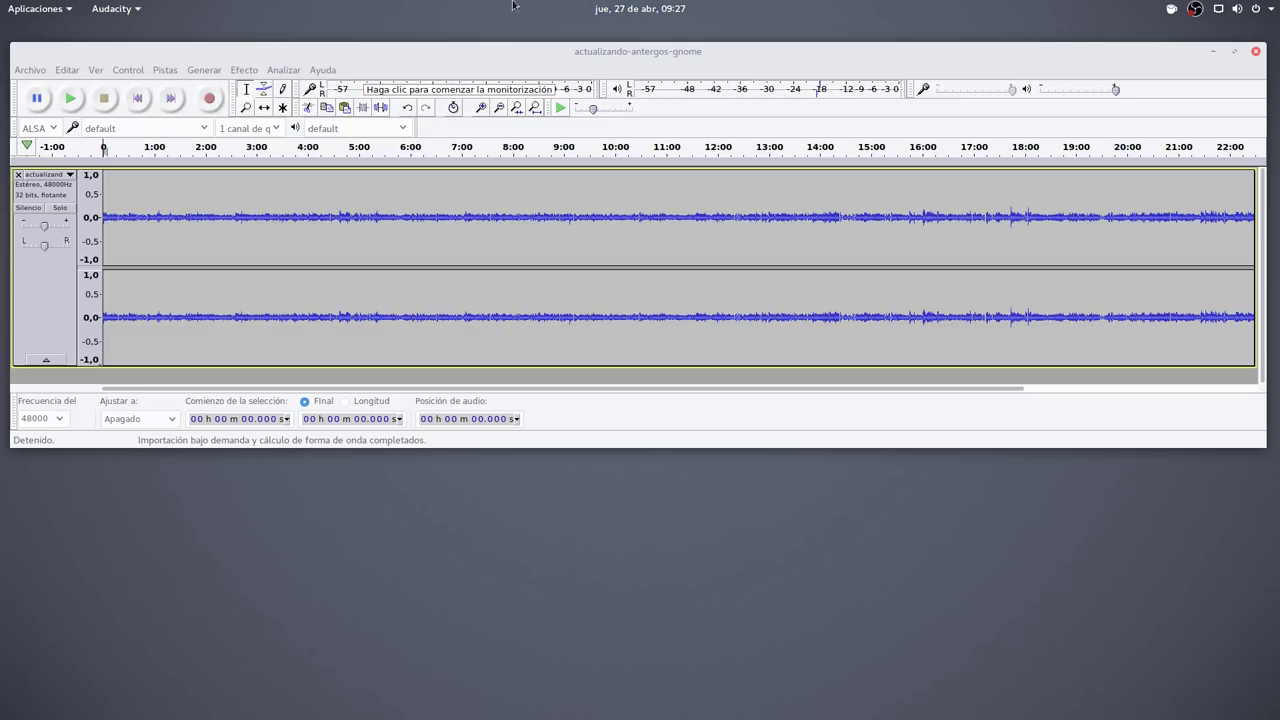
left_click(63, 70)
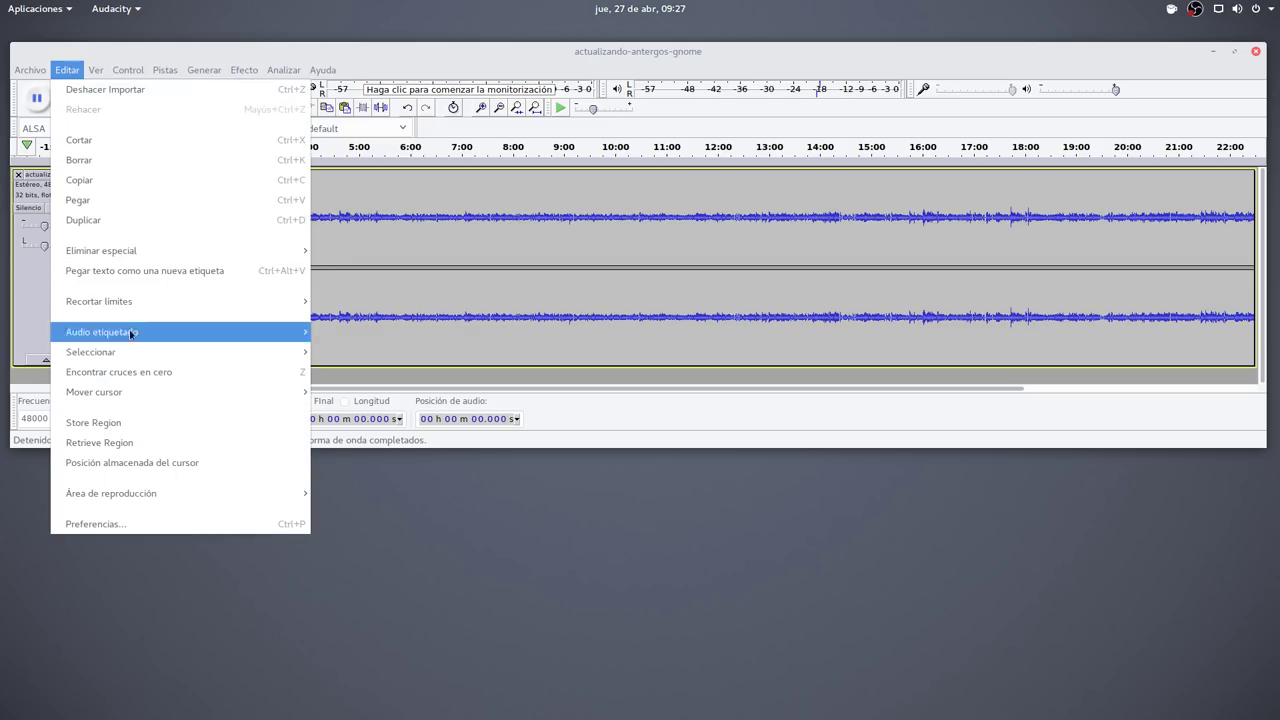
mouse_move(143, 343)
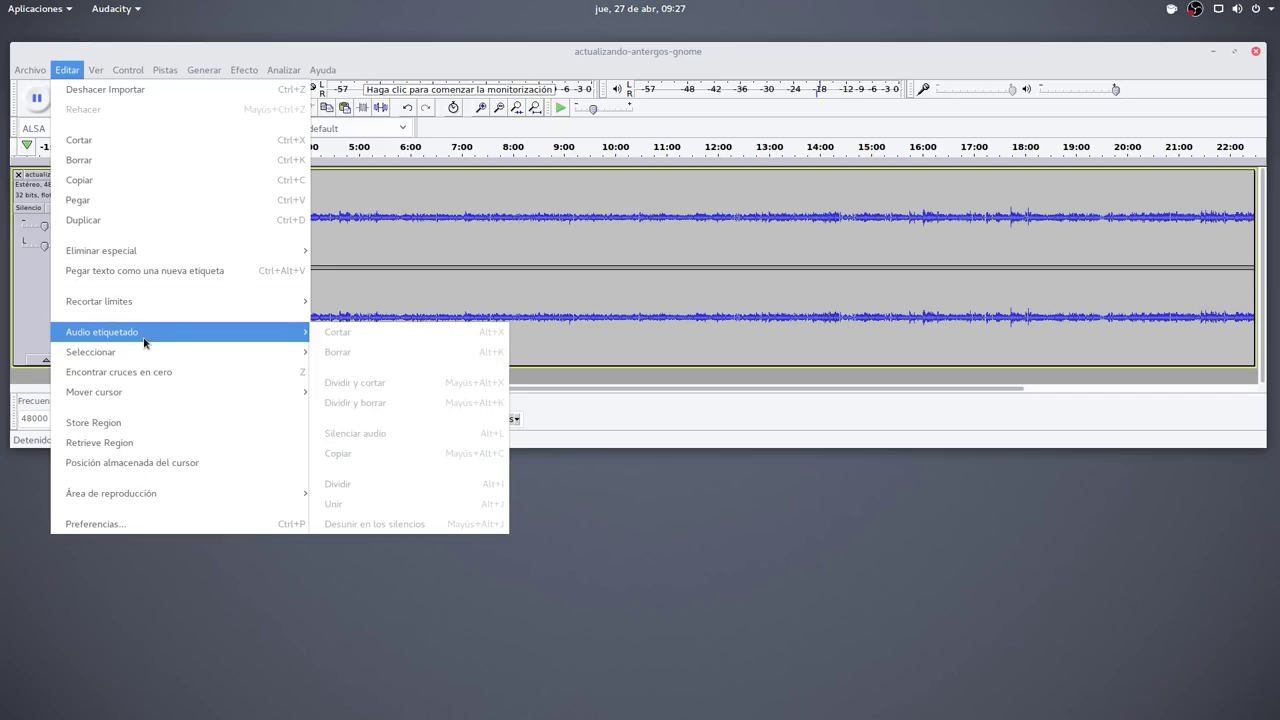
left_click(678, 423)
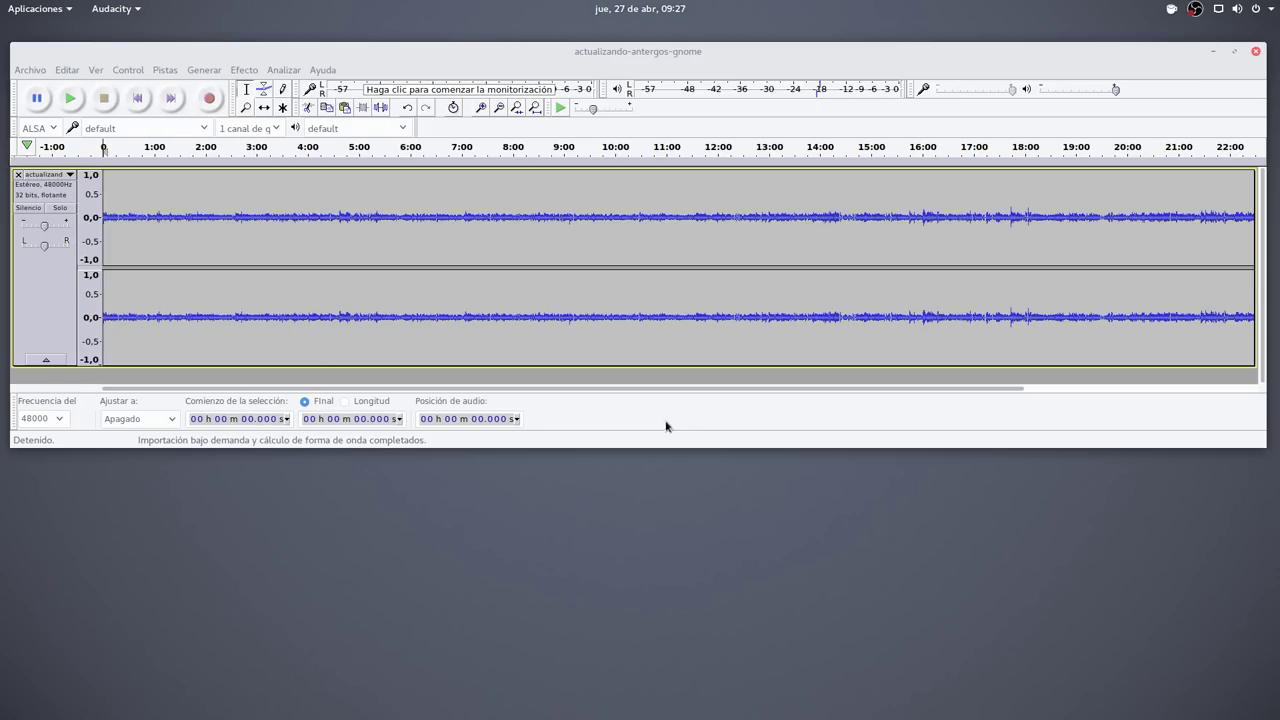
Normalize the entire track to a maximum amplitude of -1,5 dB with DC offset removal, and play back the result.
left_click(33, 307)
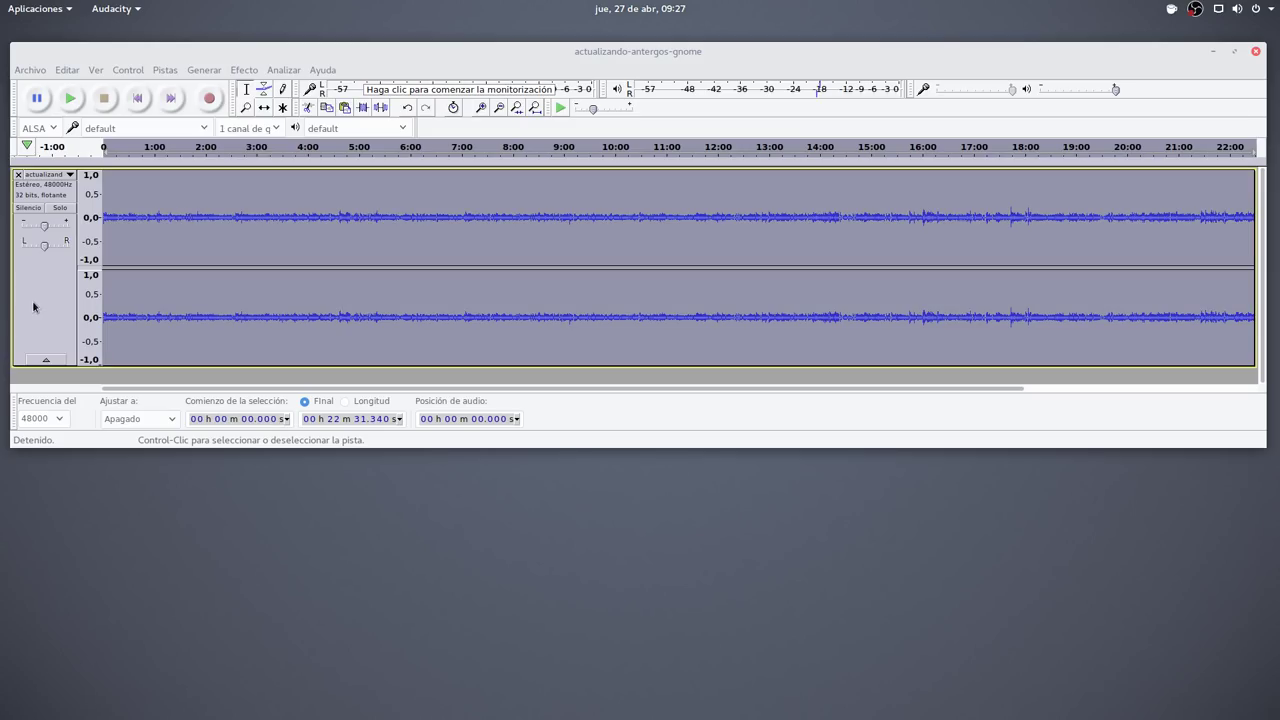
left_click_drag(574, 50, 580, 53)
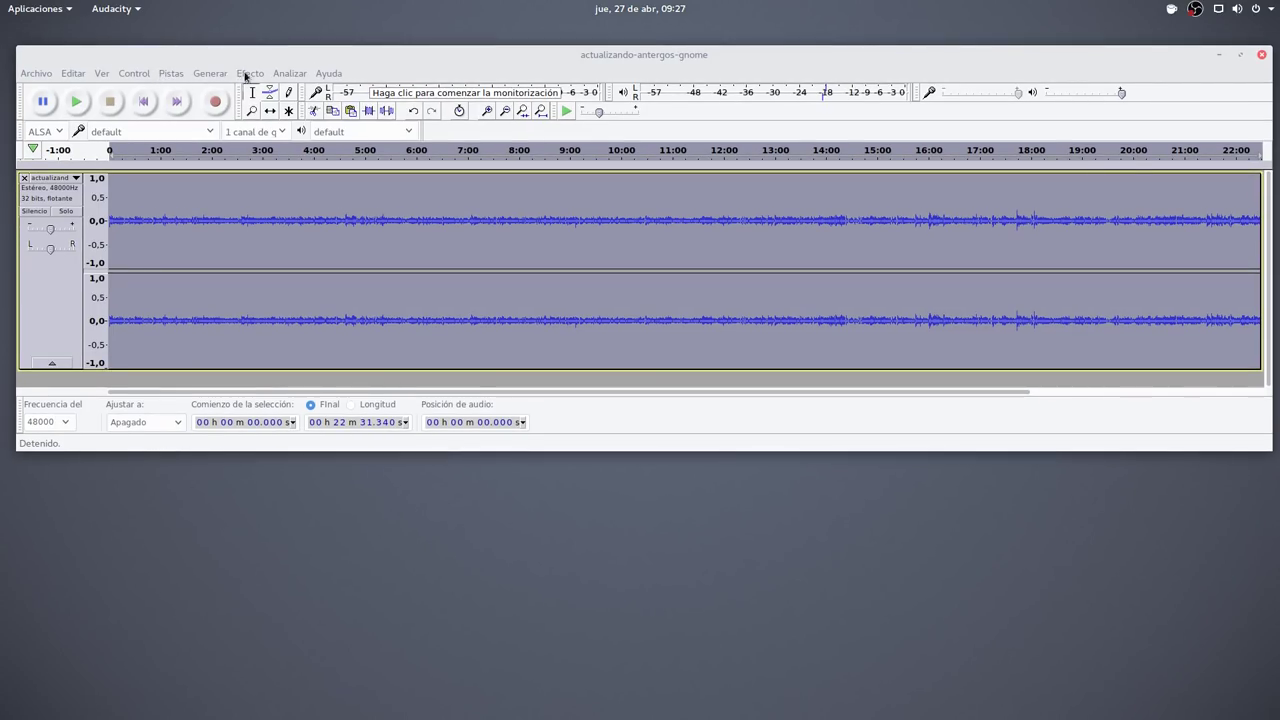
left_click(248, 75)
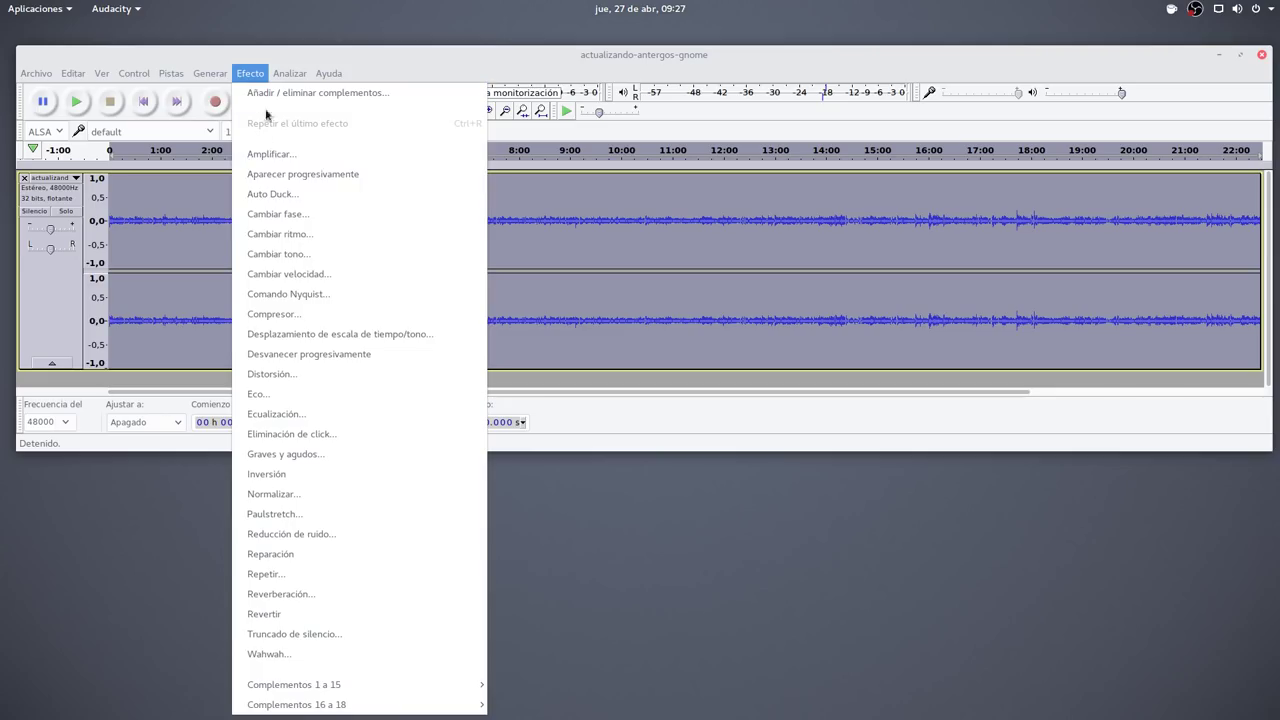
left_click(297, 494)
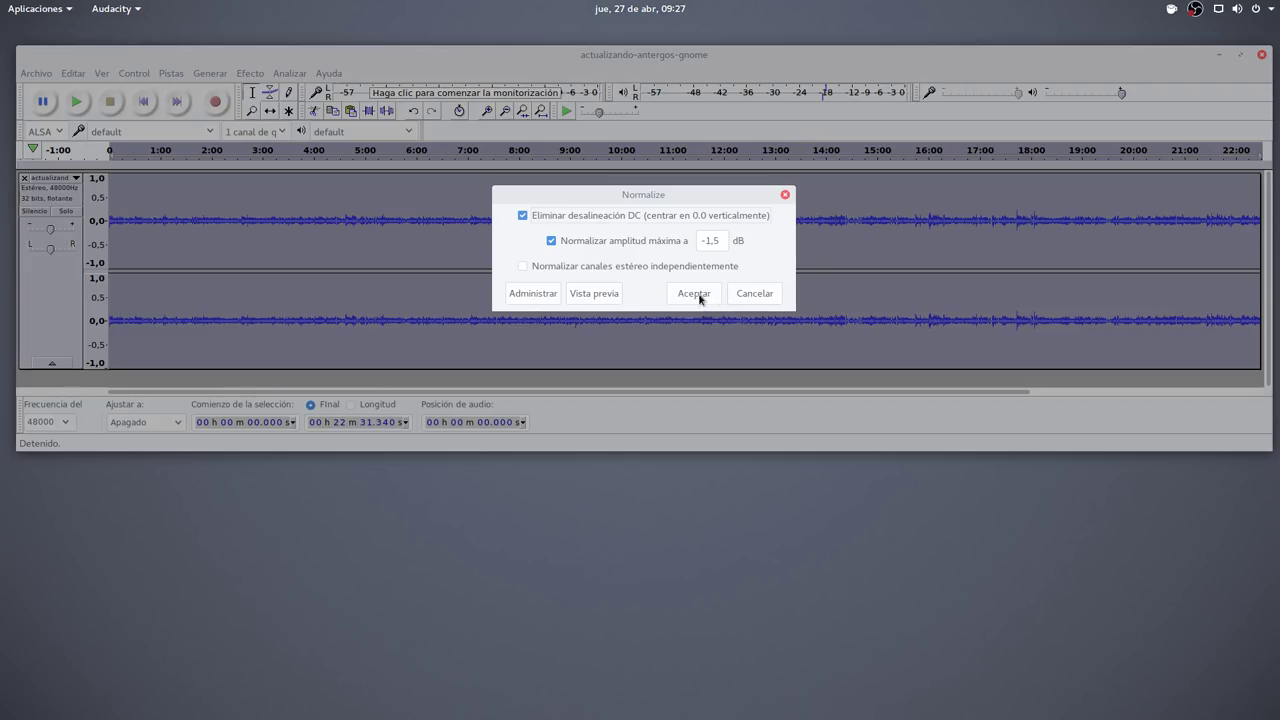
left_click(692, 295)
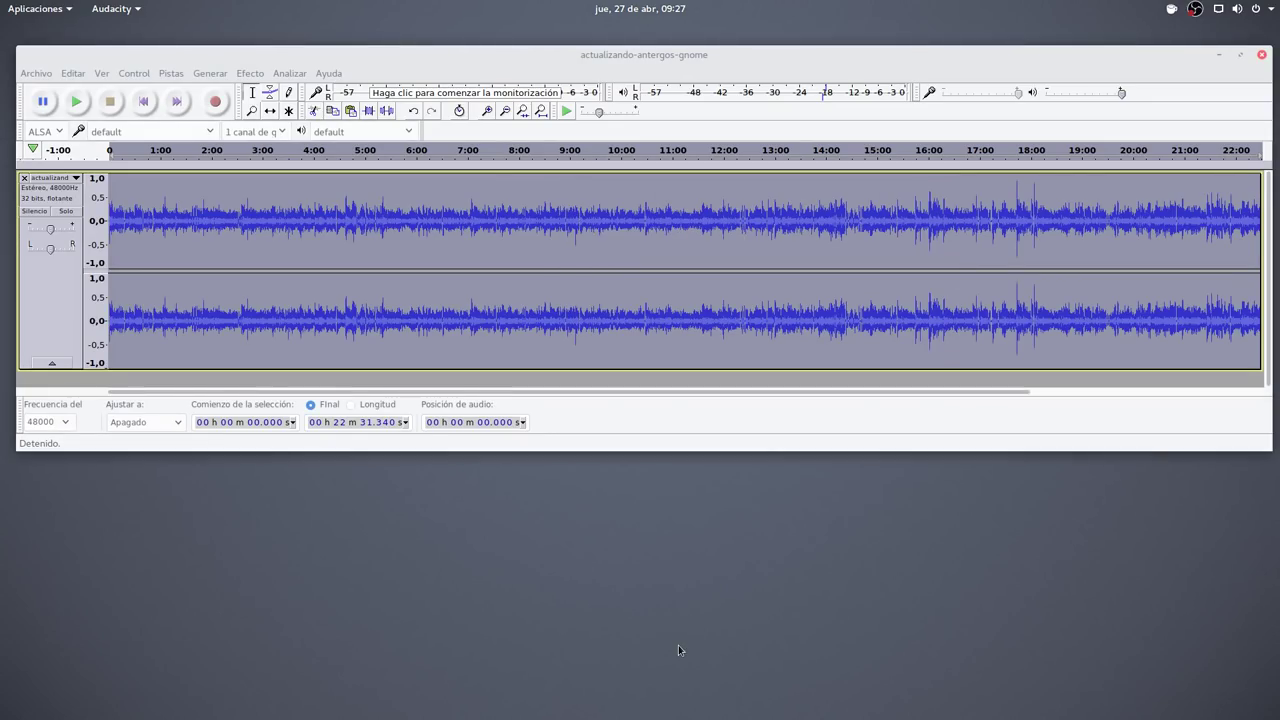
key("space")
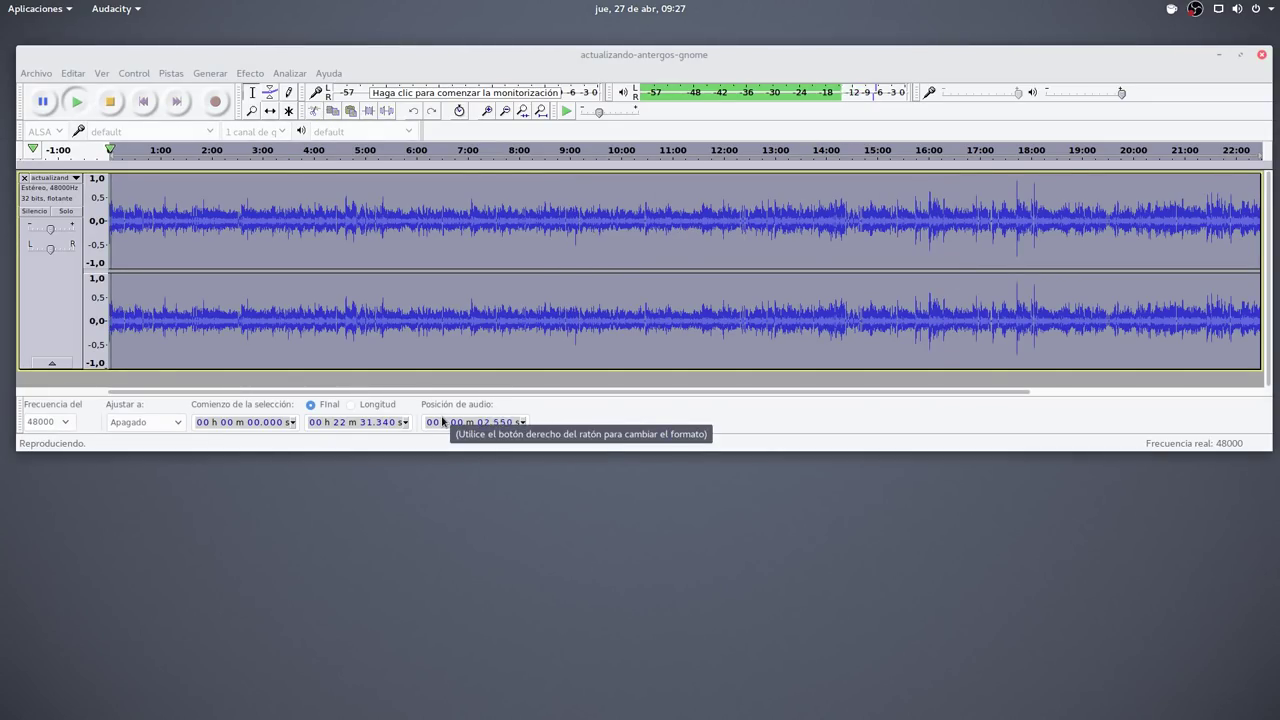
key("space")
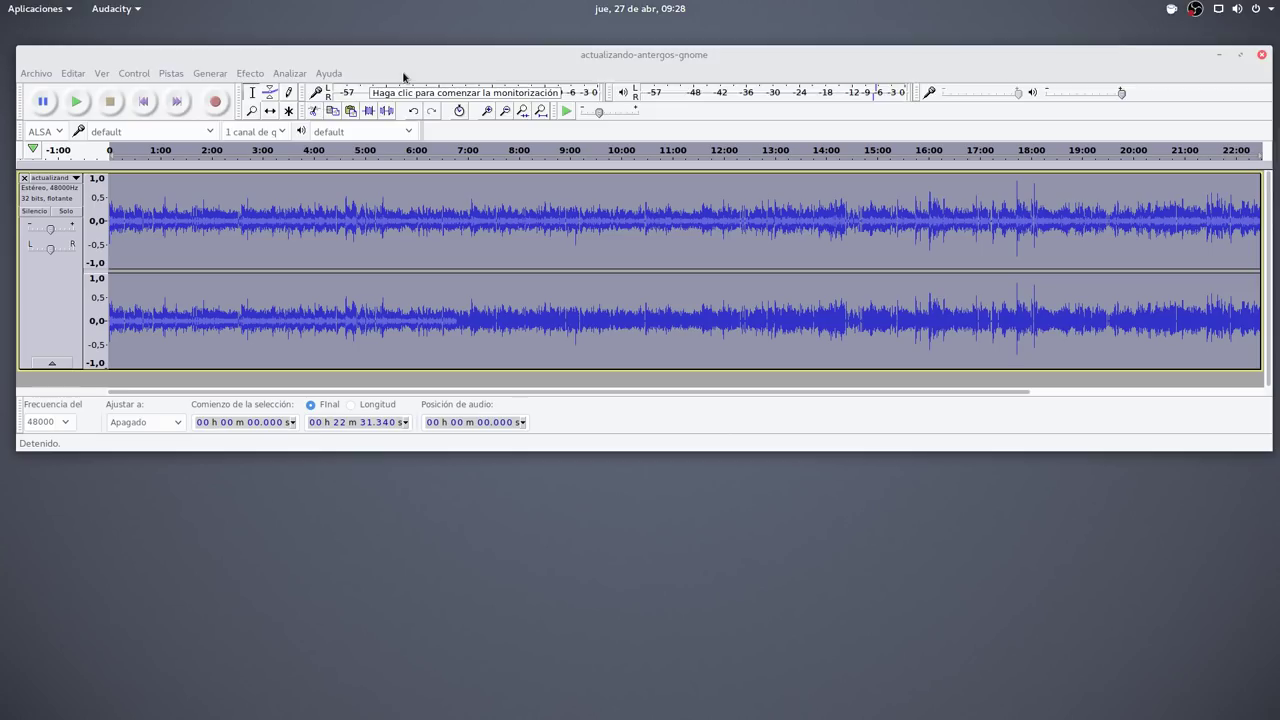
Switch to Firefox, examine the Salmorejo Geek article for the Chris's Dynamic Compressor download and recommended parameters, and minimize the browser.
mouse_move(1, 1)
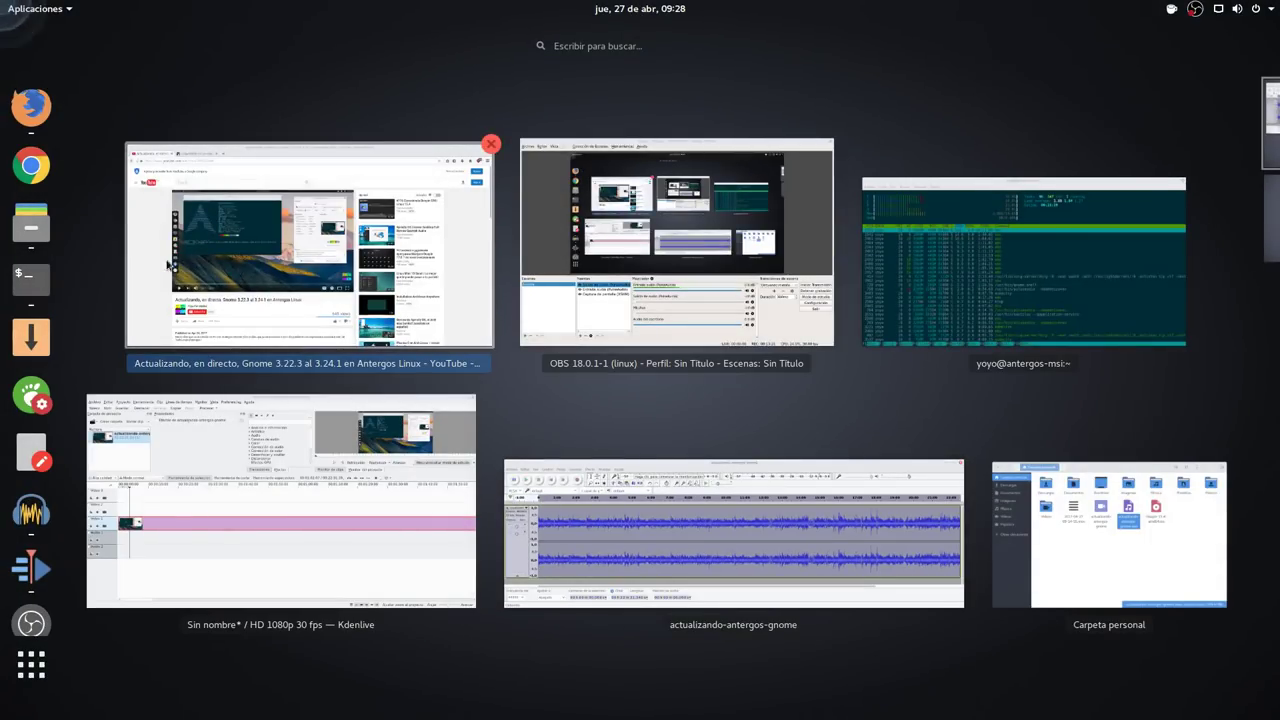
left_click(163, 220)
left_click(289, 55)
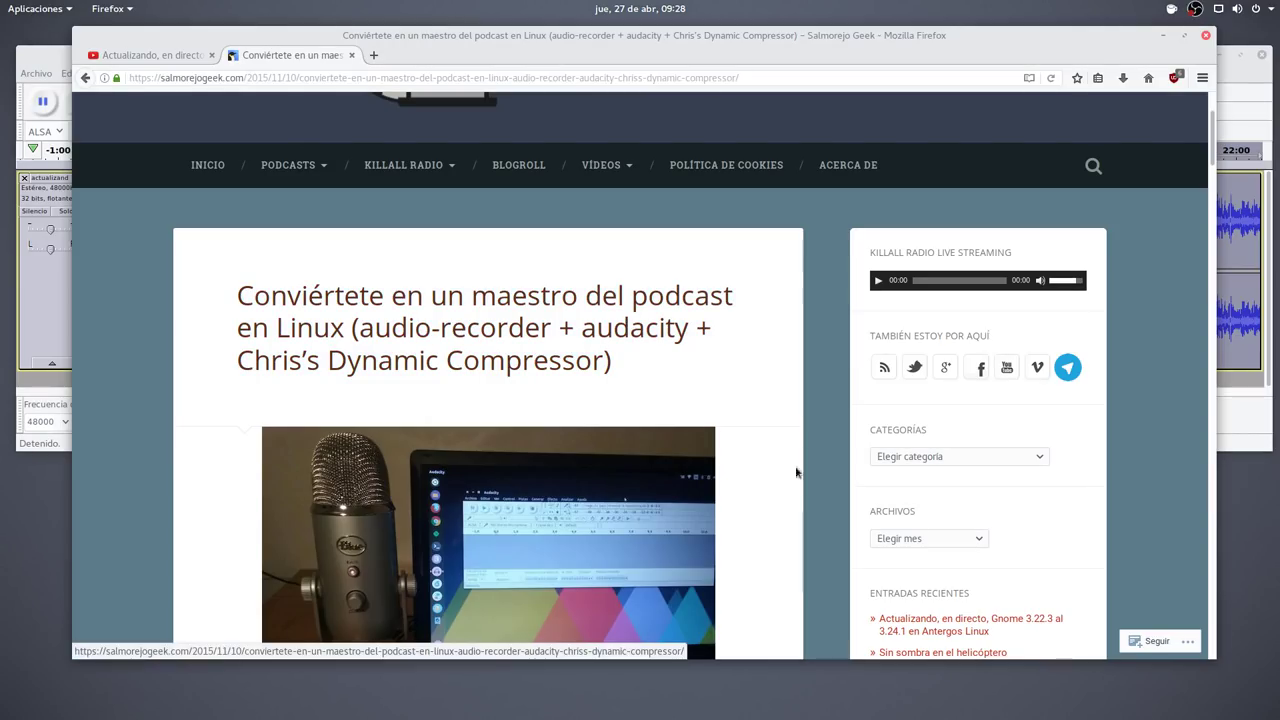
scroll(660, 465, "down", 3)
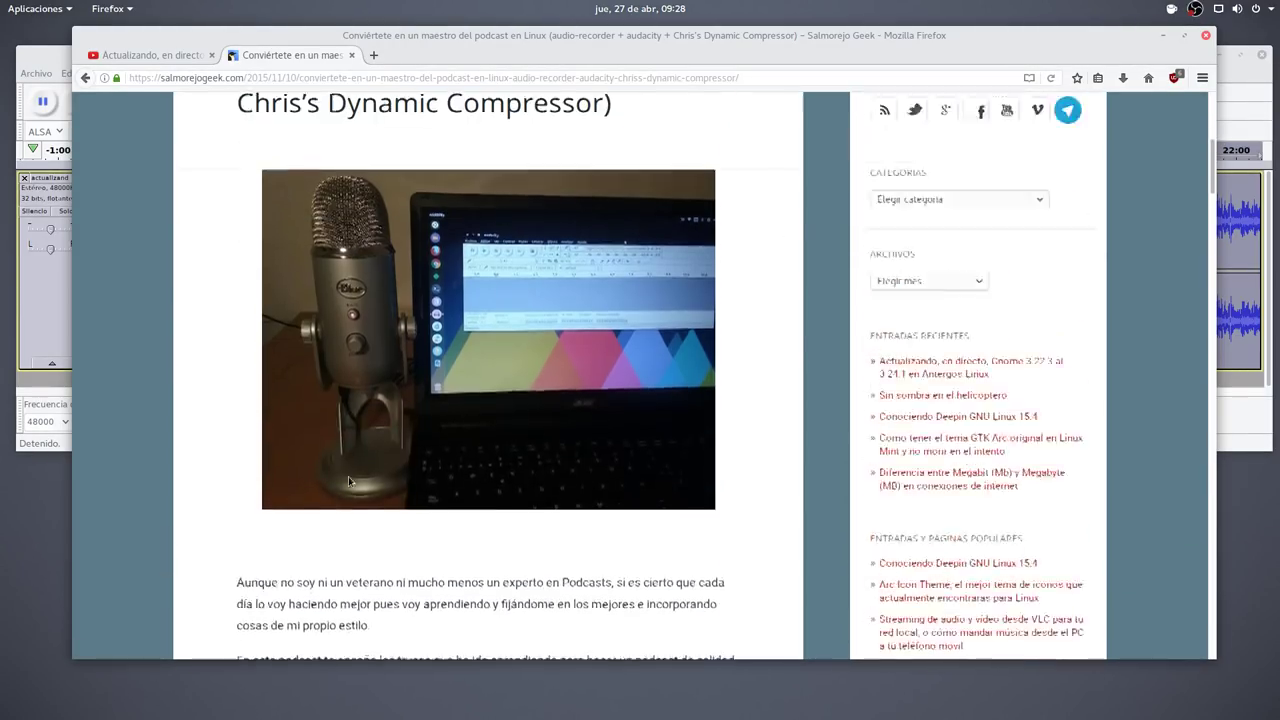
scroll(608, 181, "up", 5)
scroll(503, 345, "up", 1)
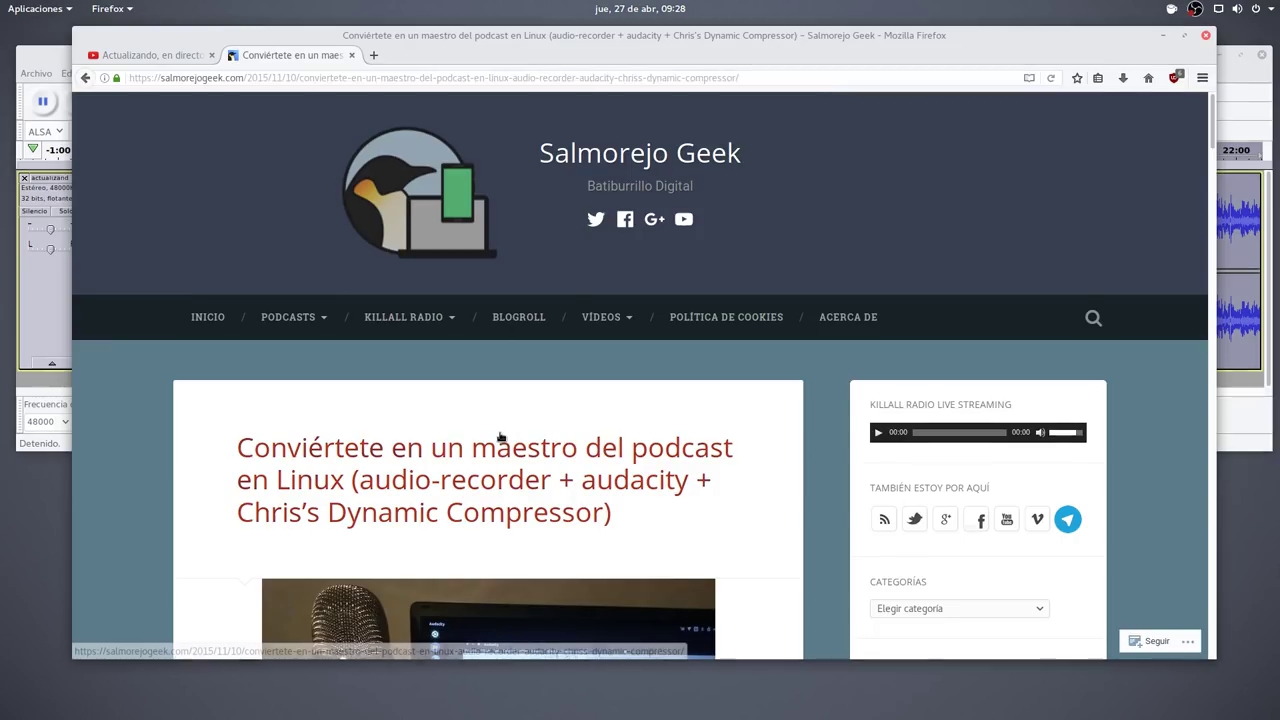
scroll(501, 437, "down", 10)
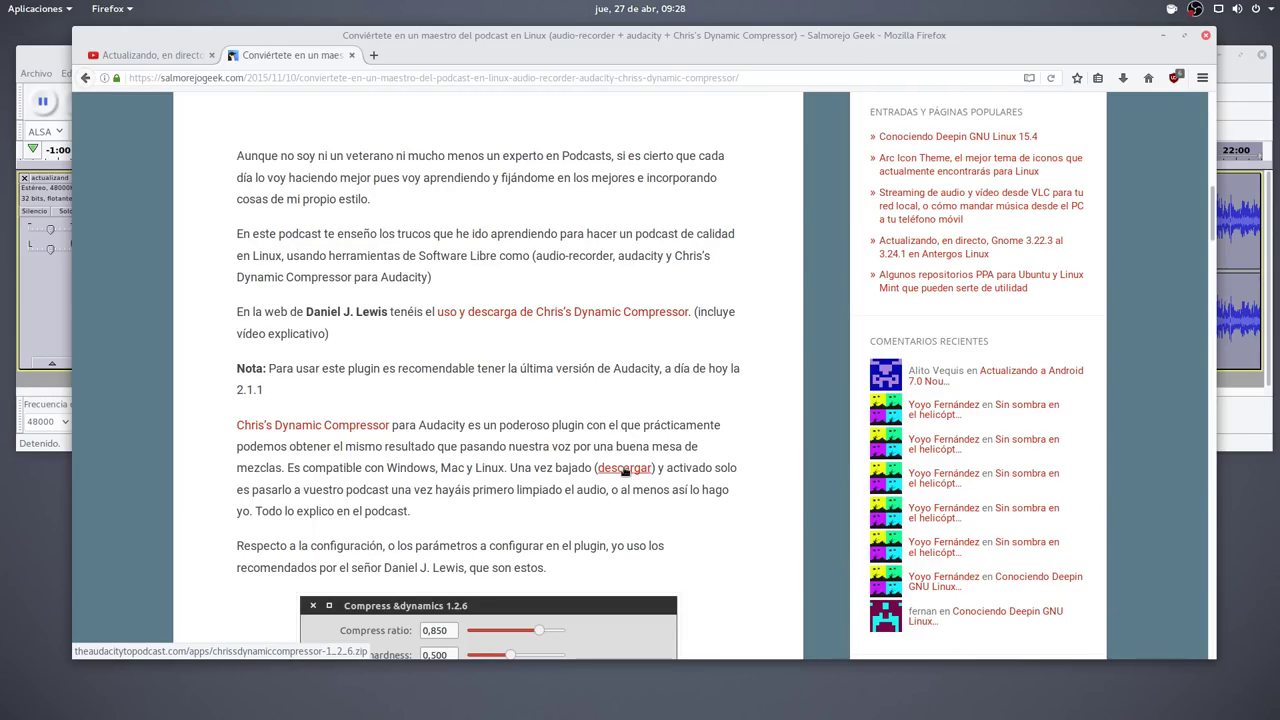
scroll(435, 330, "up", 3)
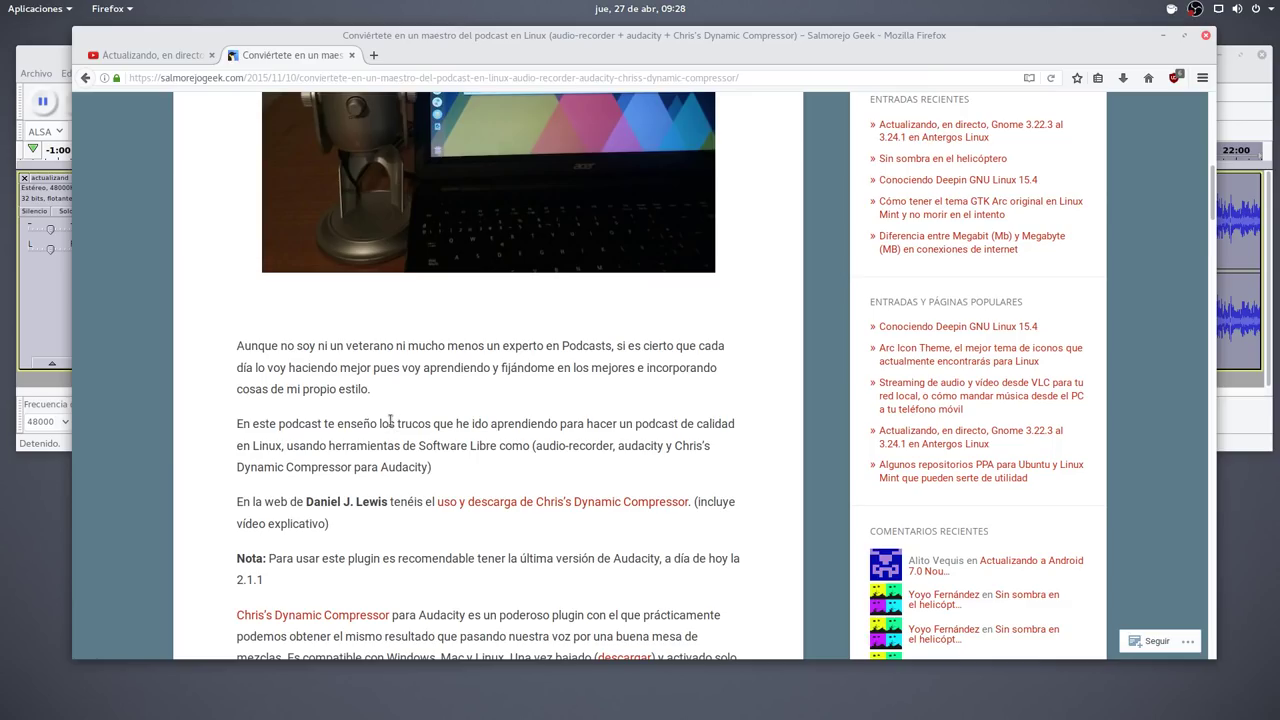
scroll(390, 420, "up", 3)
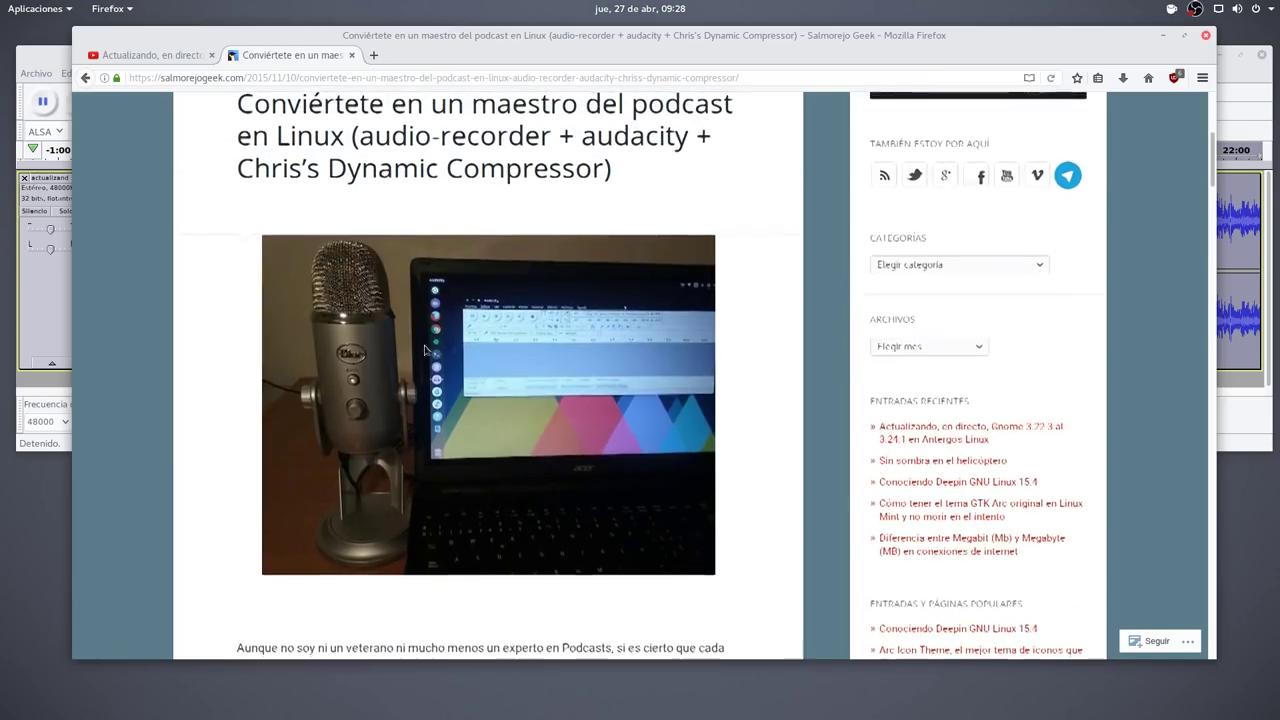
scroll(472, 508, "down", 5)
scroll(568, 468, "down", 3)
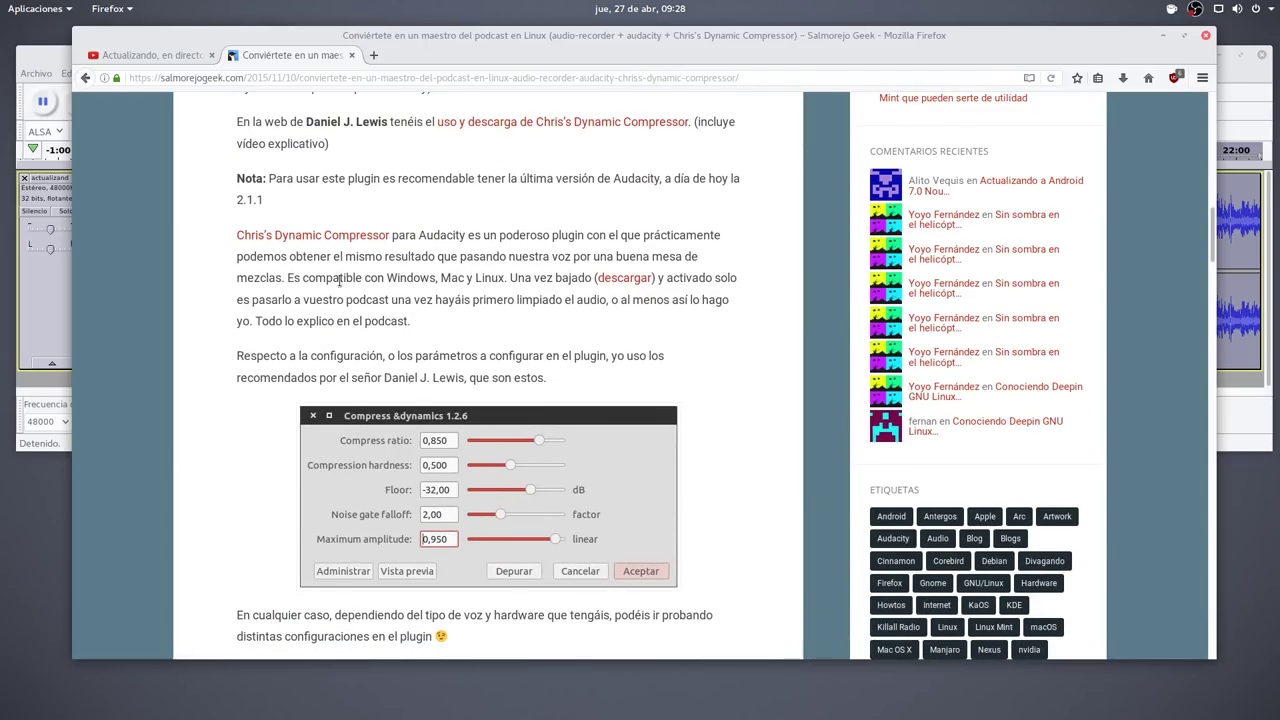
left_click(1162, 38)
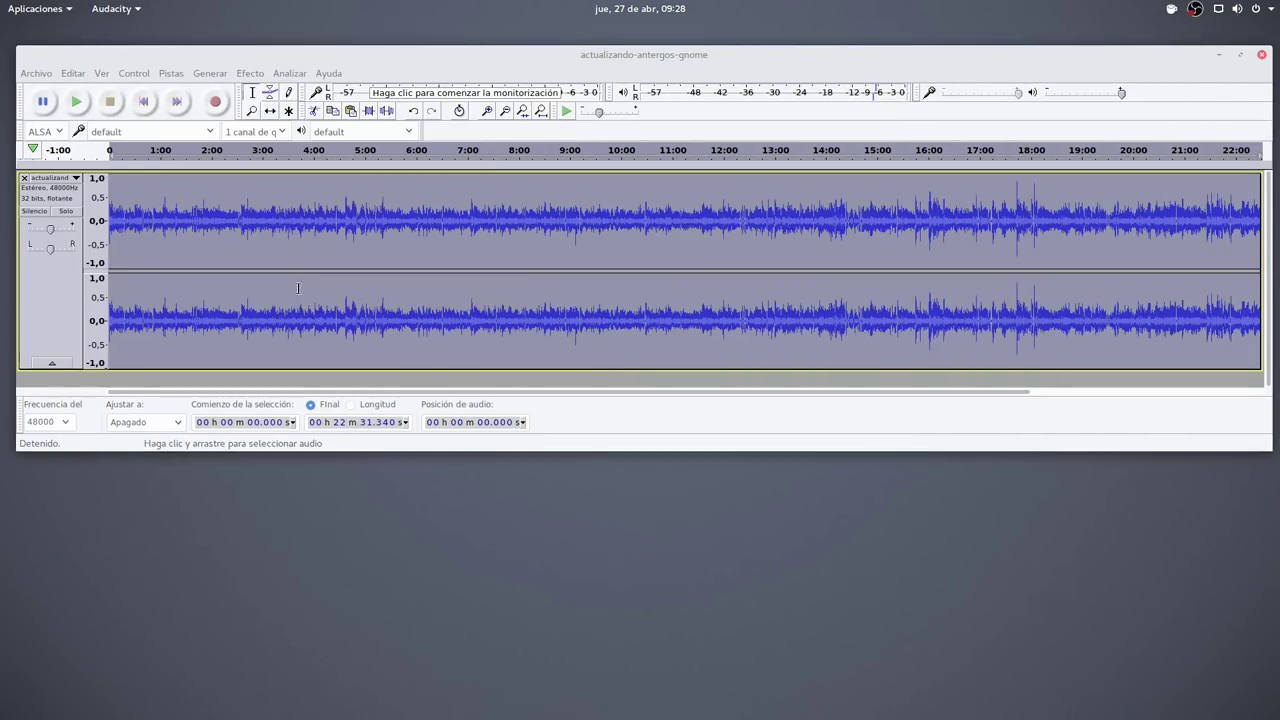
Apply Compress dynamics 1.2.6 with ratio 0,850, hardness 0,500, floor -32,00 dB, falloff 2,00 and maximum amplitude 0,950, and play the result.
left_click(248, 75)
mouse_move(343, 688)
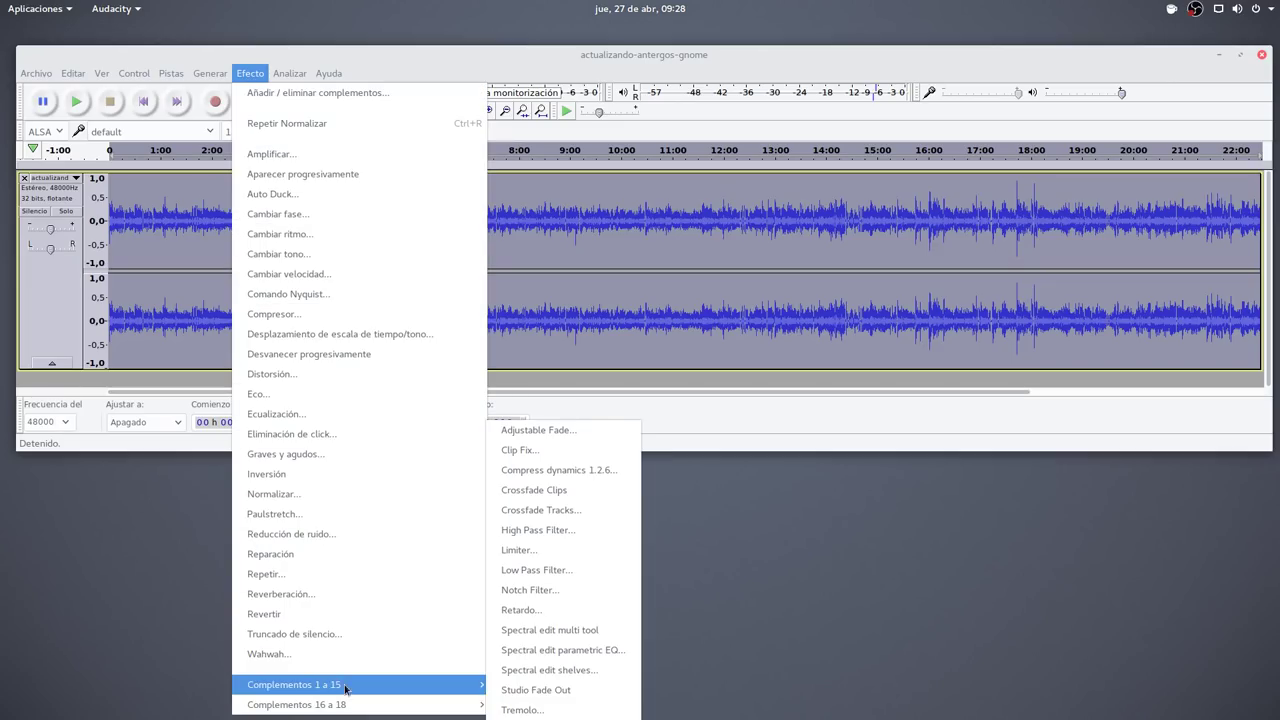
left_click(566, 470)
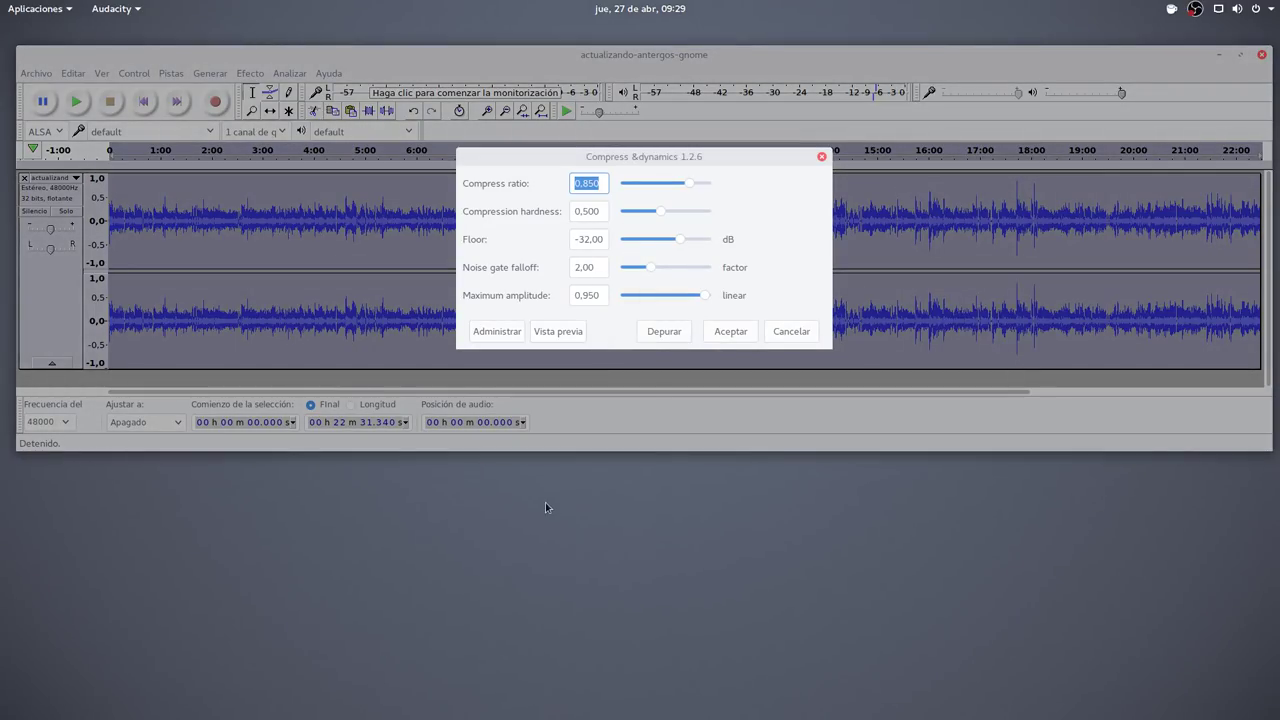
left_click(603, 184)
left_click(736, 333)
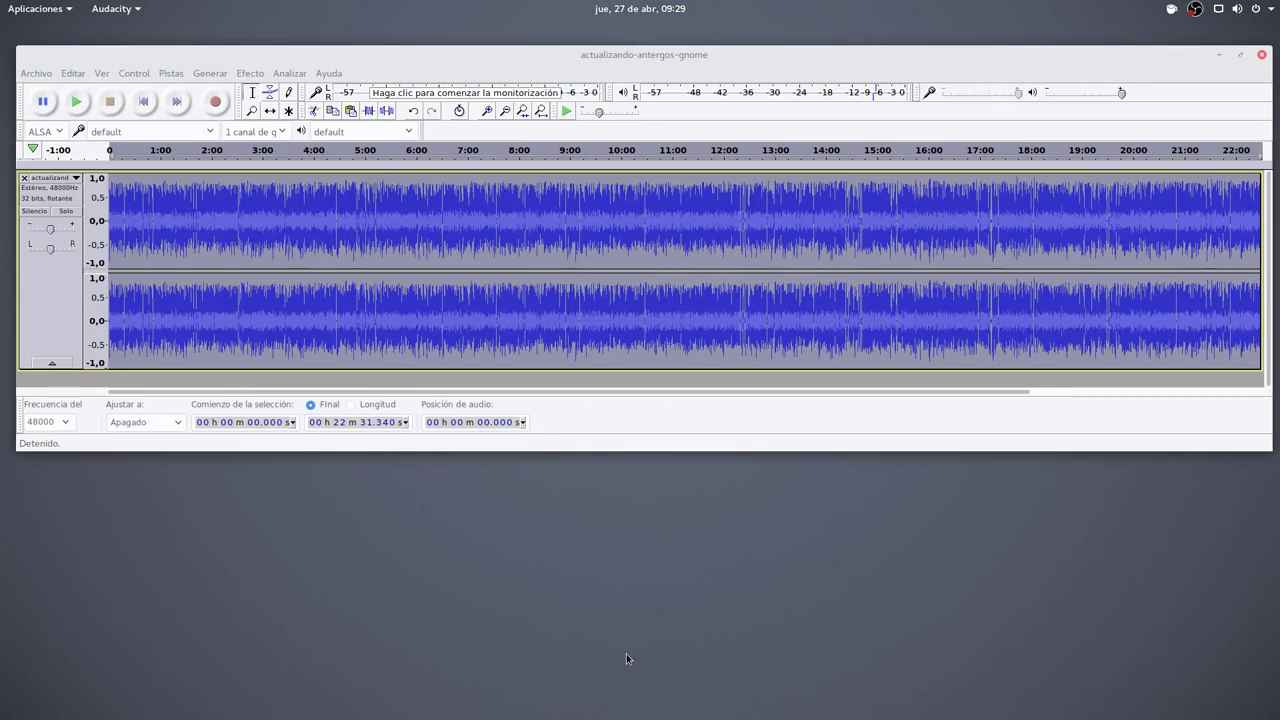
key("space")
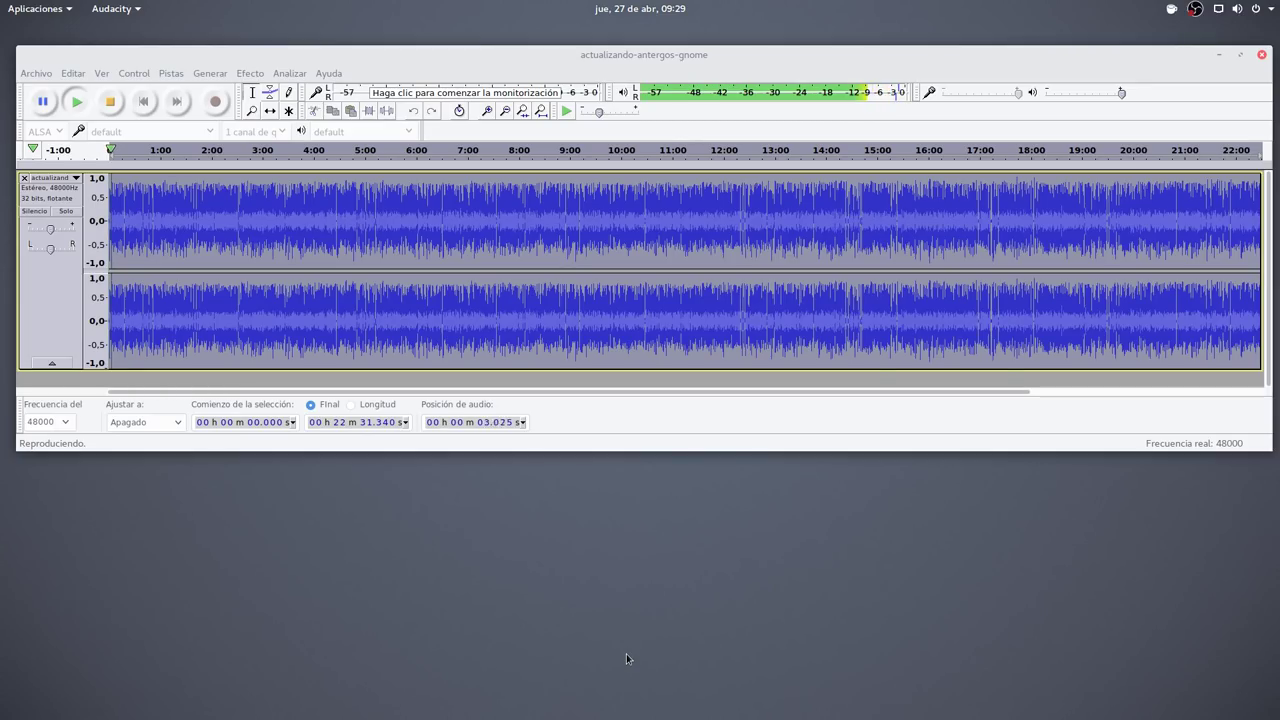
key("space")
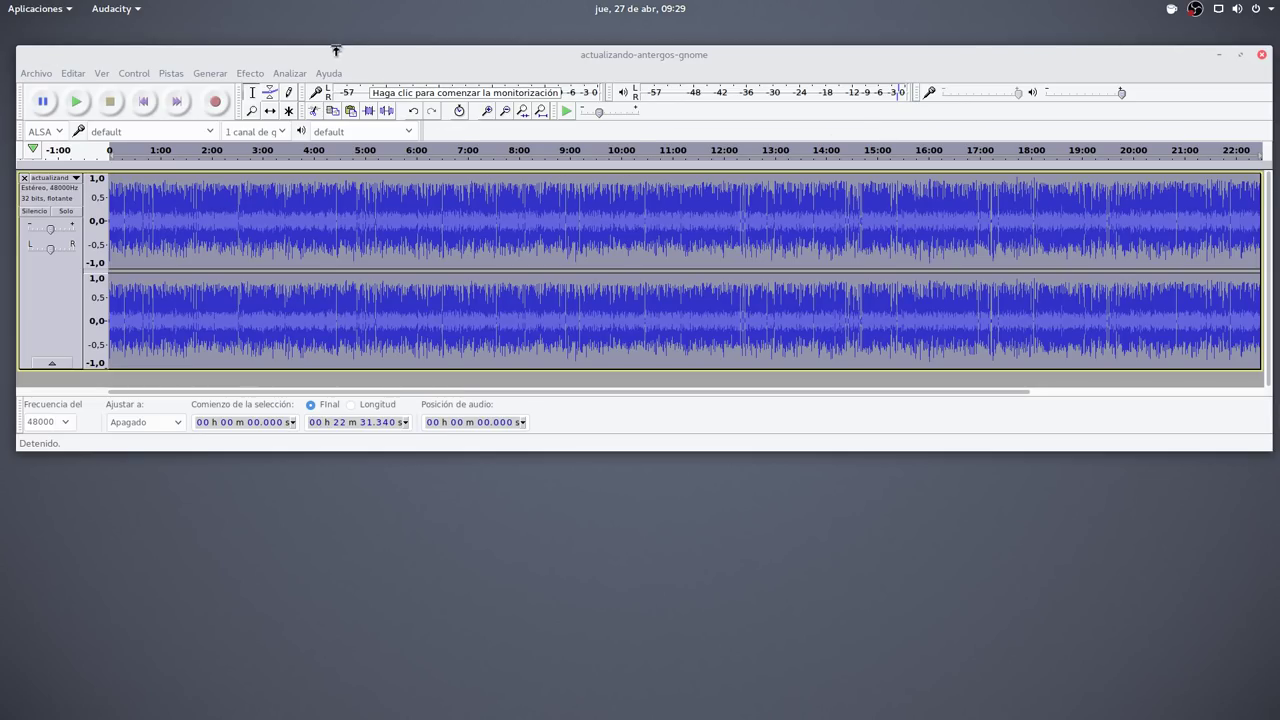
Review the Limiter effect's settings for the track and close its dialog without applying it.
left_click(252, 73)
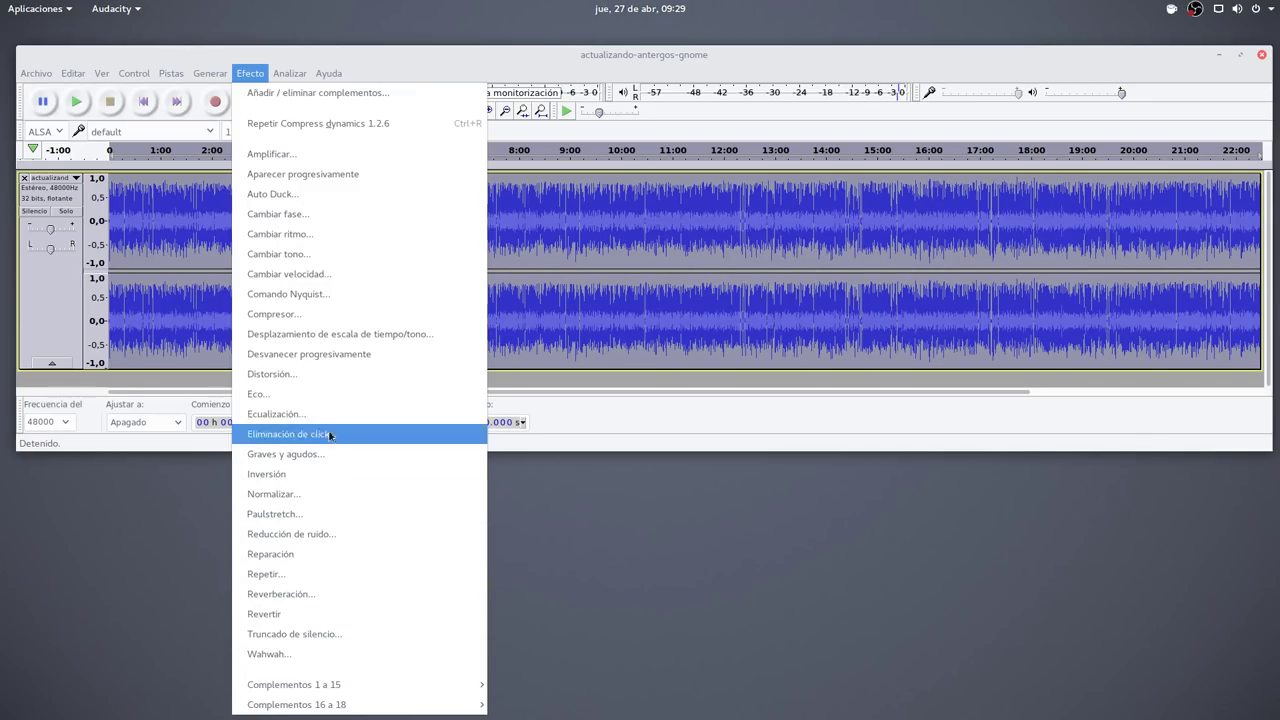
mouse_move(343, 687)
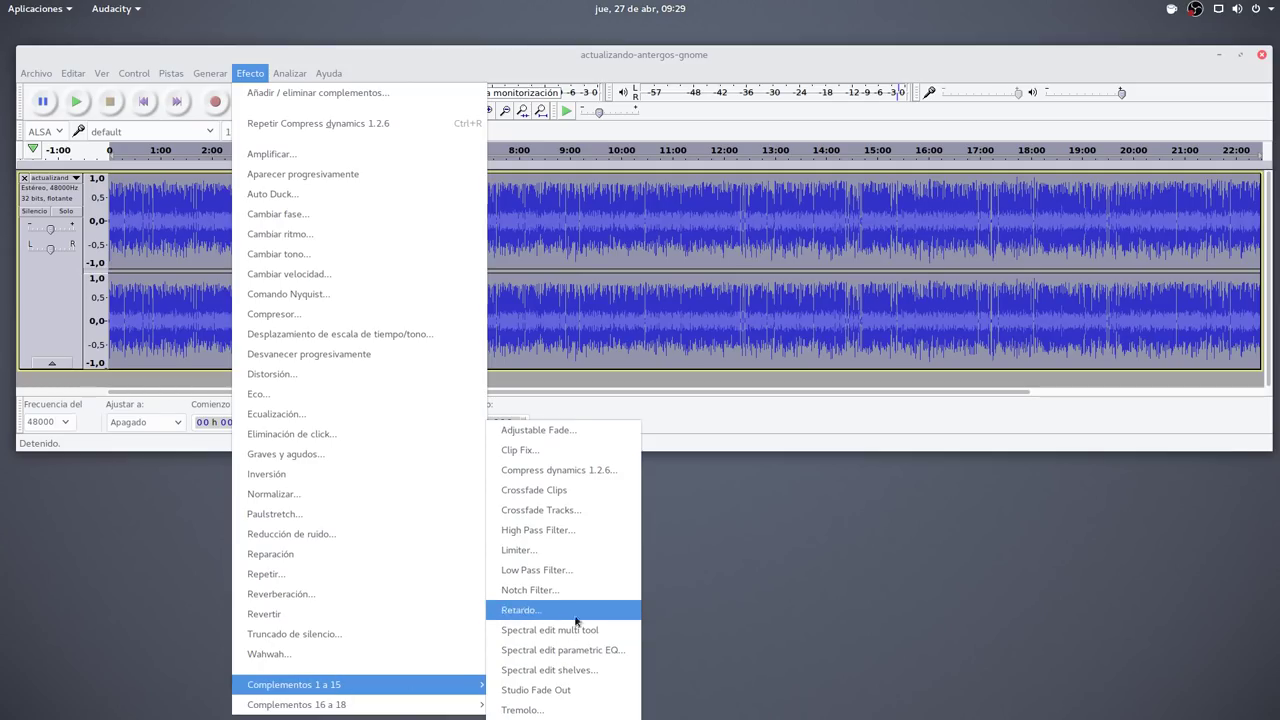
left_click(562, 550)
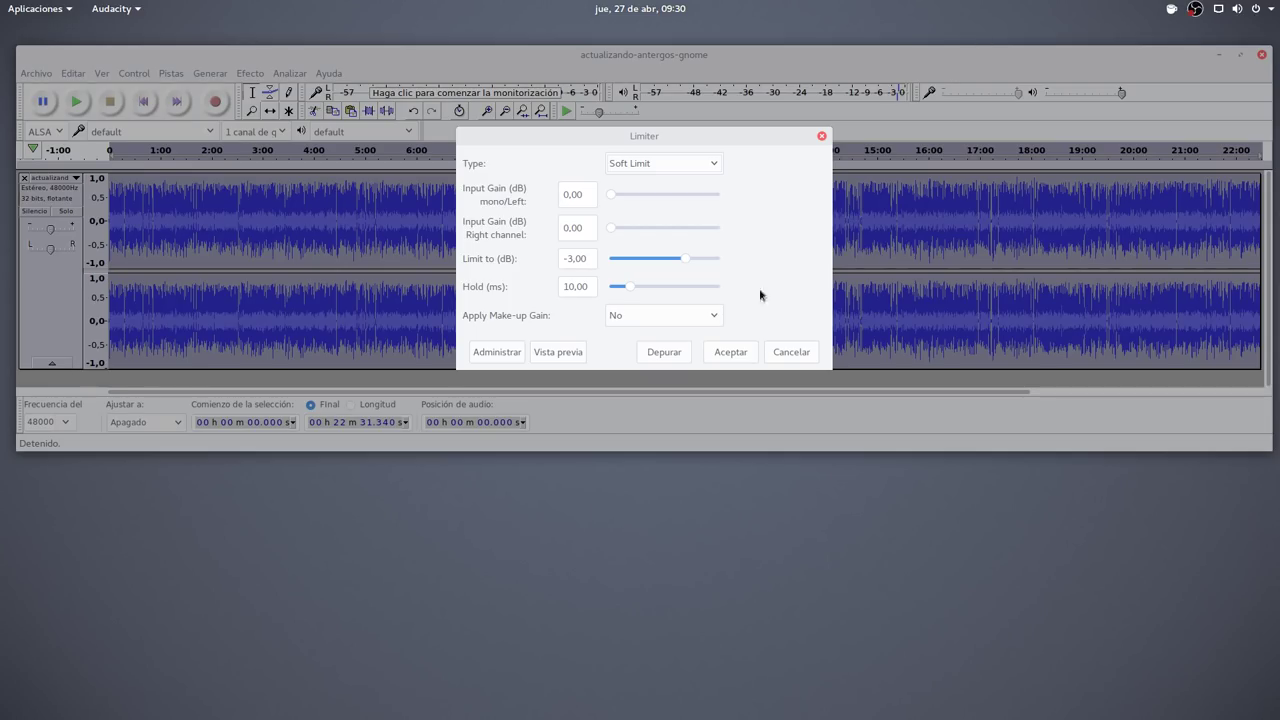
left_click(796, 353)
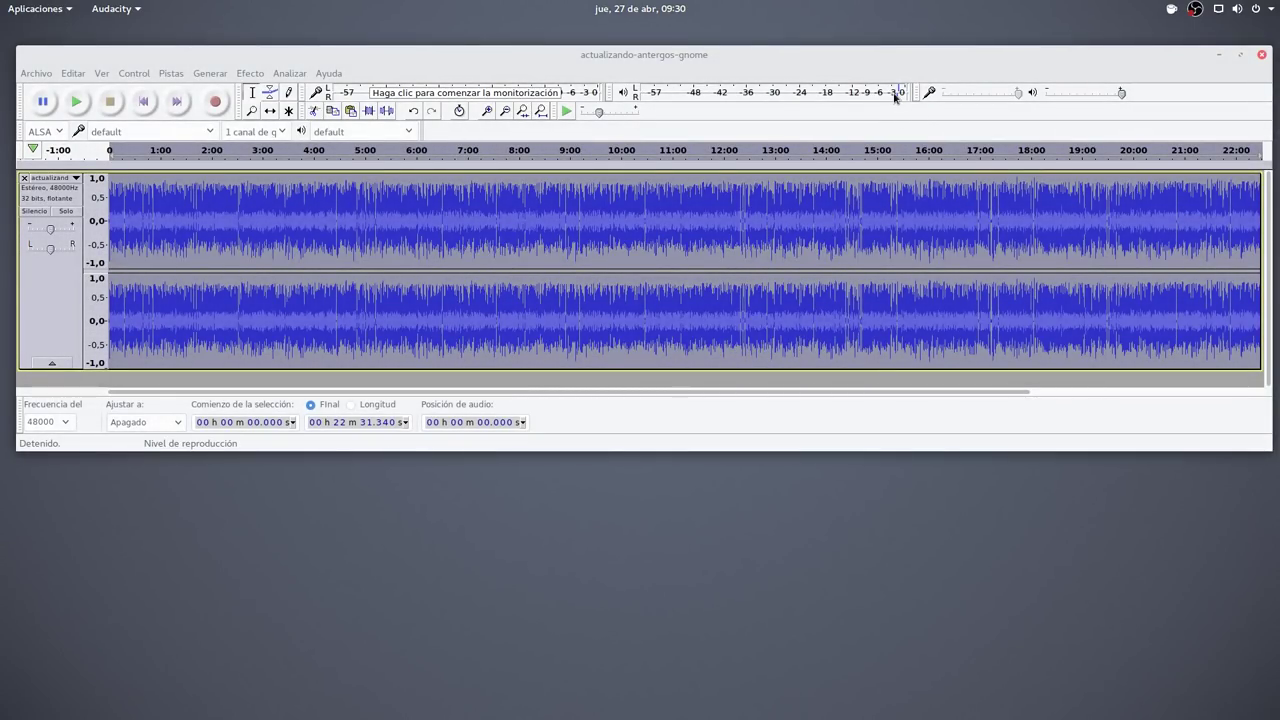
Play the compressed track from just past the 9:30 mark and stop the playback.
left_click(600, 150)
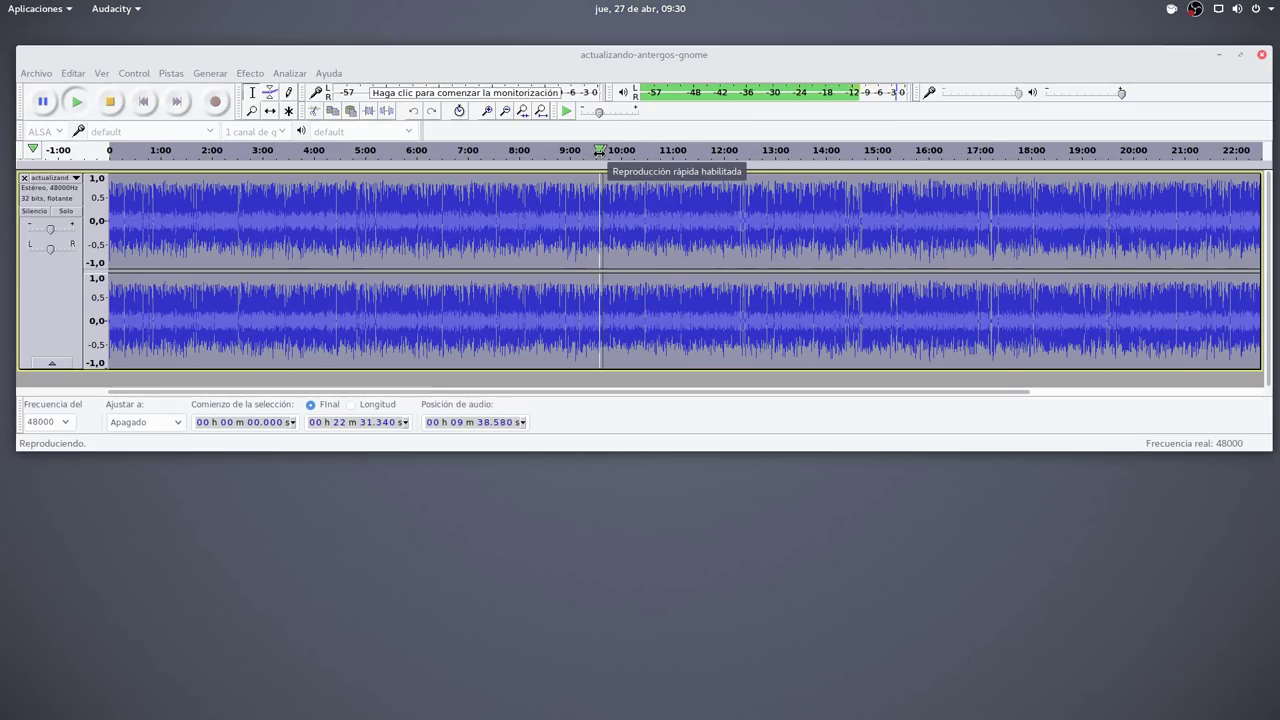
left_click(598, 151)
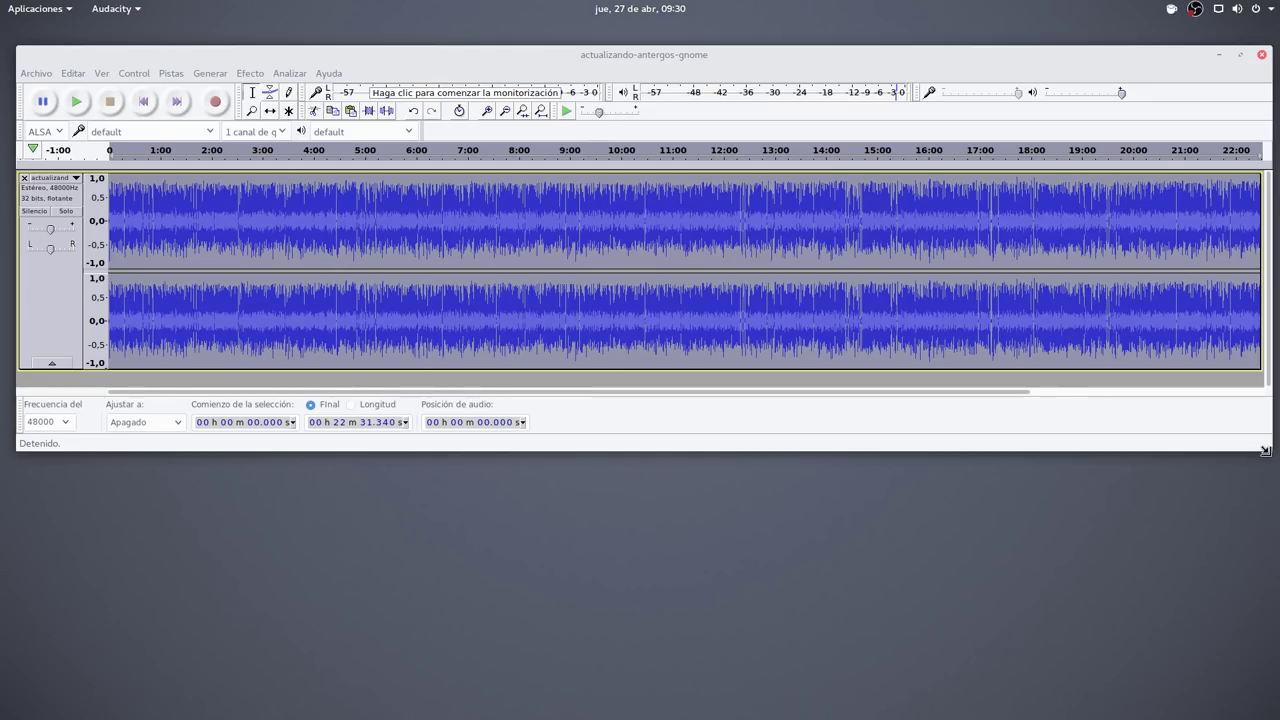
Enlarge the window, reduce the voice track's height and zoom in on the beginning of its waveform.
left_click_drag(1270, 455, 1270, 500)
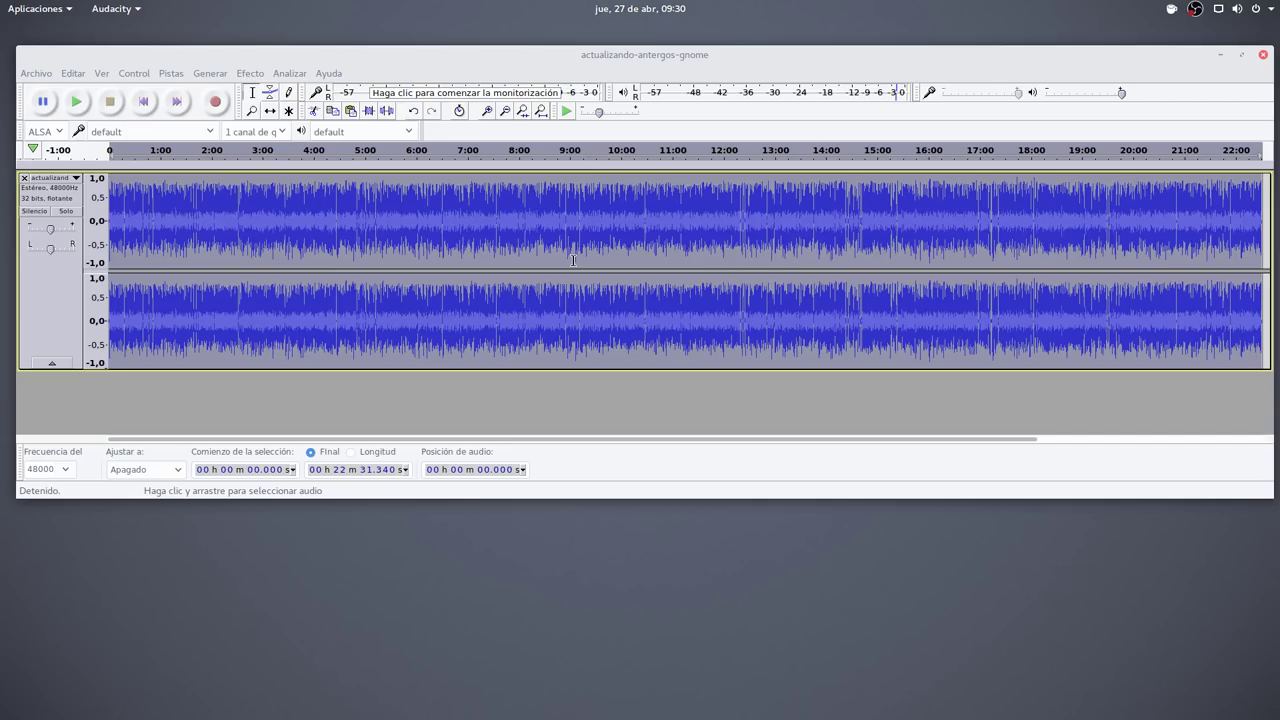
left_click_drag(487, 369, 500, 273)
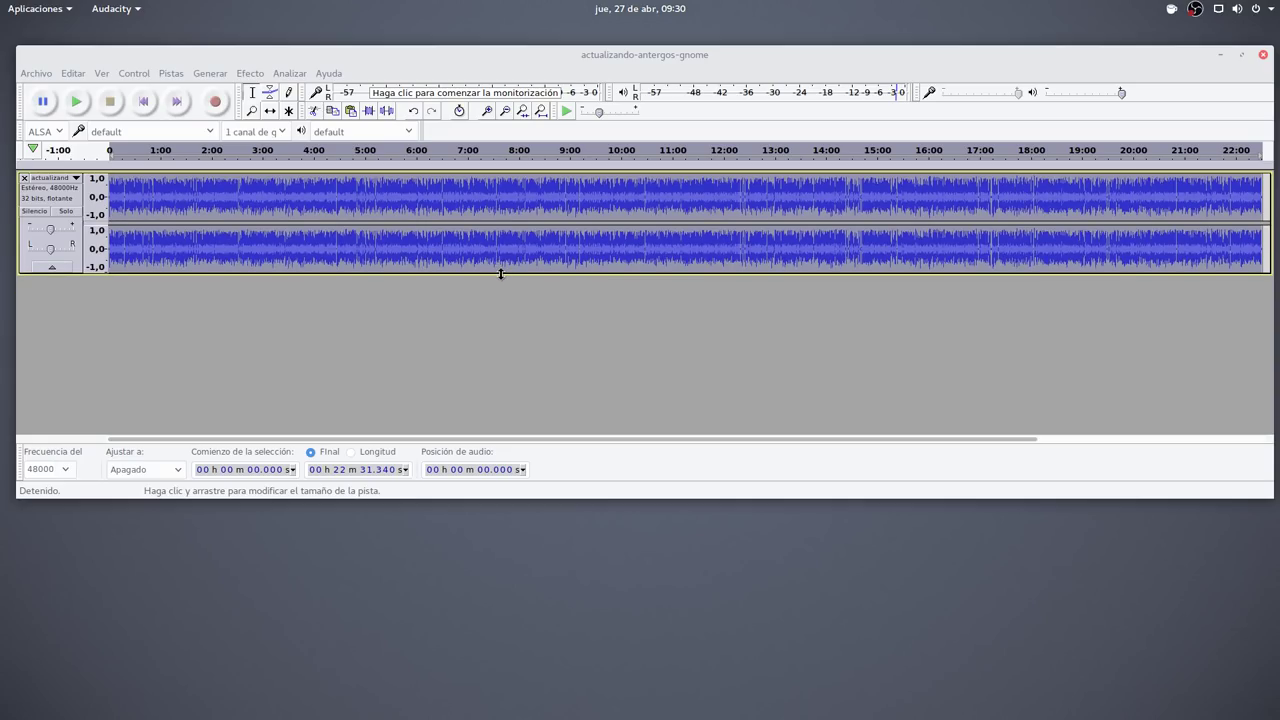
left_click(488, 112)
left_click(488, 112)
left_click(488, 112)
left_click(488, 112)
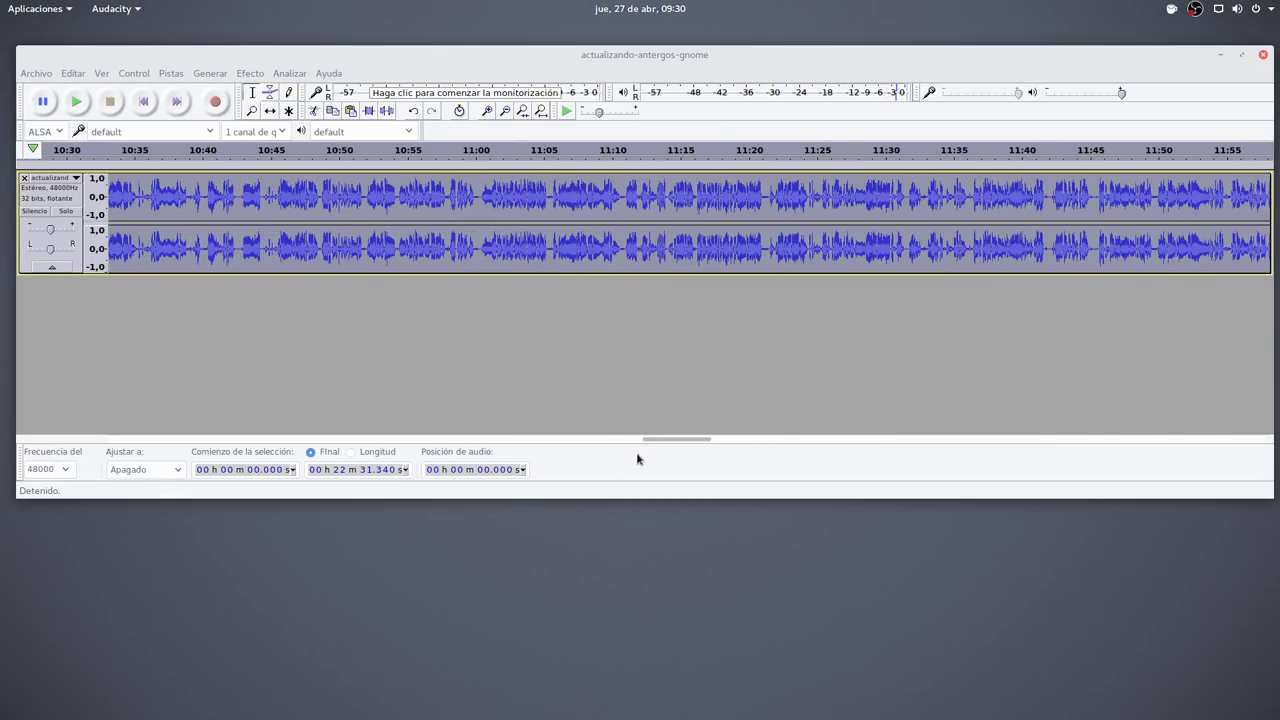
left_click_drag(663, 438, 60, 437)
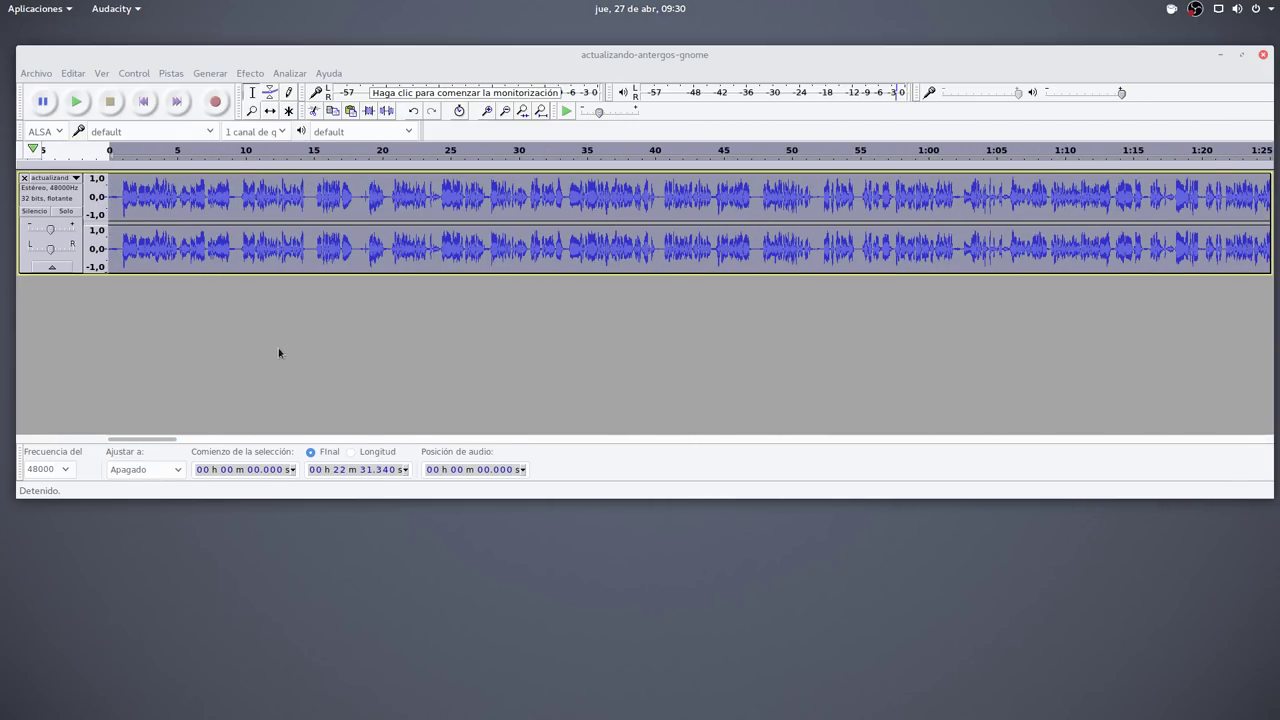
Switch to the file manager, open the Hits - 1960-69 folder inside the 40 Years of Hits album in Música, and move its window clear of Audacity.
key("super")
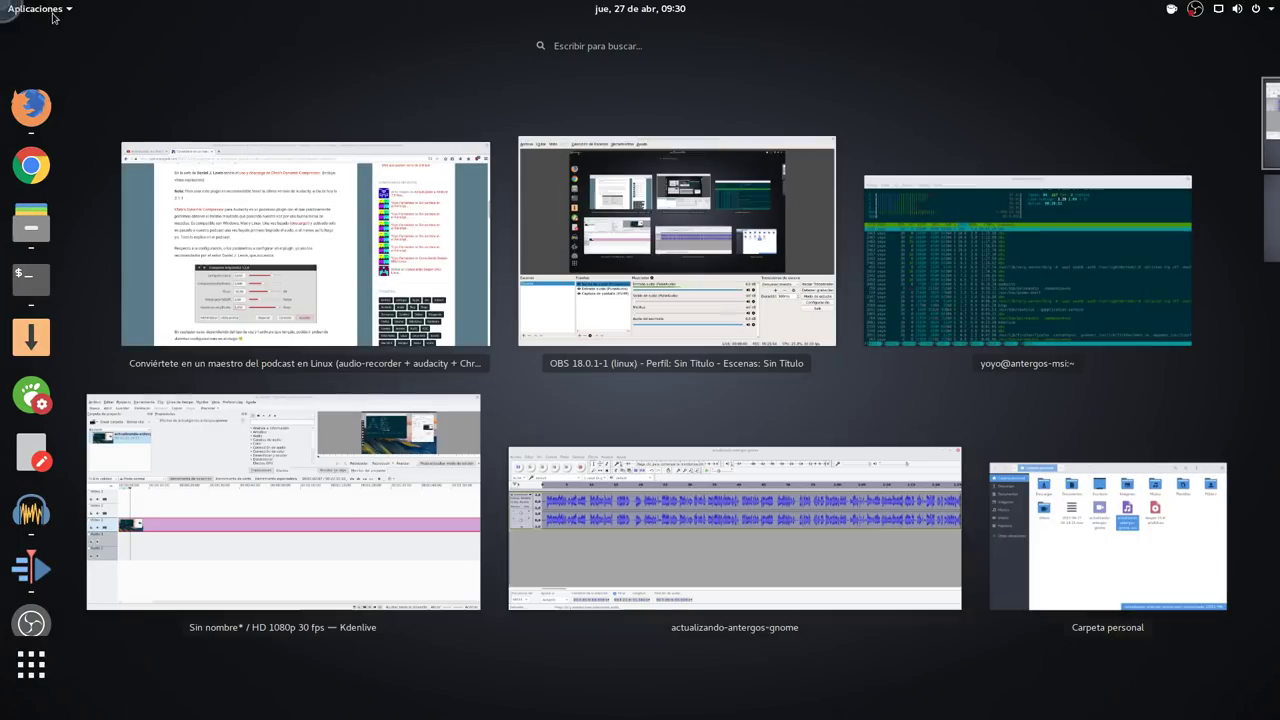
left_click(1108, 535)
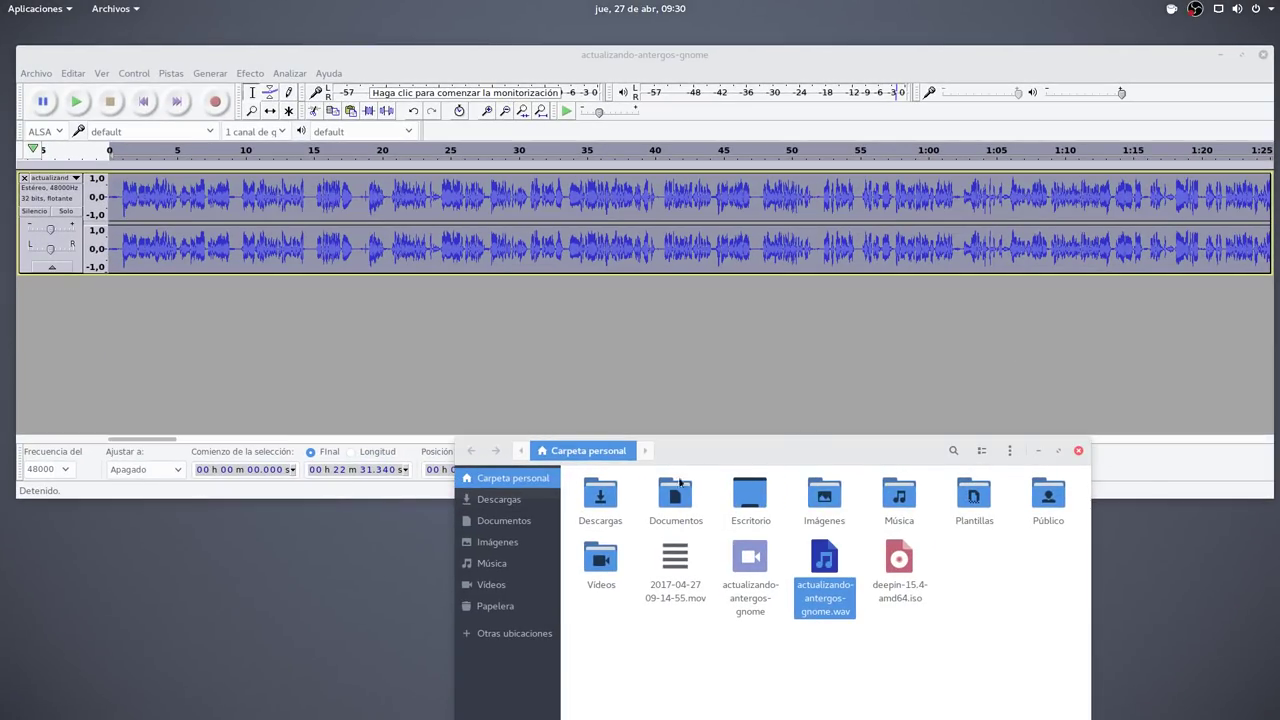
left_click(697, 318)
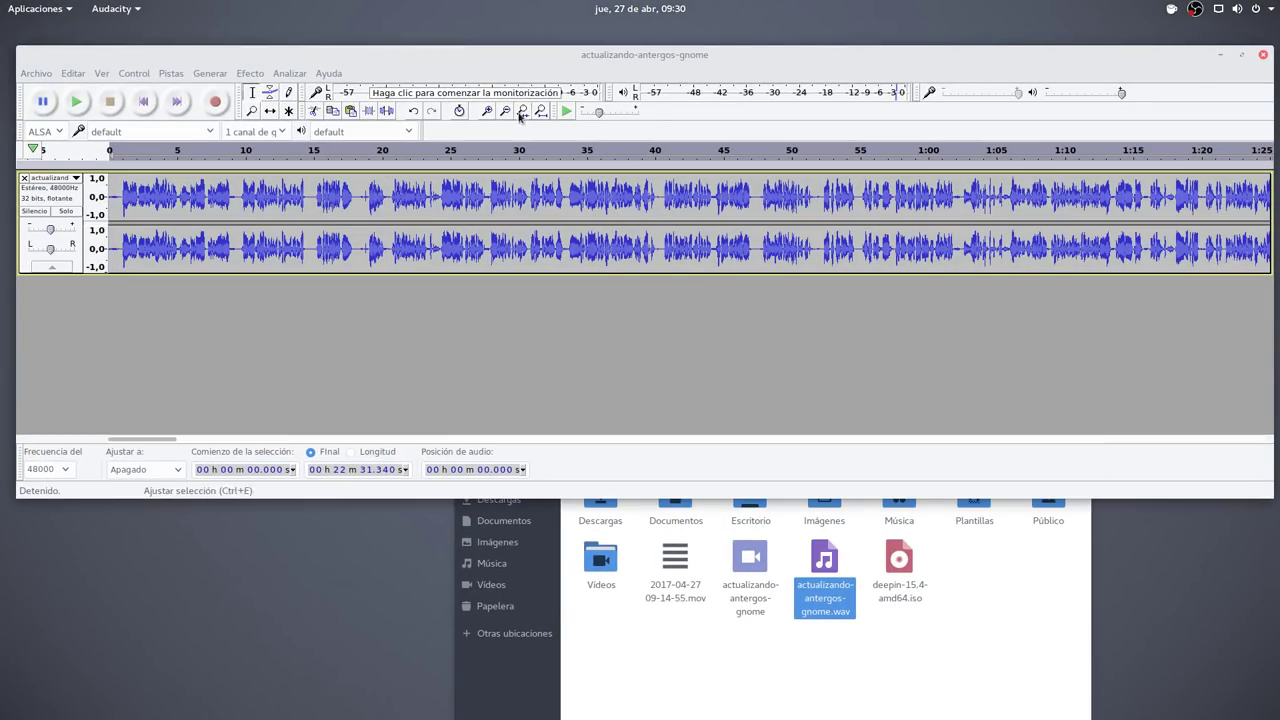
left_click(488, 112)
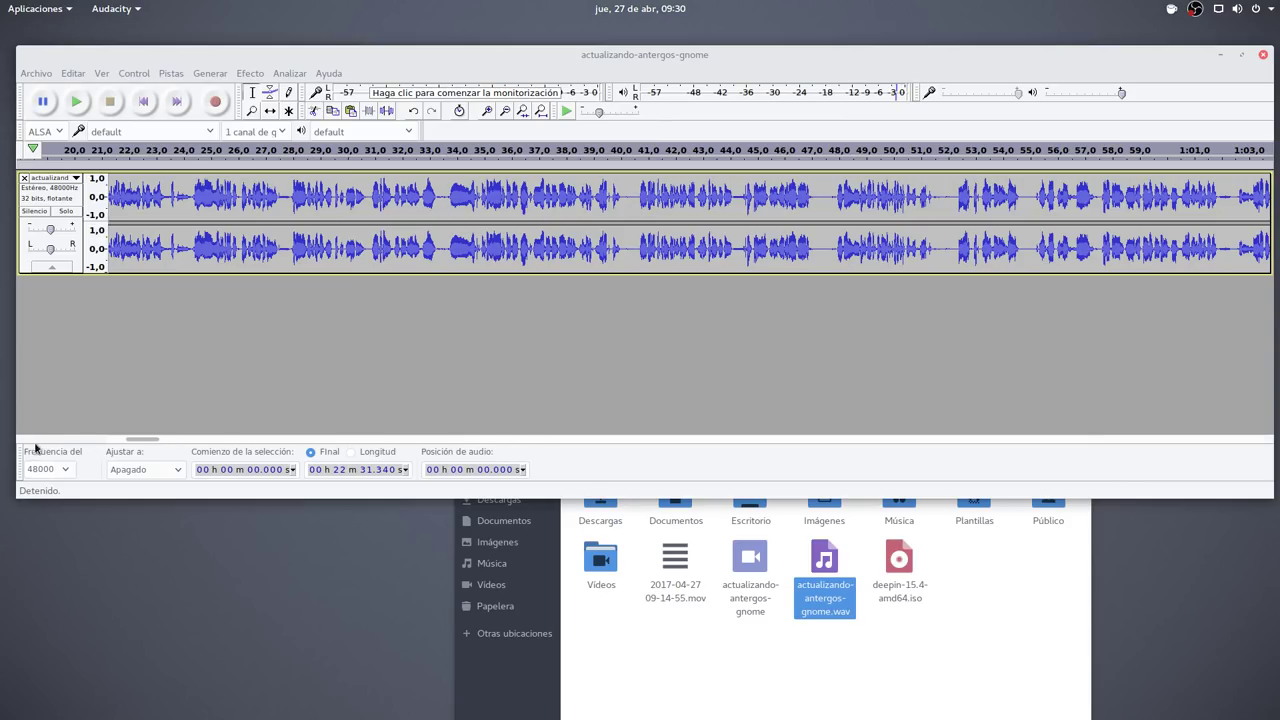
mouse_move(148, 440)
left_mouse_down()
mouse_move(1245, 440)
mouse_move(124, 440)
left_mouse_up()
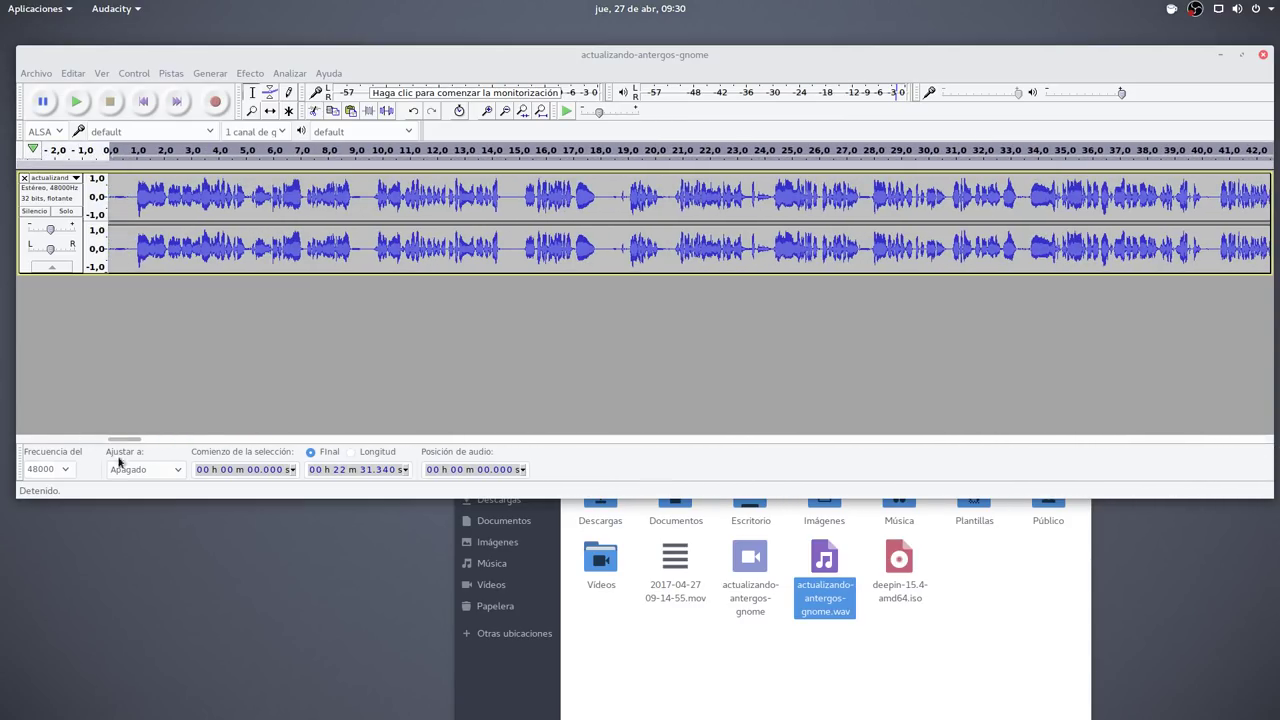
left_click(649, 624)
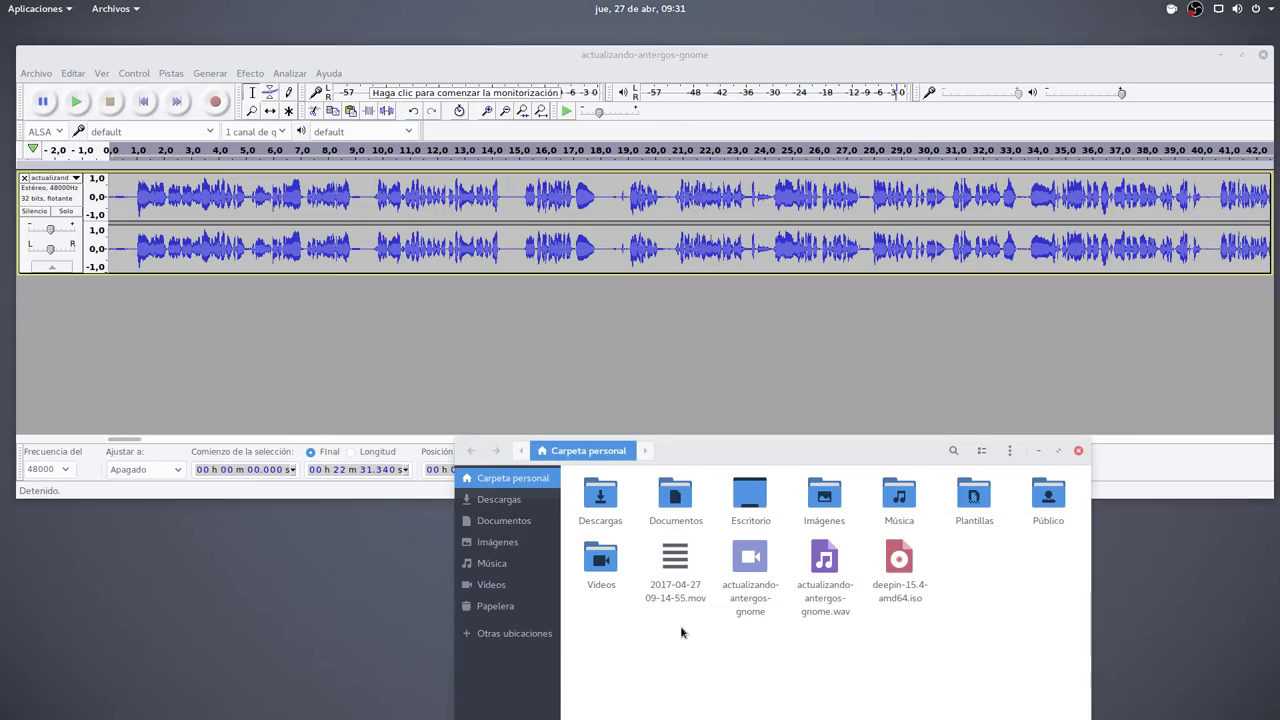
double_click(900, 495)
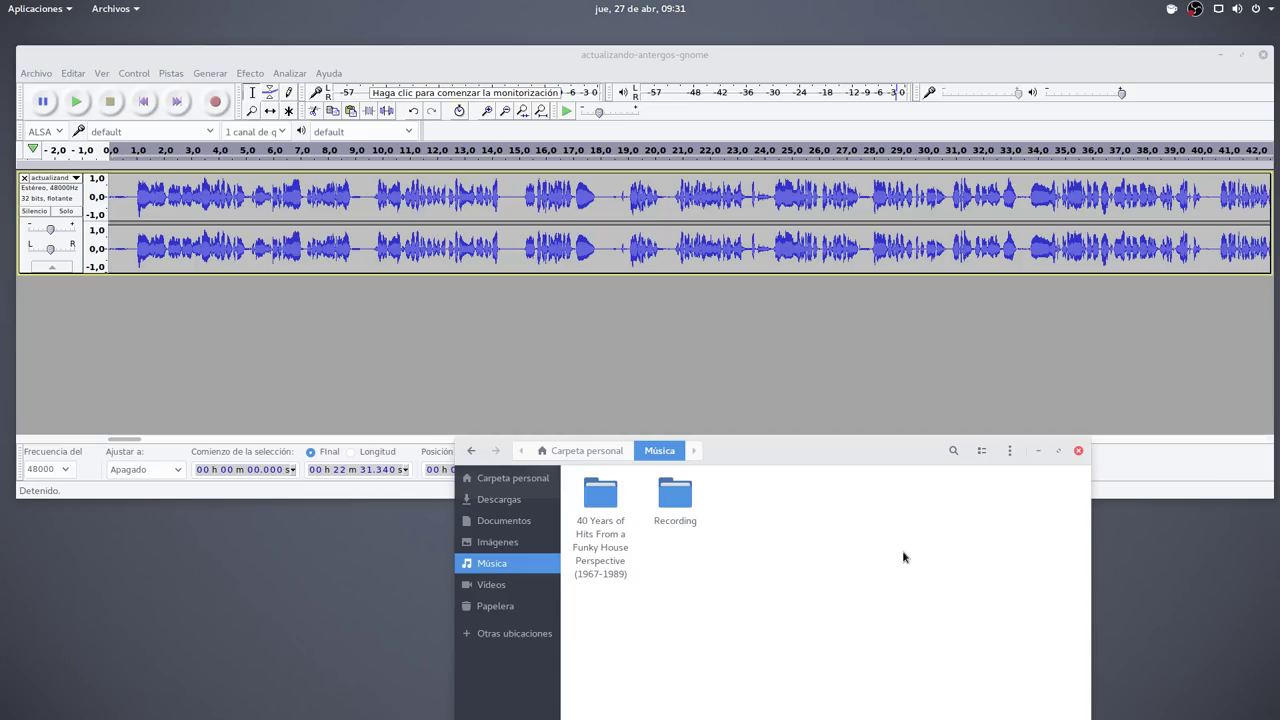
double_click(602, 500)
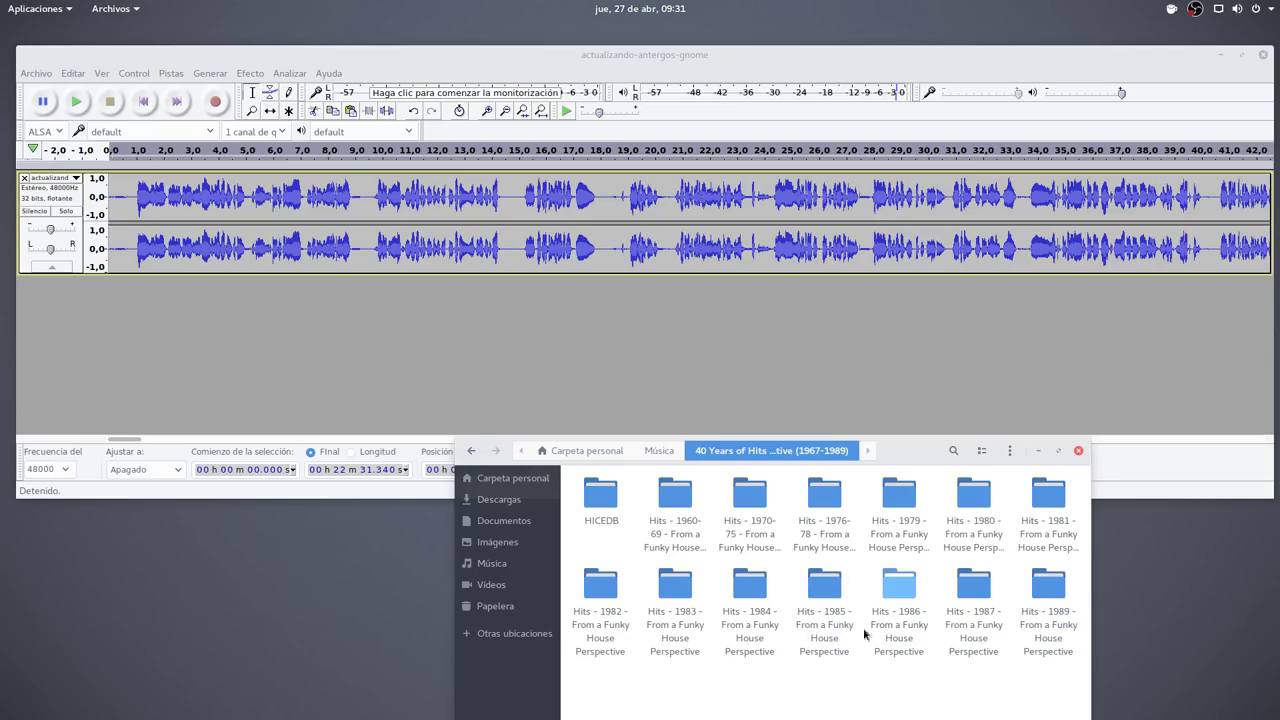
double_click(676, 500)
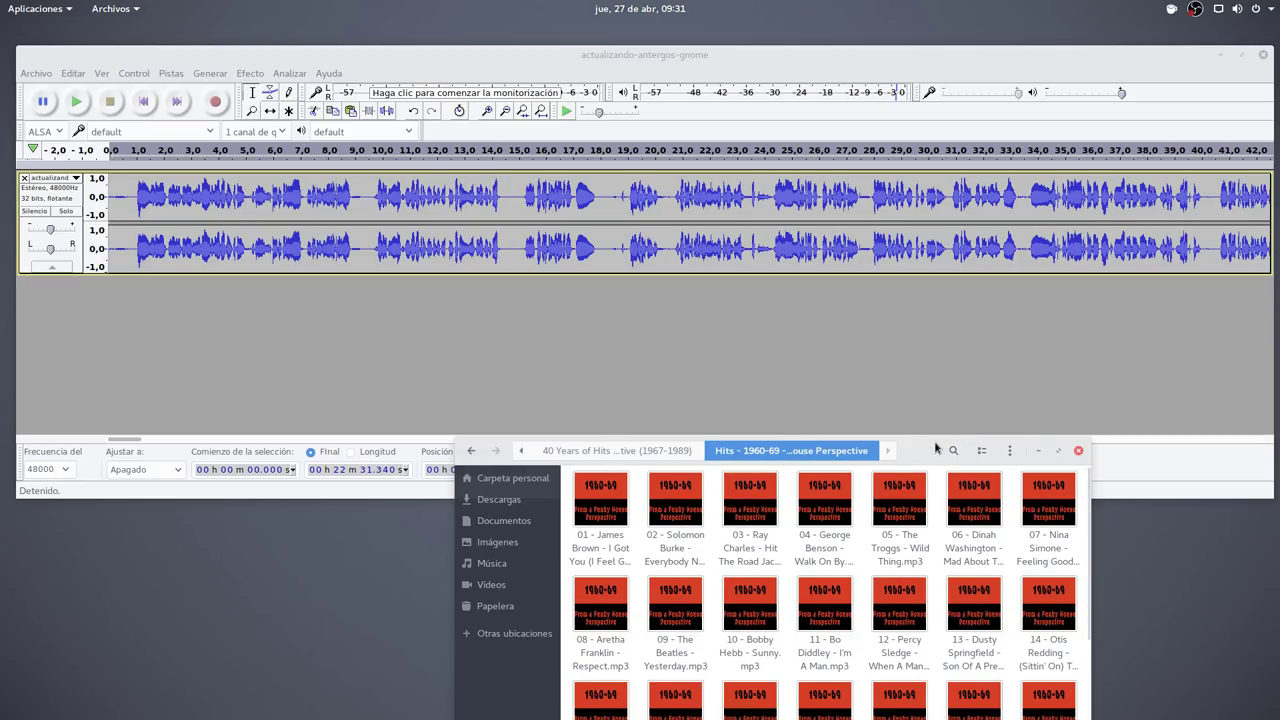
left_click_drag(924, 445, 980, 557)
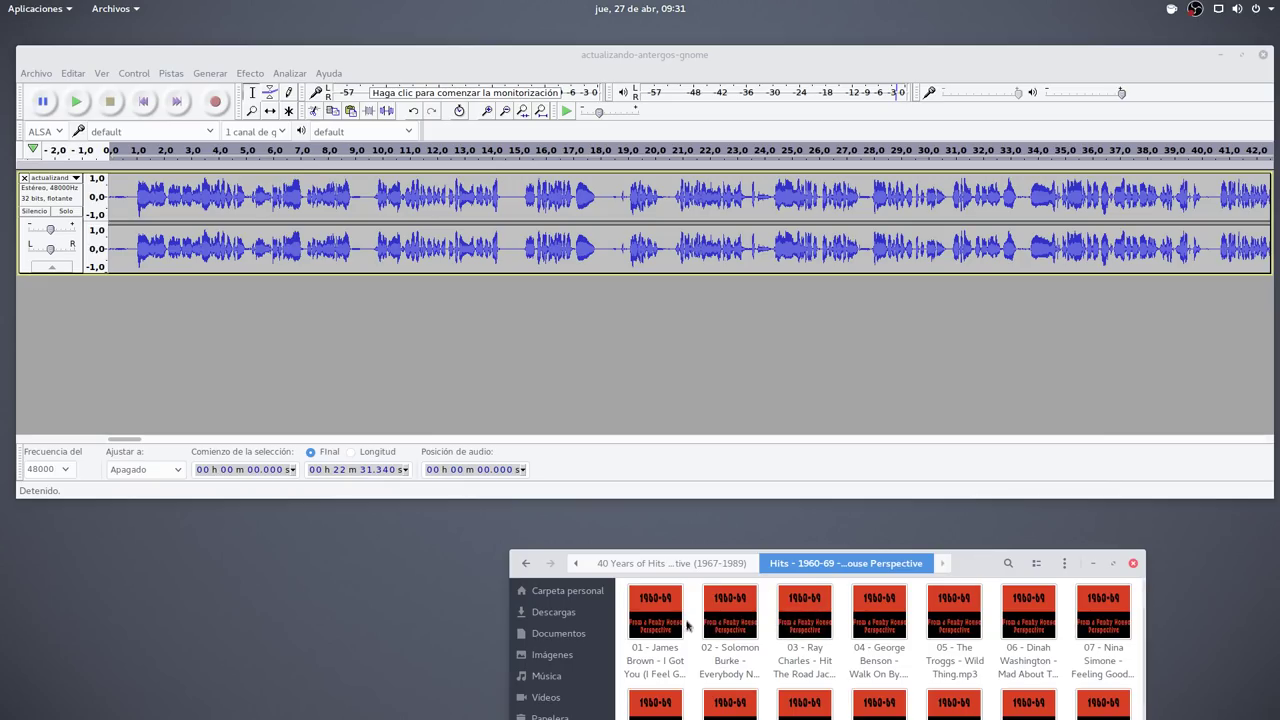
Import the James Brown song 01 as a new track below the voice, select its full length from the start and zoom to the selection.
left_click_drag(671, 622, 257, 337)
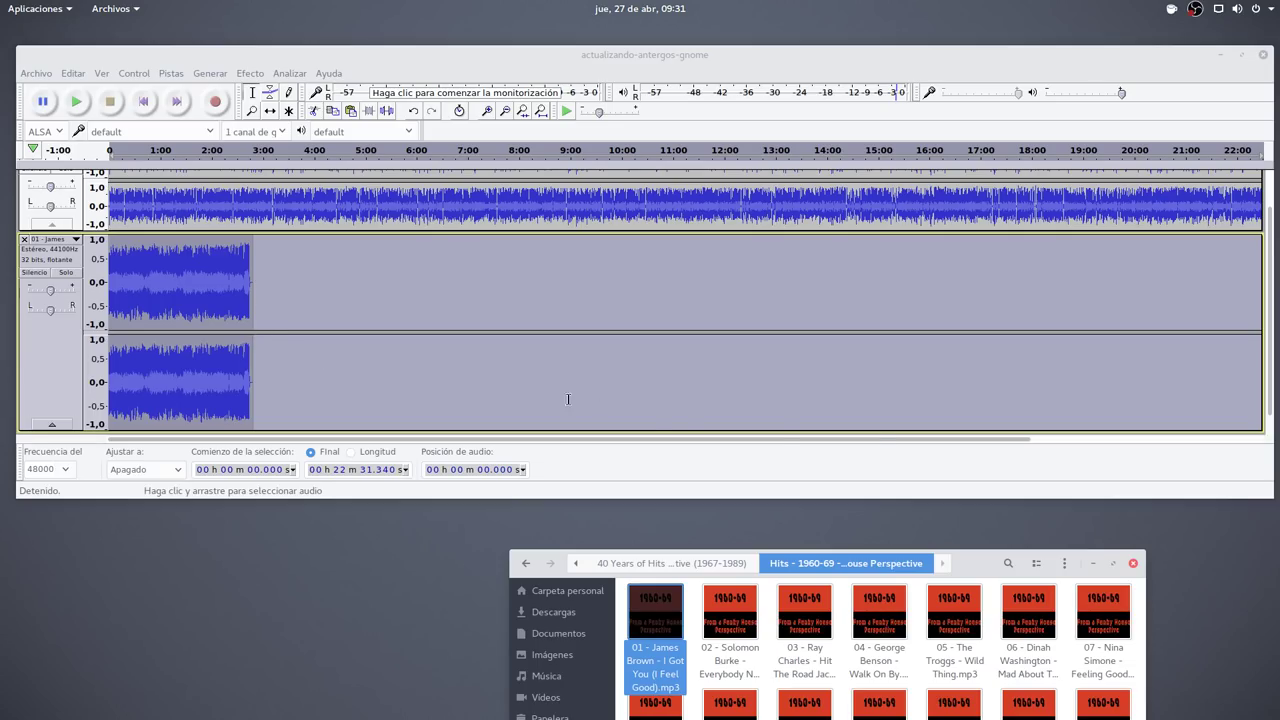
left_click_drag(1270, 499, 1273, 595)
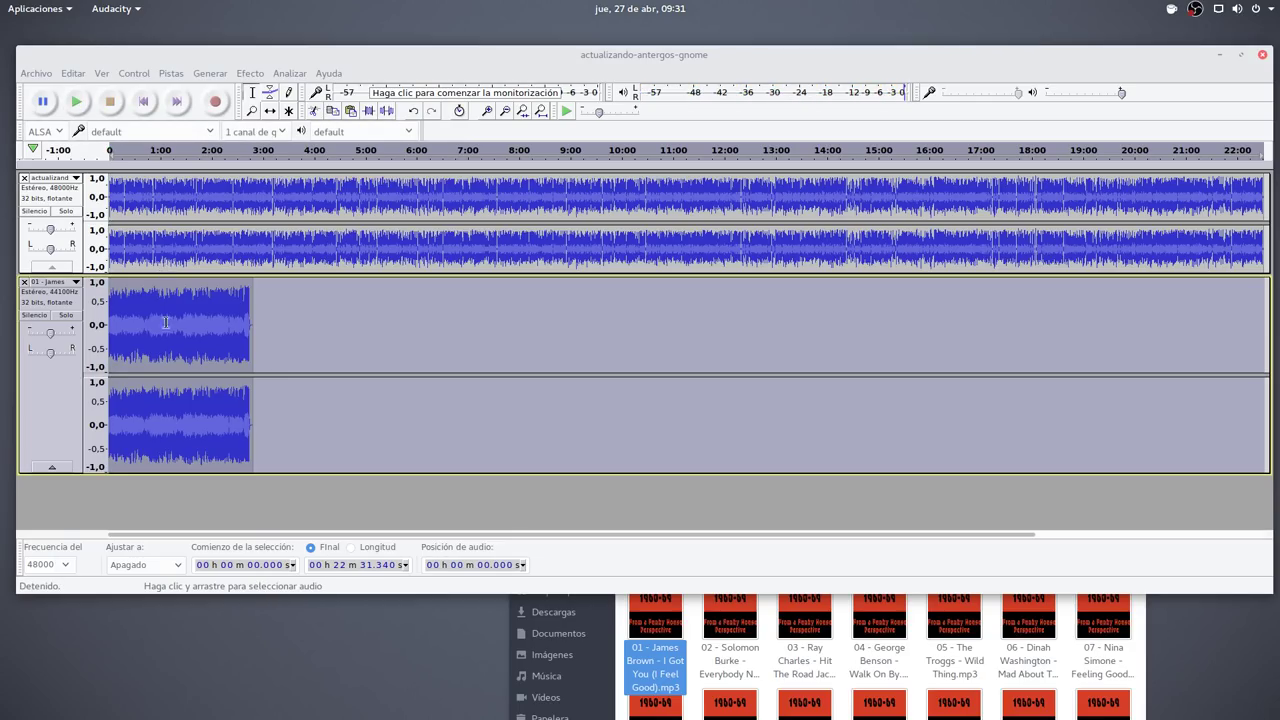
left_click_drag(264, 349, 97, 331)
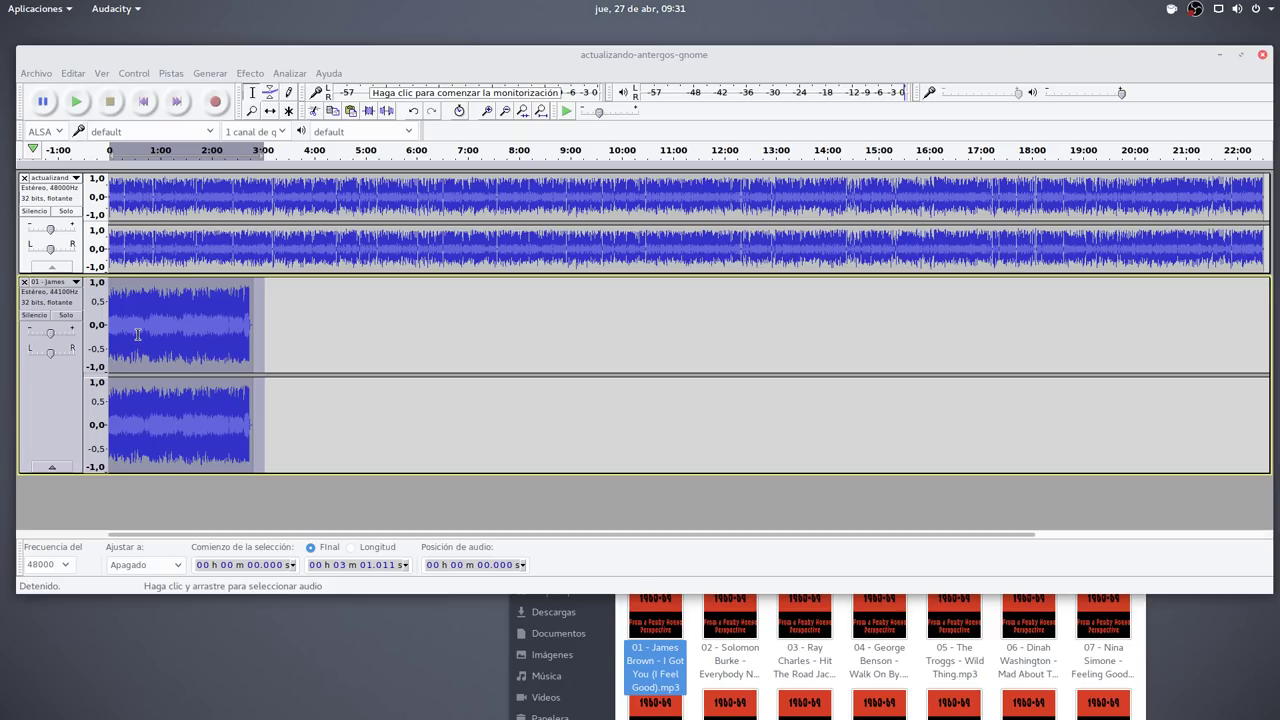
left_click(524, 115)
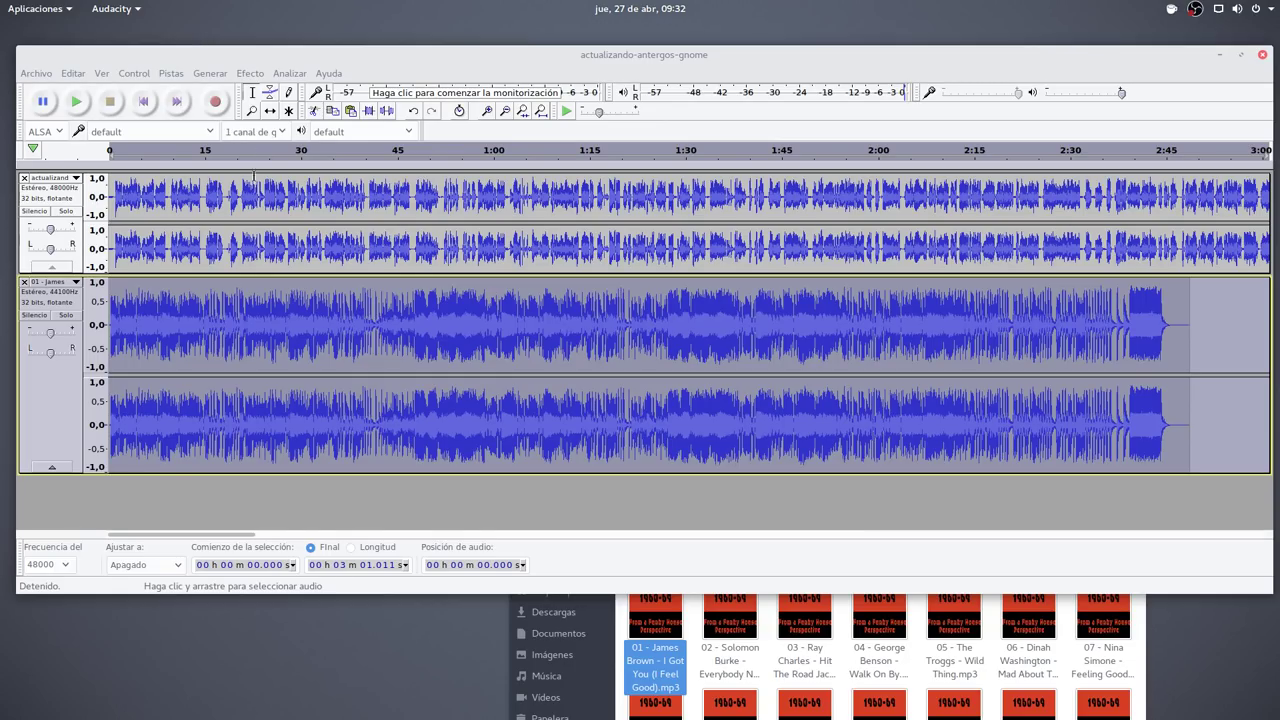
Use the Envelope tool to lower the James Brown track, fade it to a quiet background level after the opening seconds, and play the mix.
left_click(271, 96)
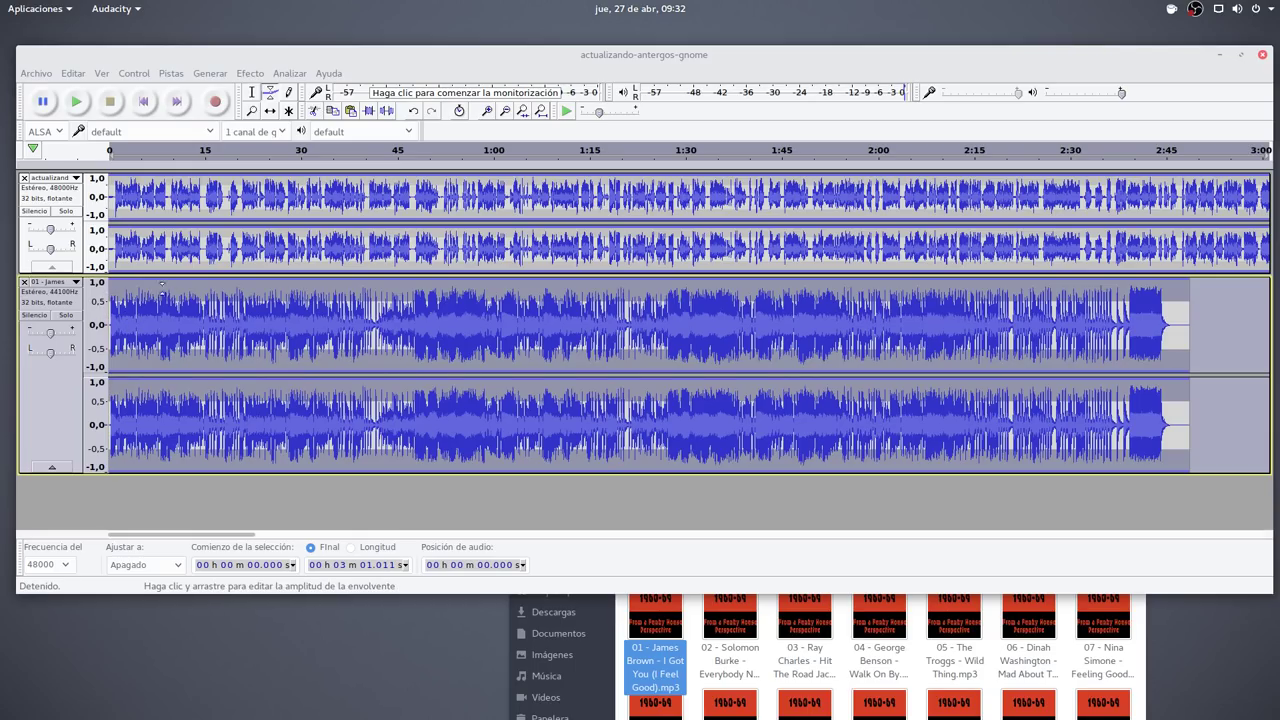
mouse_move(125, 295)
left_mouse_down()
mouse_move(125, 327)
mouse_move(125, 302)
left_mouse_up()
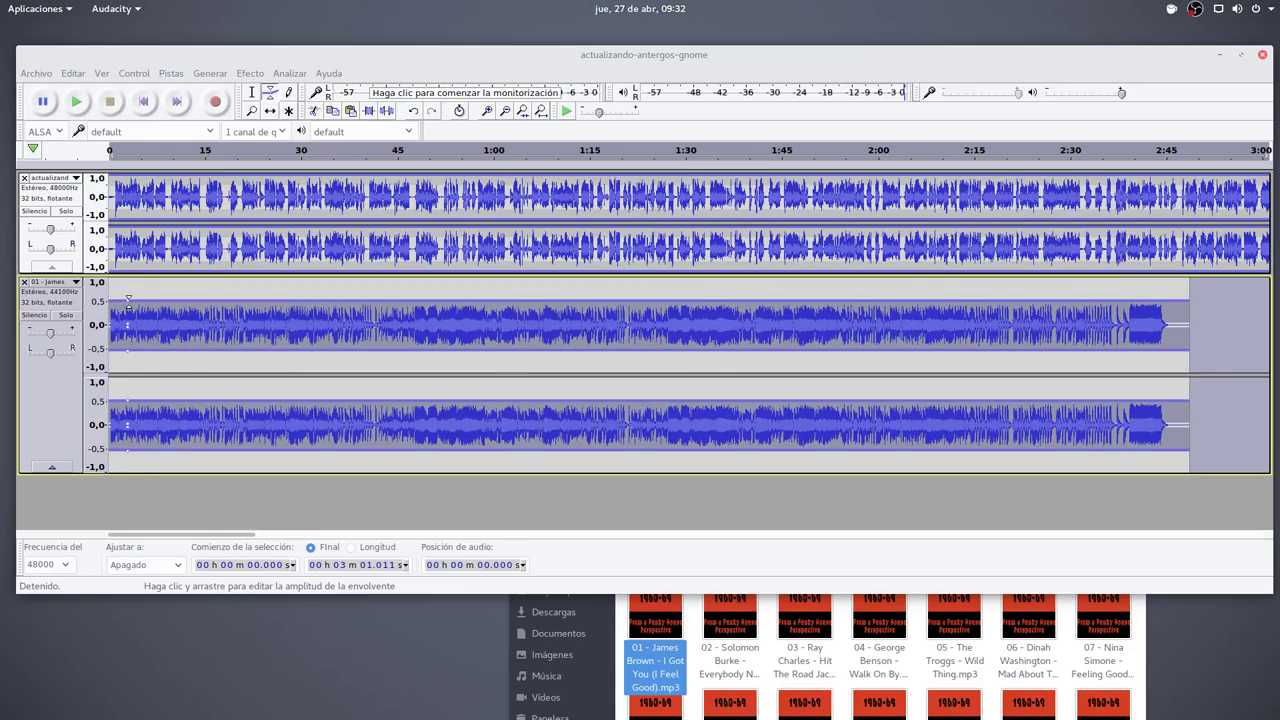
left_click(128, 299)
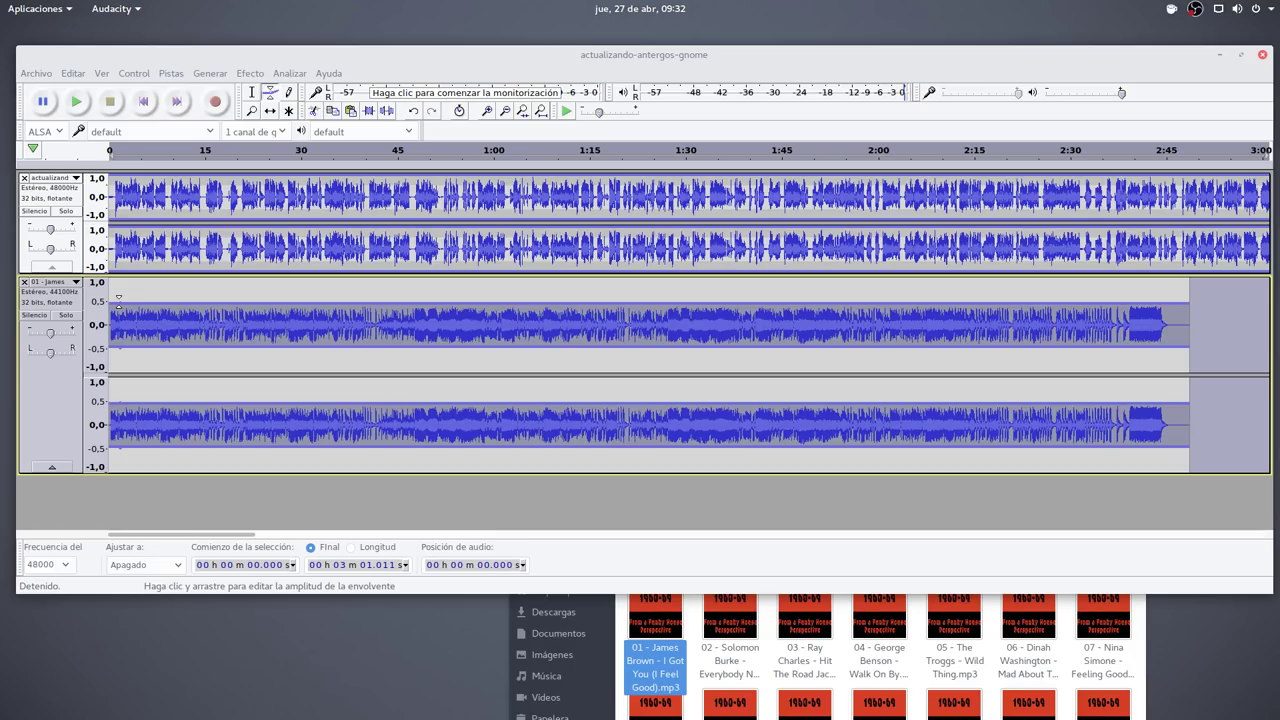
left_click_drag(150, 301, 123, 313)
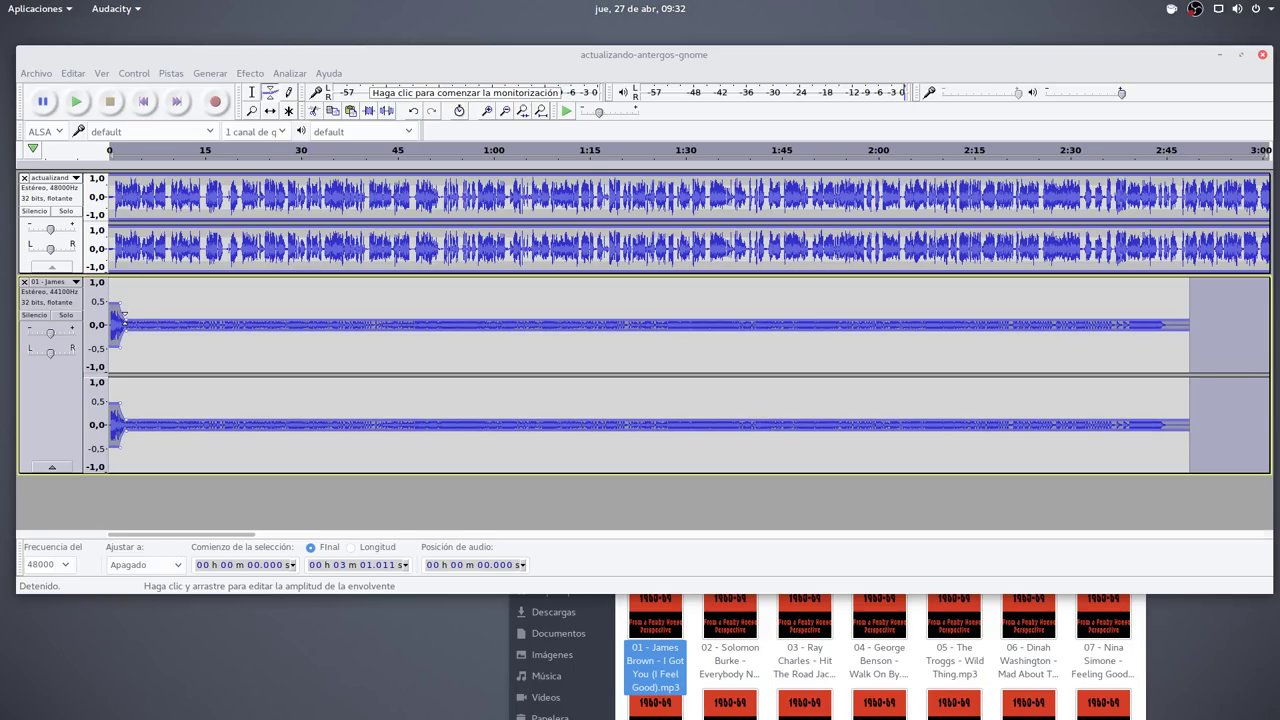
key("space")
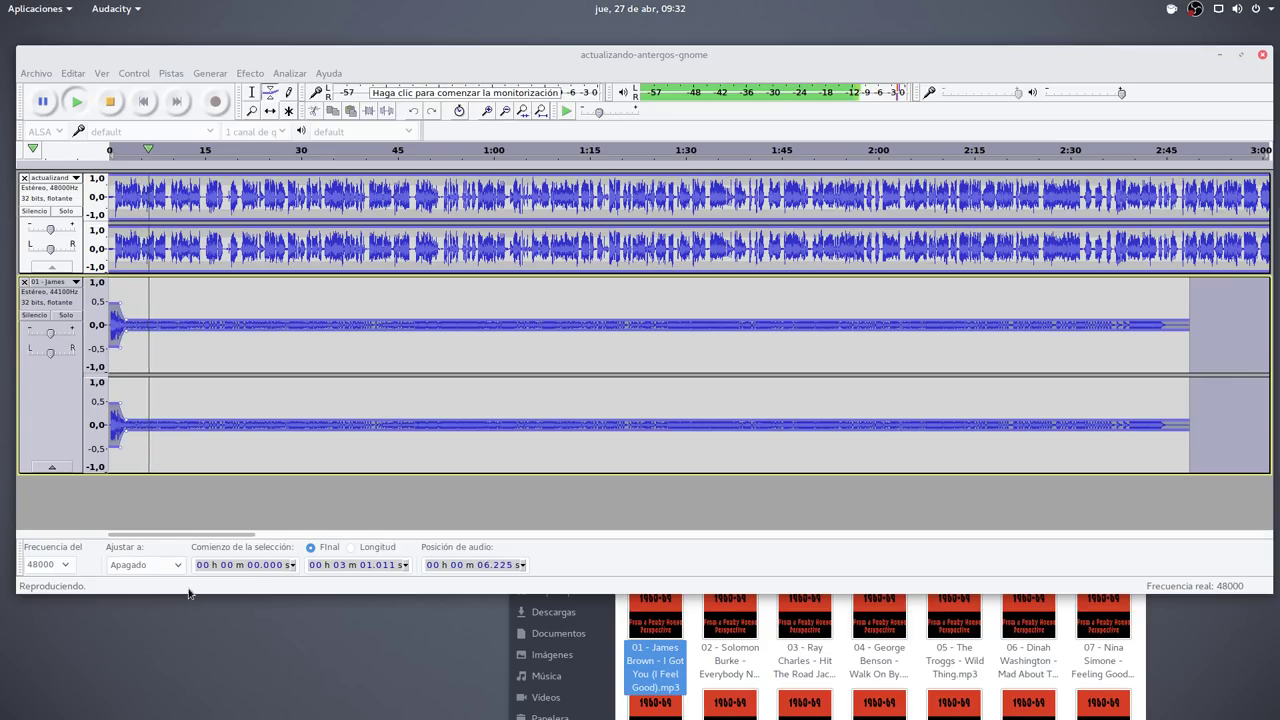
key("space")
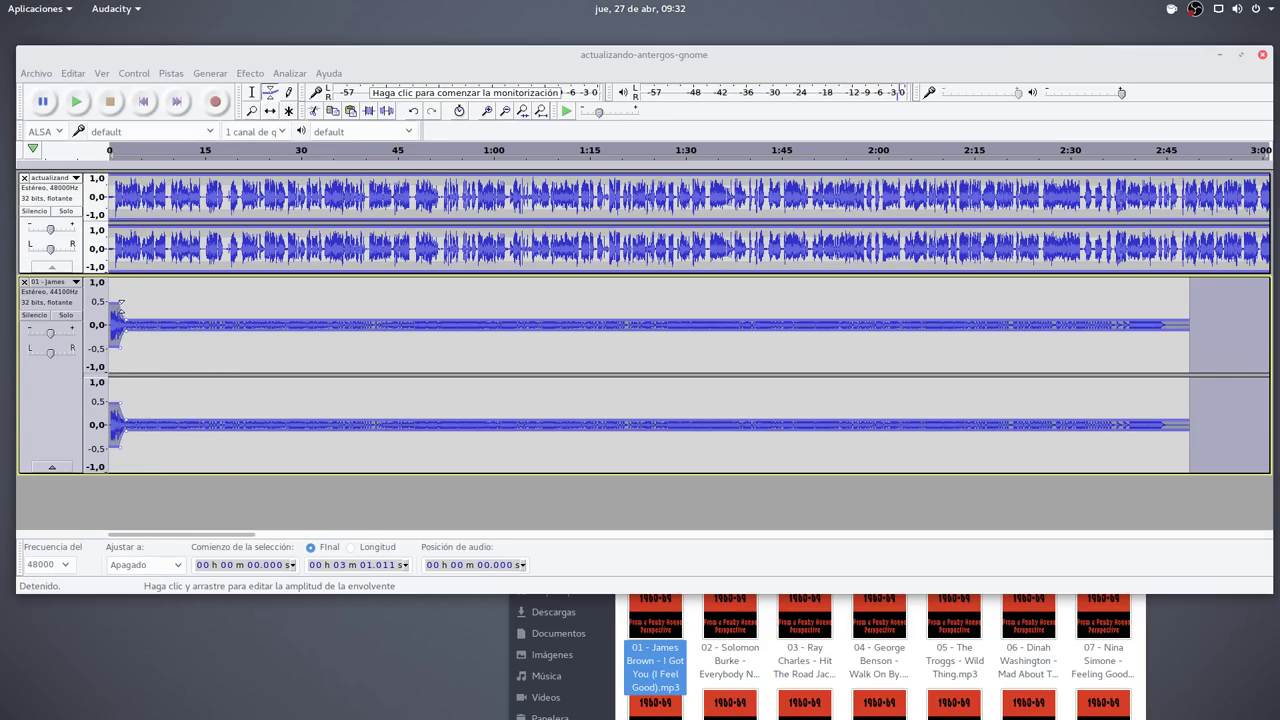
Lower the James Brown track's intro and background envelope levels further, playing the mix from the start and from about 1:10 to check them.
left_click_drag(119, 298, 120, 314)
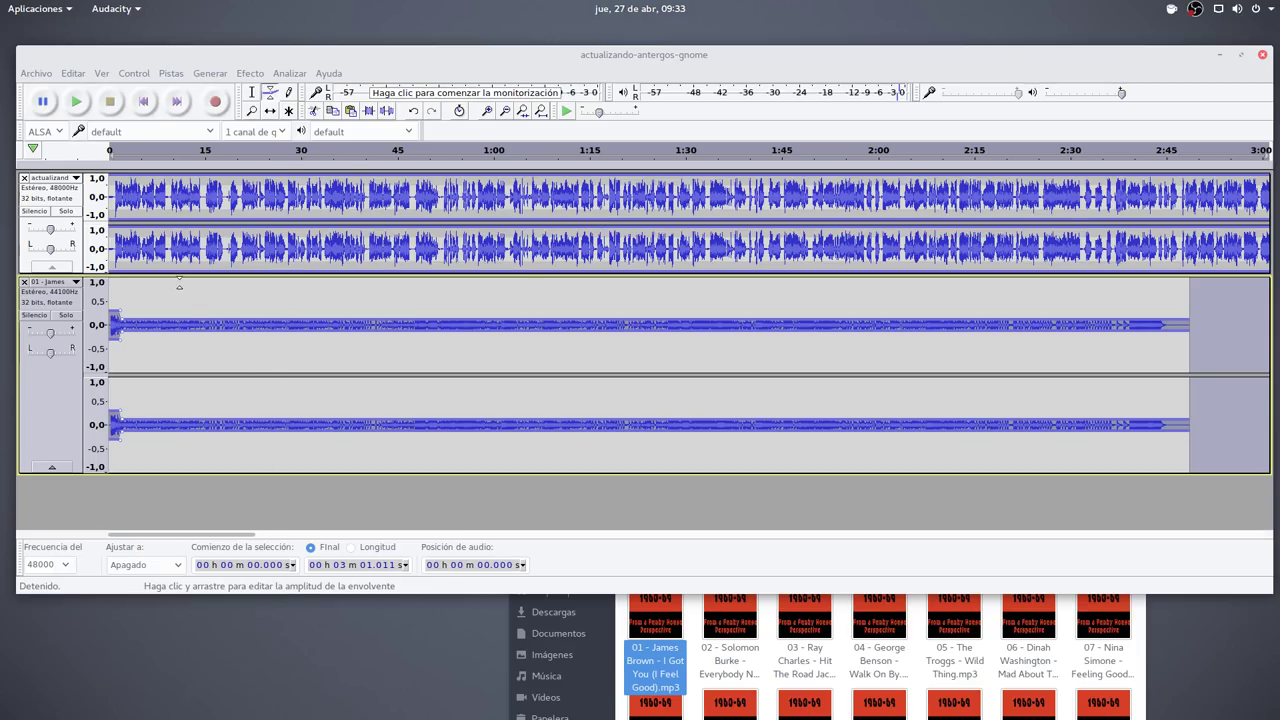
key("space")
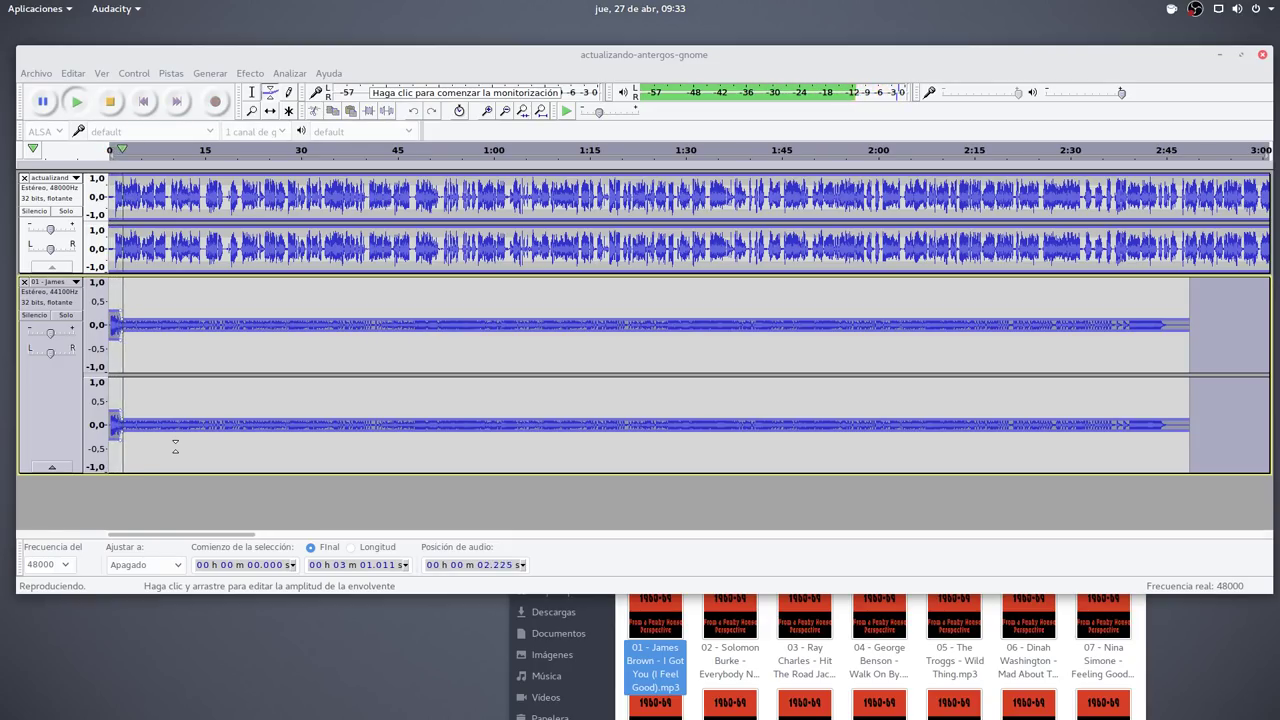
key("space")
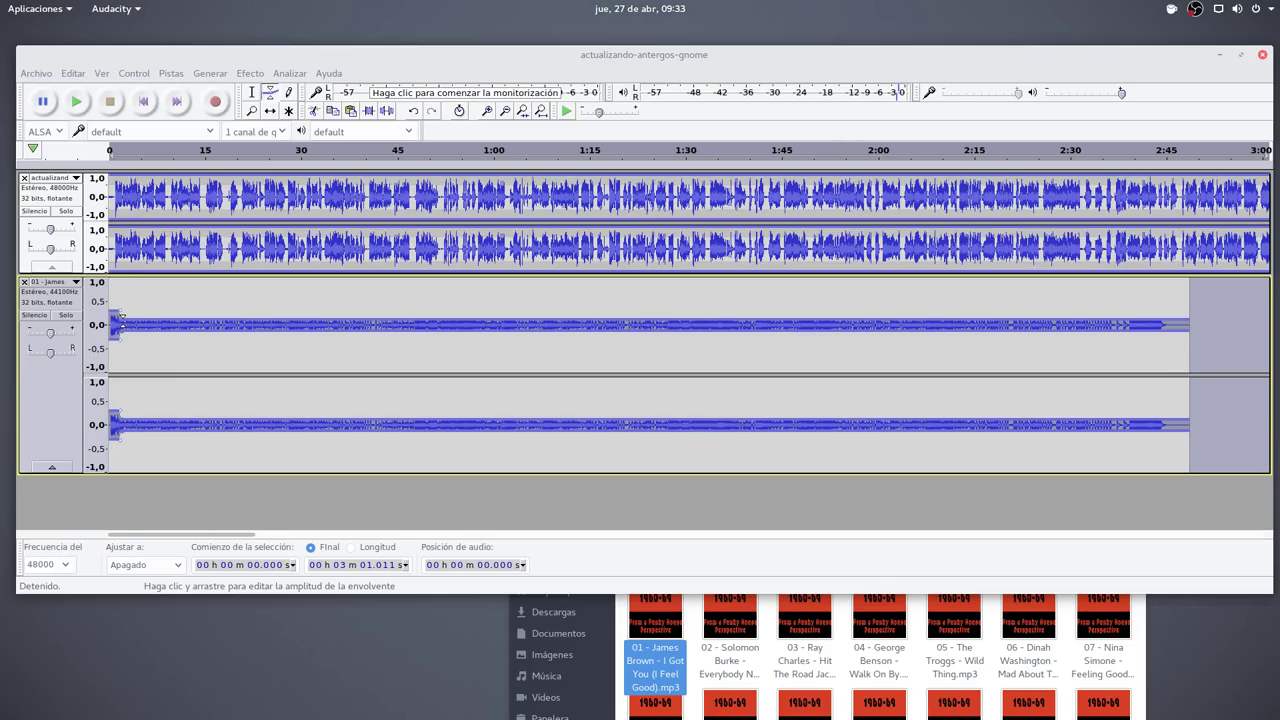
left_click(119, 319)
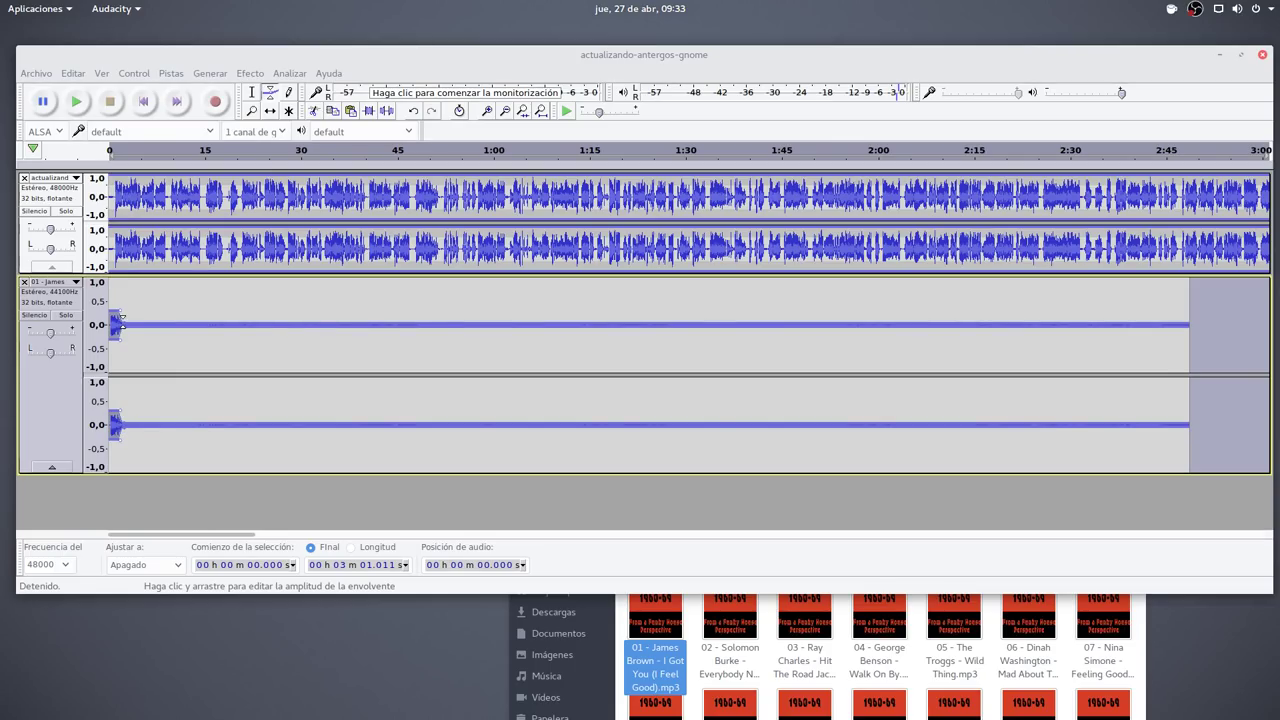
left_click(120, 320)
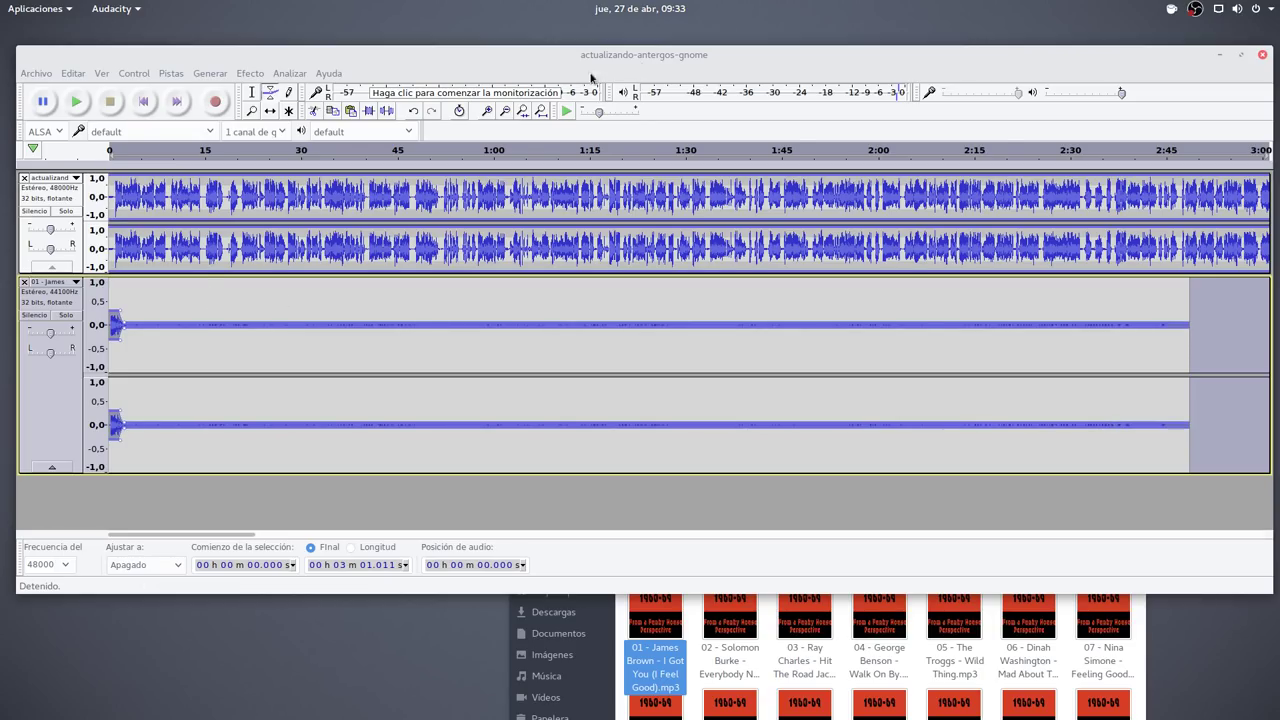
left_click(561, 157)
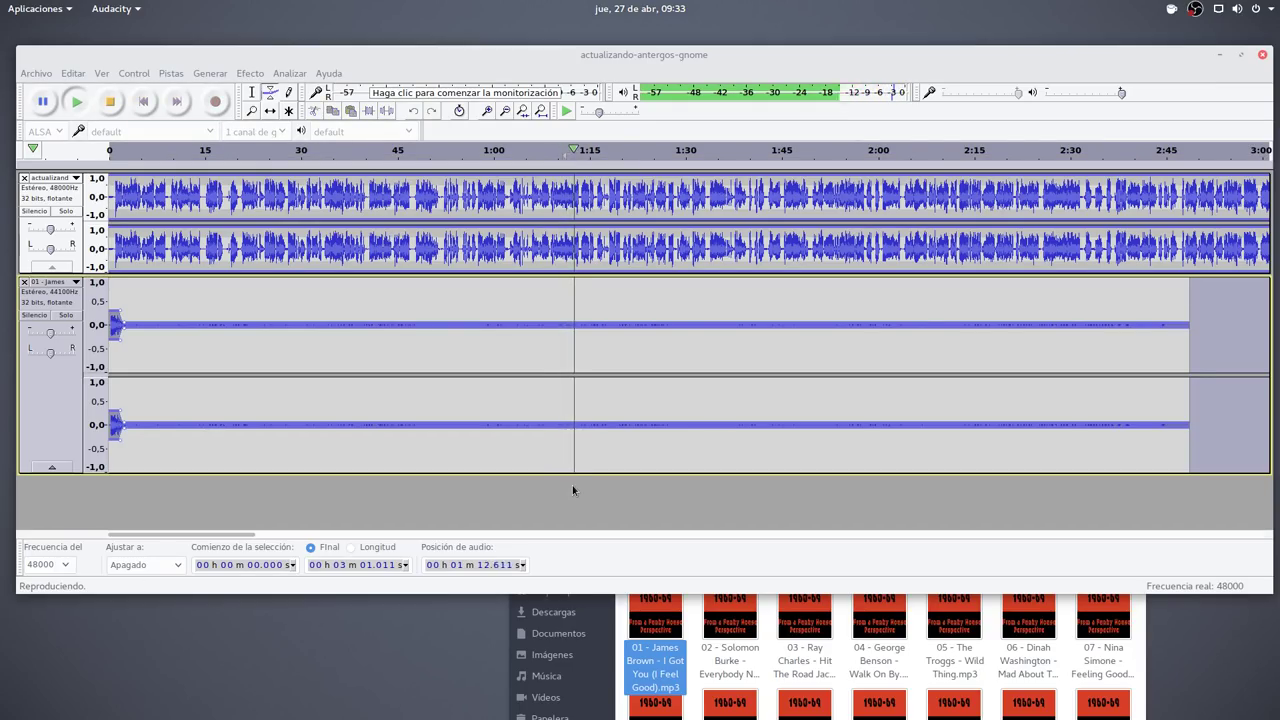
key("space")
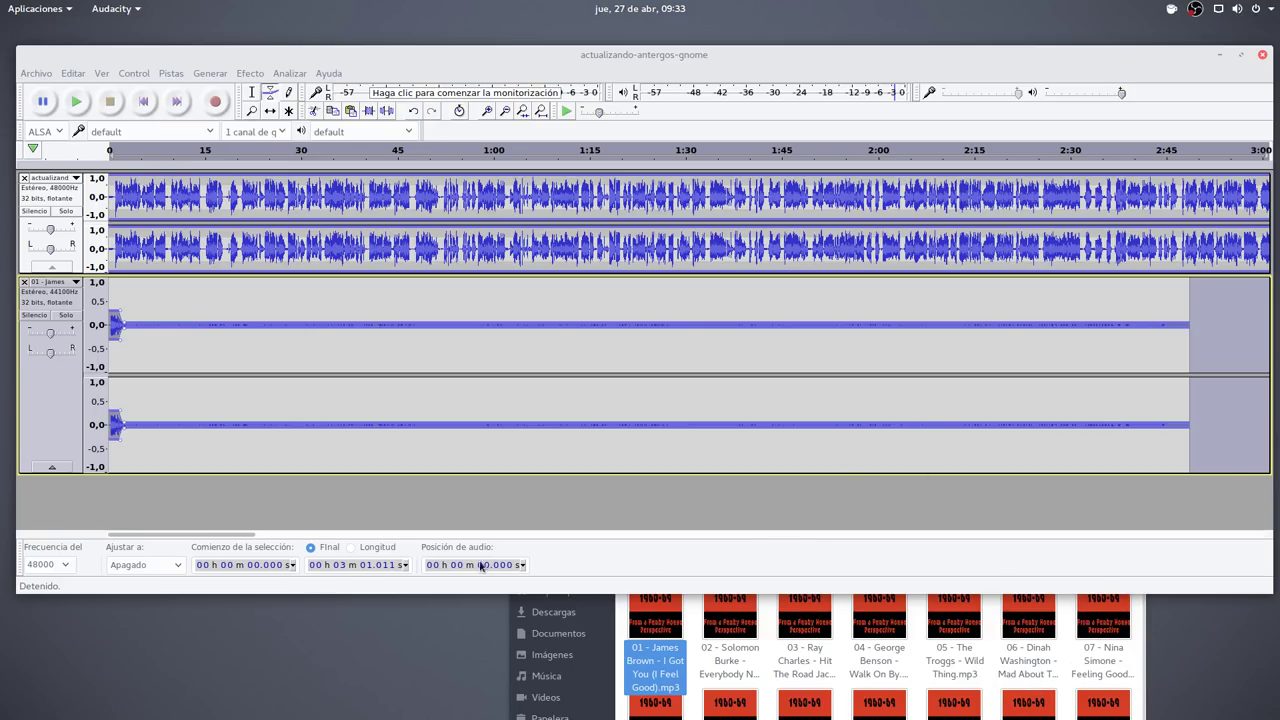
Reduce the James Brown track's height, import 05 - The Troggs - Wild Thing.mp3, and time-shift its clip onto the James Brown track at about 6:53.
left_click_drag(837, 470, 833, 398)
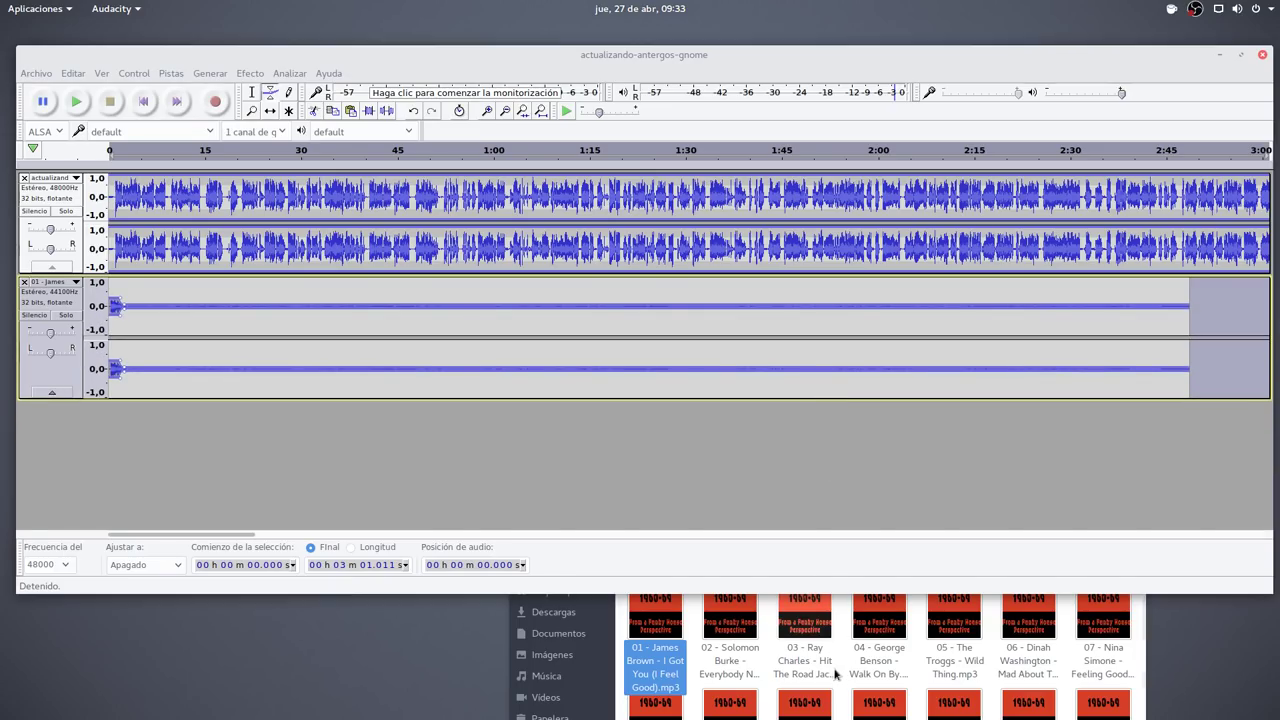
left_click_drag(960, 665, 193, 467)
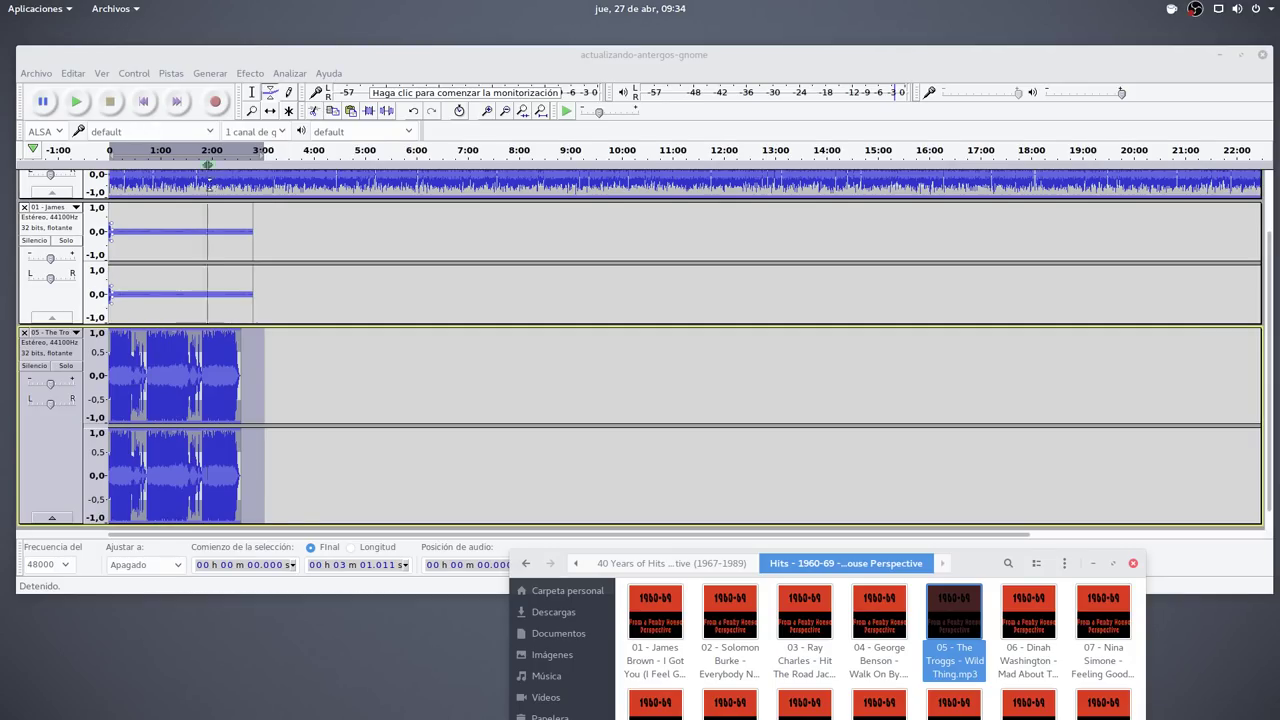
left_click(275, 113)
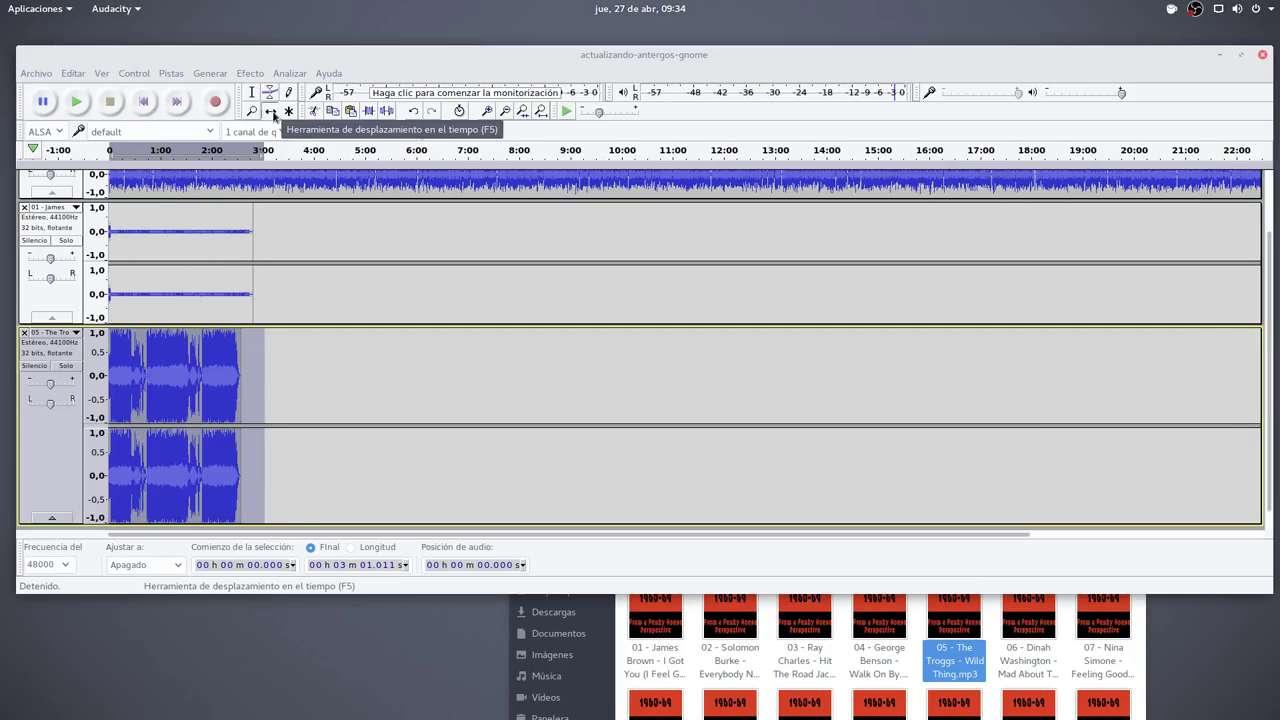
left_click_drag(141, 406, 481, 298)
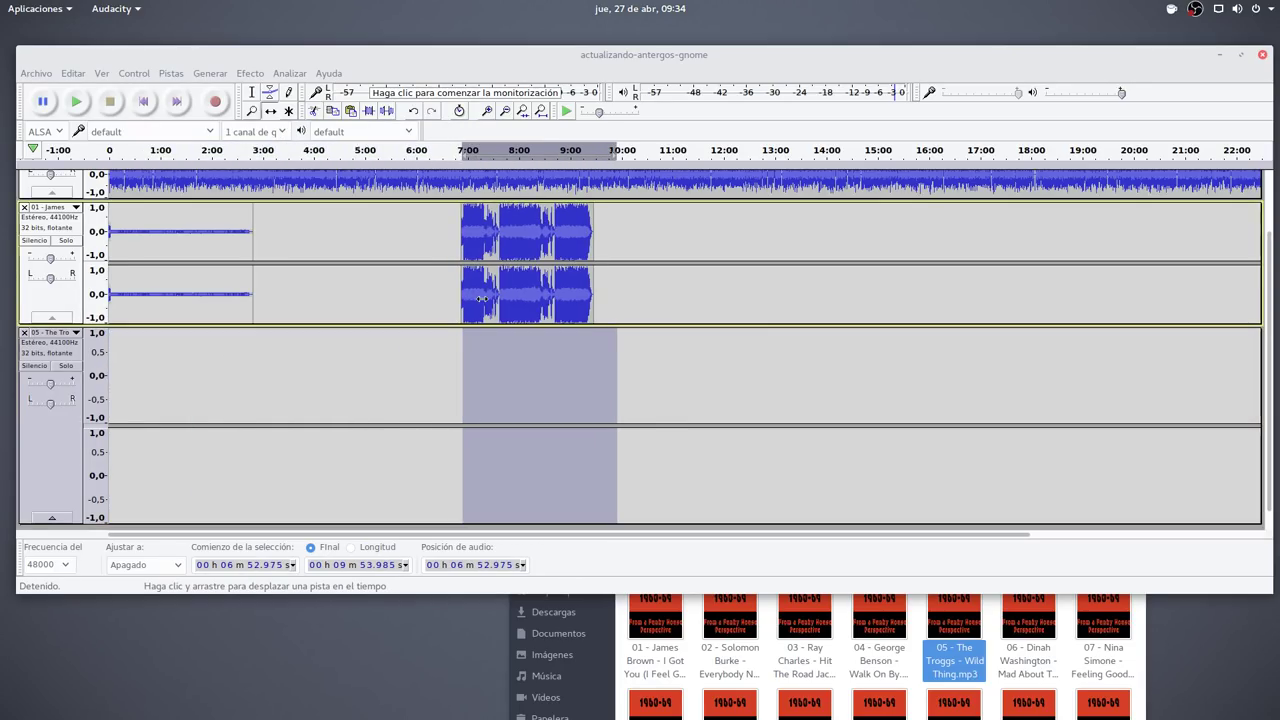
Minimize the file manager window and remove the empty 05 - The Troggs track from the project.
left_click(1069, 685)
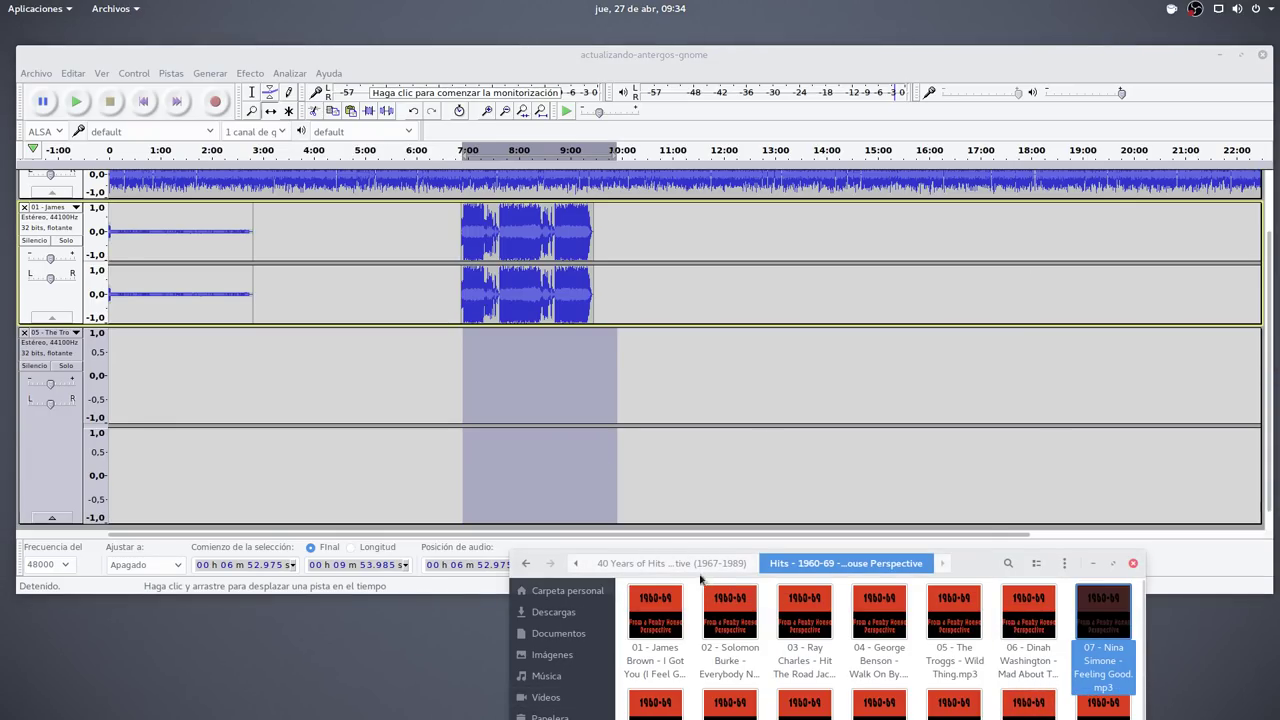
left_click(1095, 567)
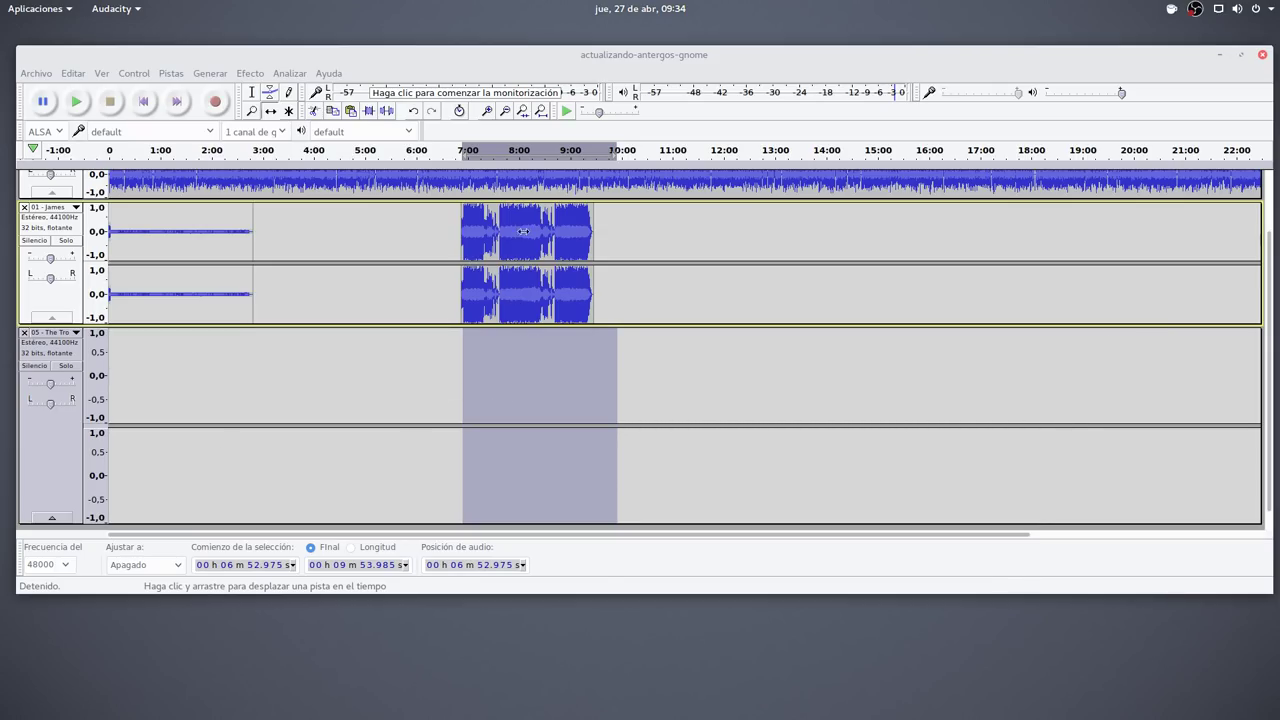
left_click(24, 332)
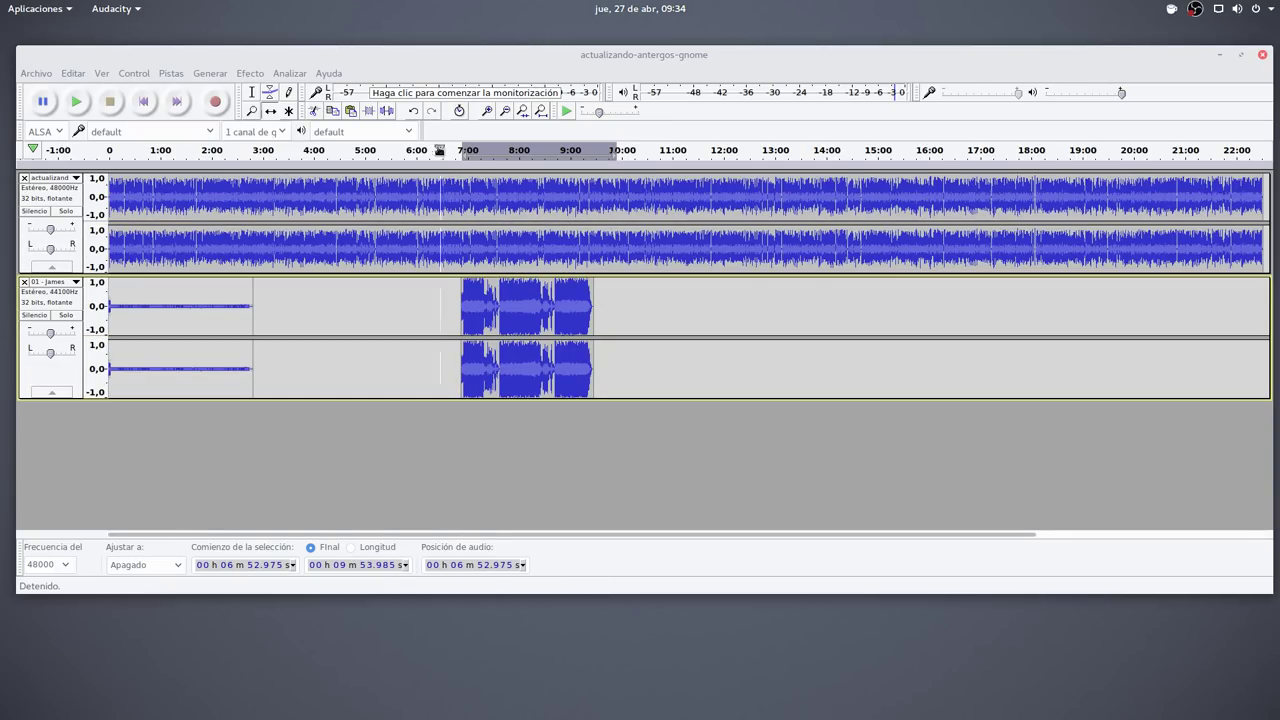
Select the second song clip on the James Brown track and time-shift it earlier to start at about 3:38.
left_click_drag(618, 363, 450, 353)
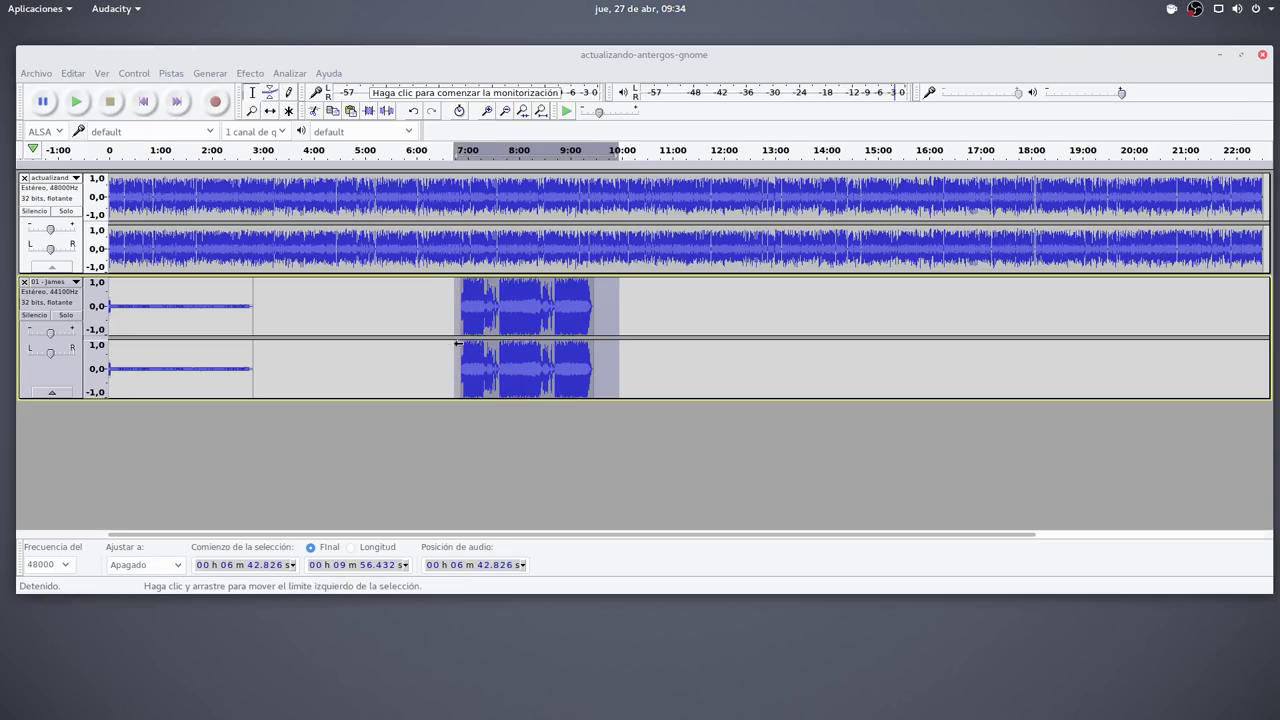
left_click(522, 114)
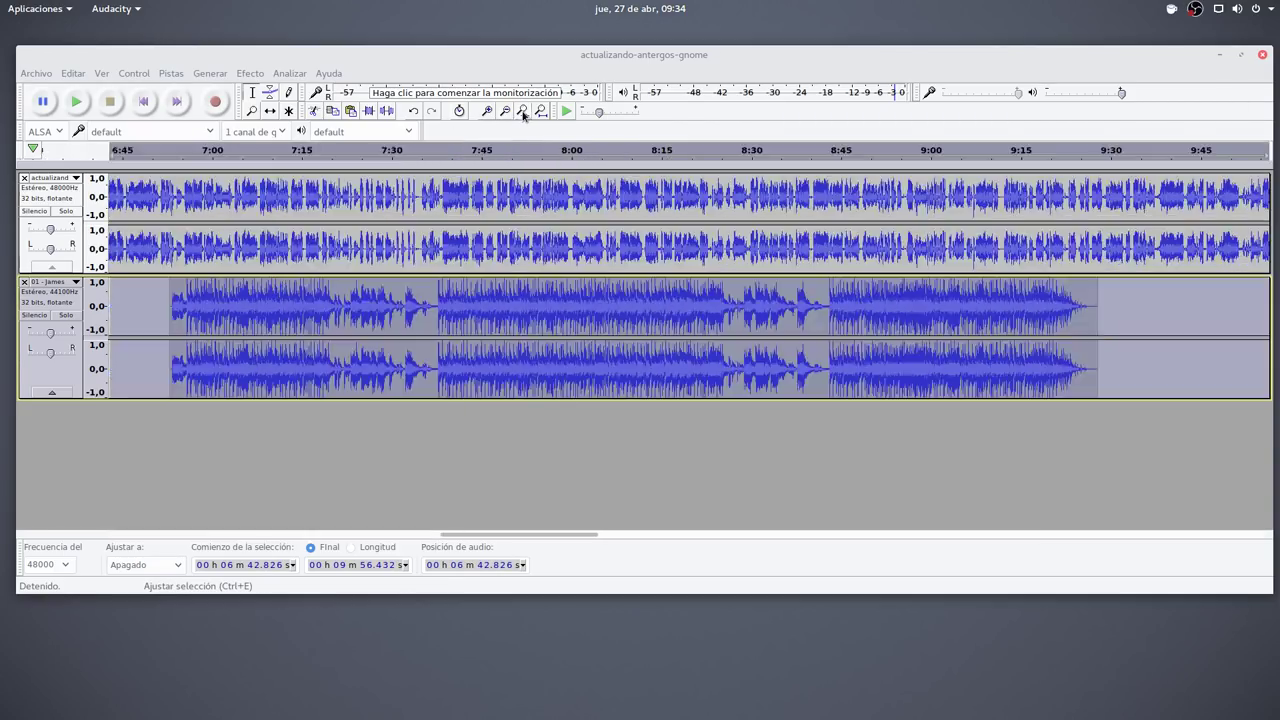
left_click_drag(469, 535, 348, 530)
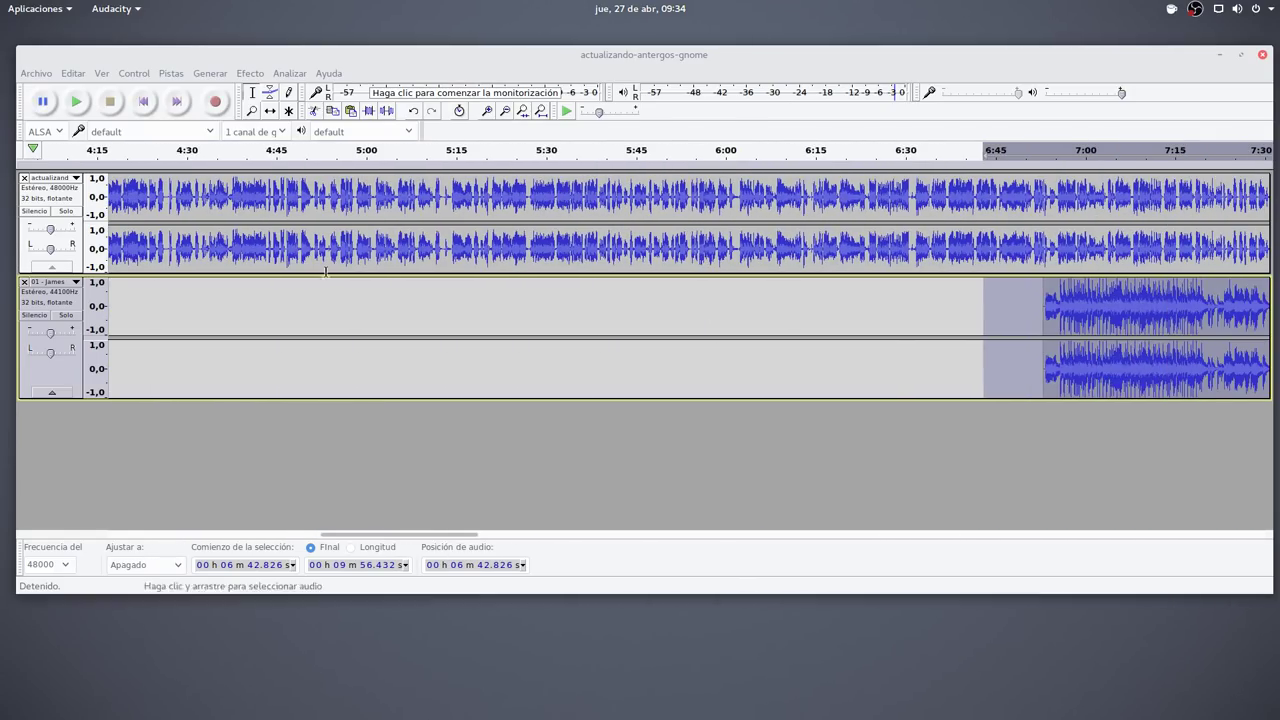
left_click(270, 112)
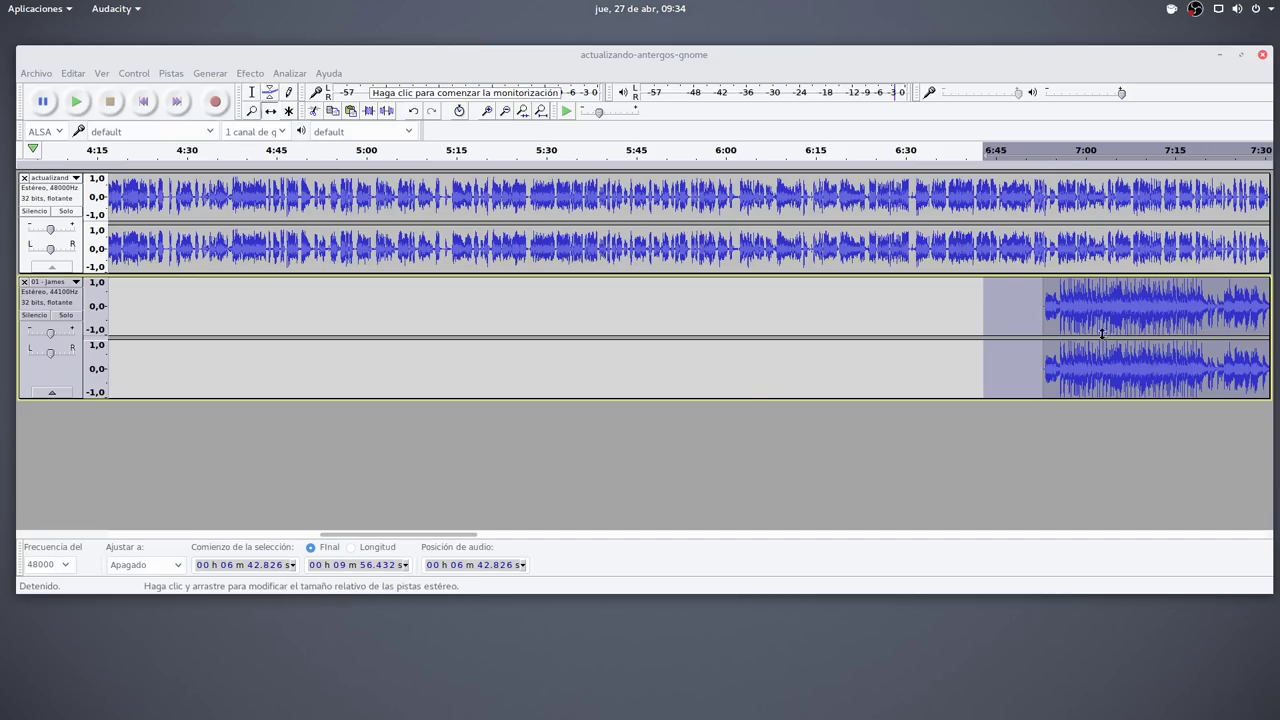
left_click_drag(1112, 323, 383, 320)
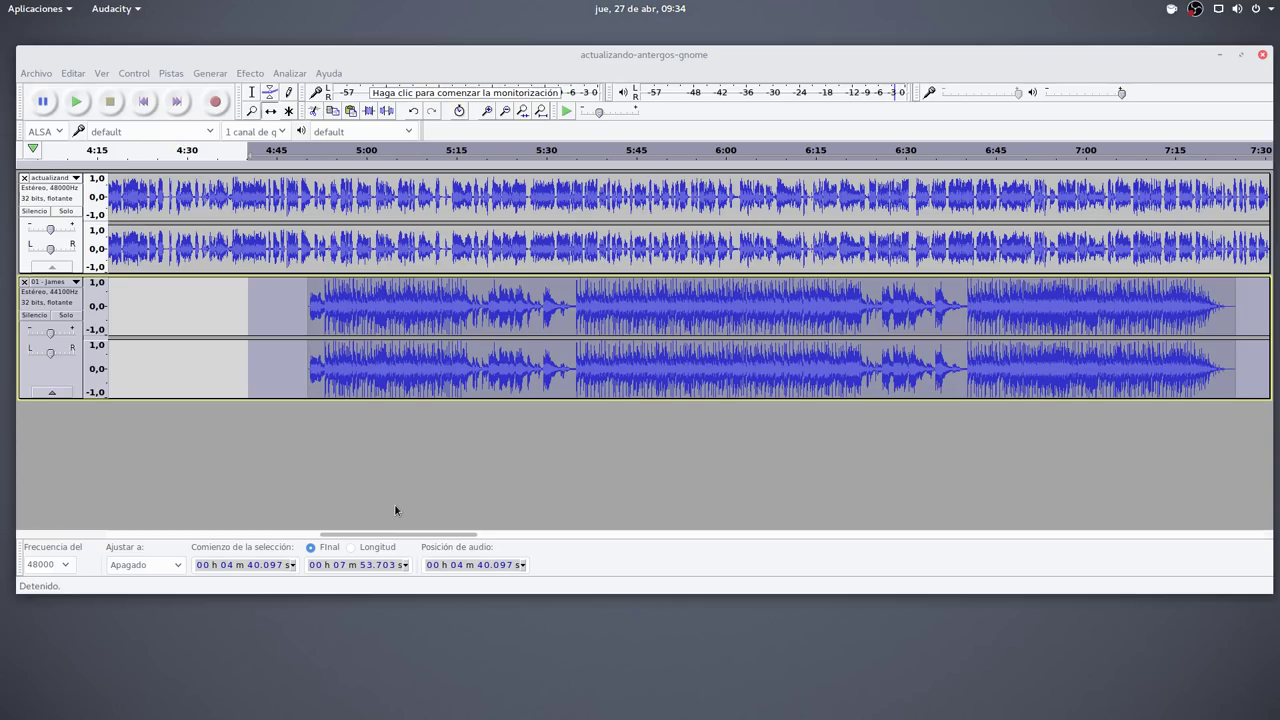
left_click_drag(378, 535, 287, 537)
left_click_drag(1065, 320, 633, 326)
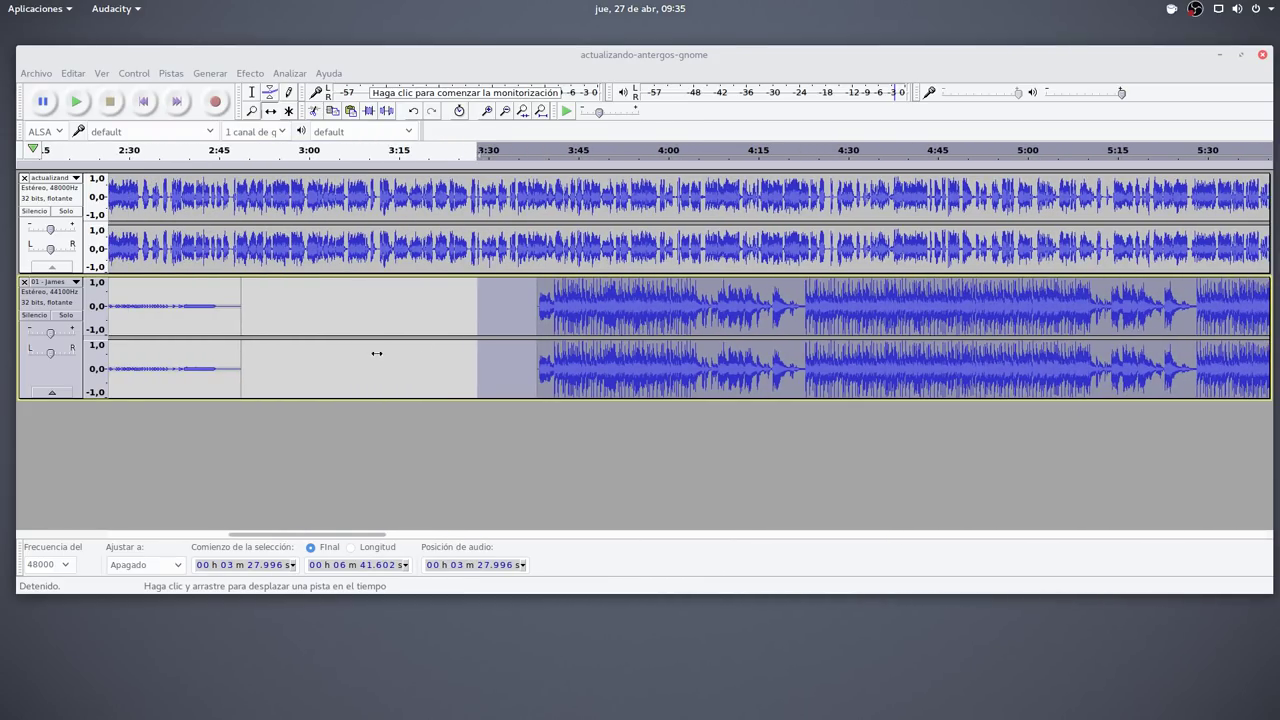
Clear the clip selection by placing the cursor at about 2:59, and lower the second clip's volume to background level with the Envelope tool.
left_click(251, 92)
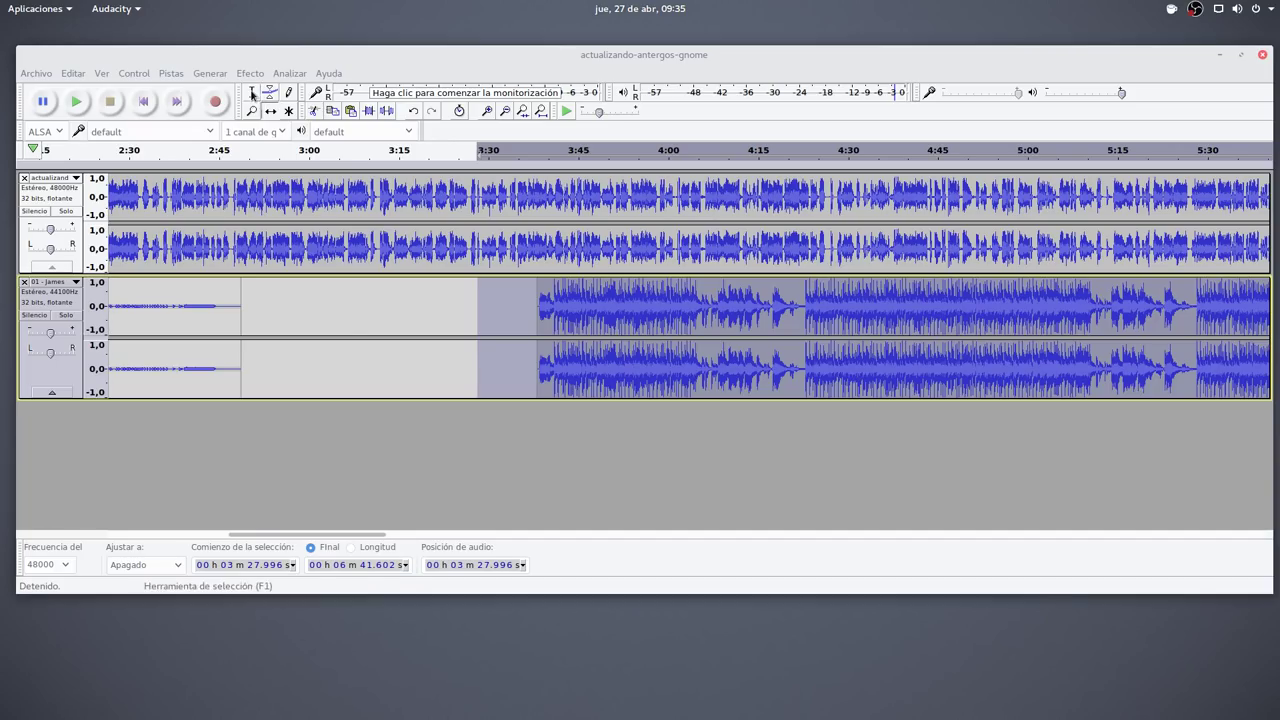
left_click(303, 362)
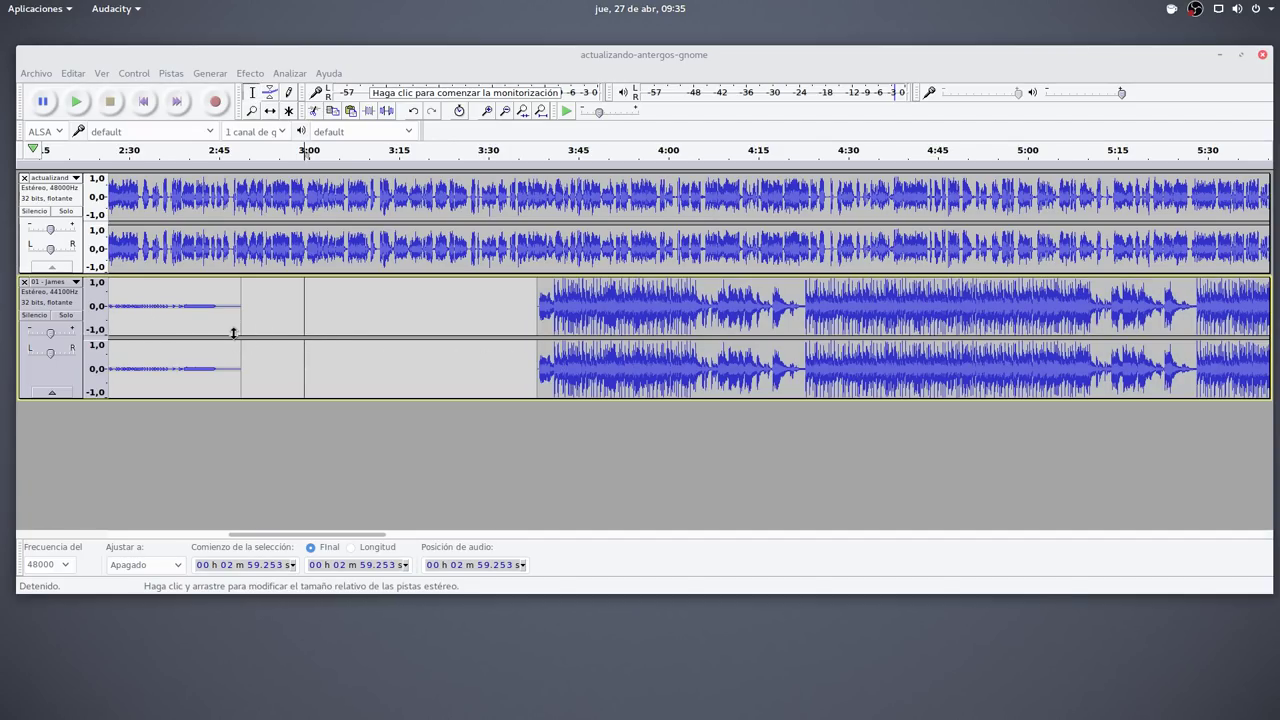
left_click_drag(322, 537, 371, 535)
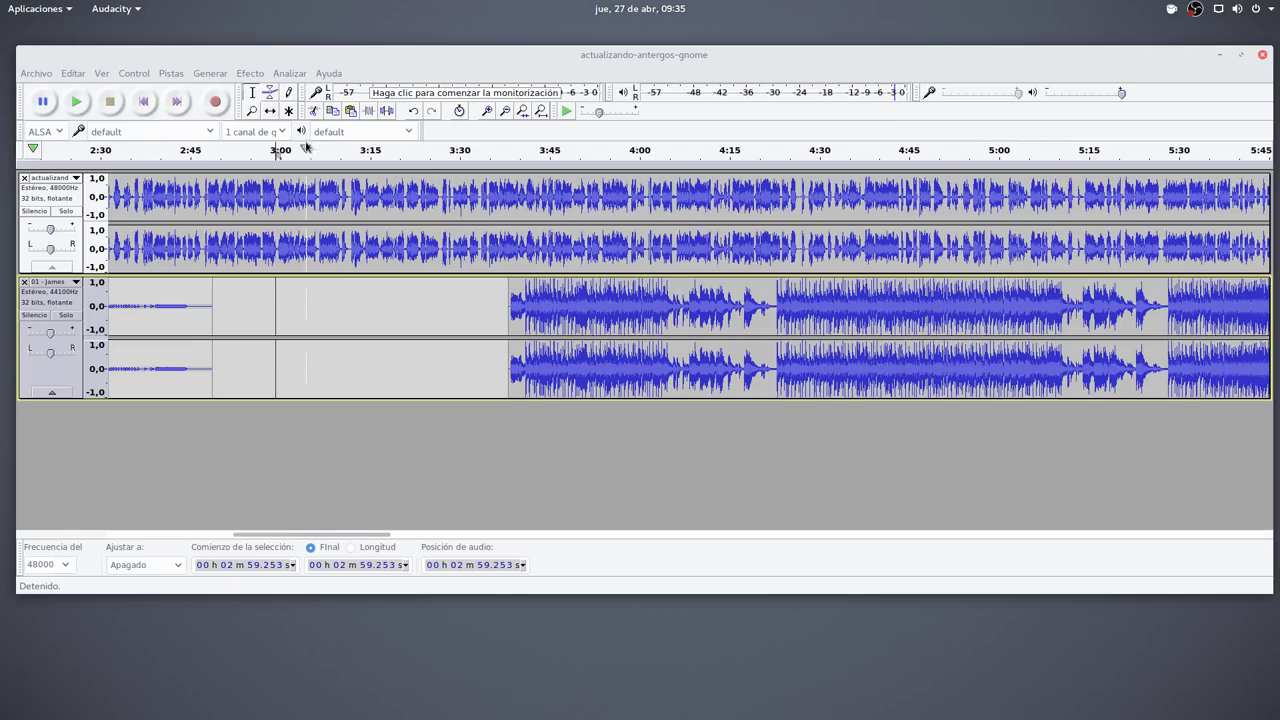
left_click(270, 92)
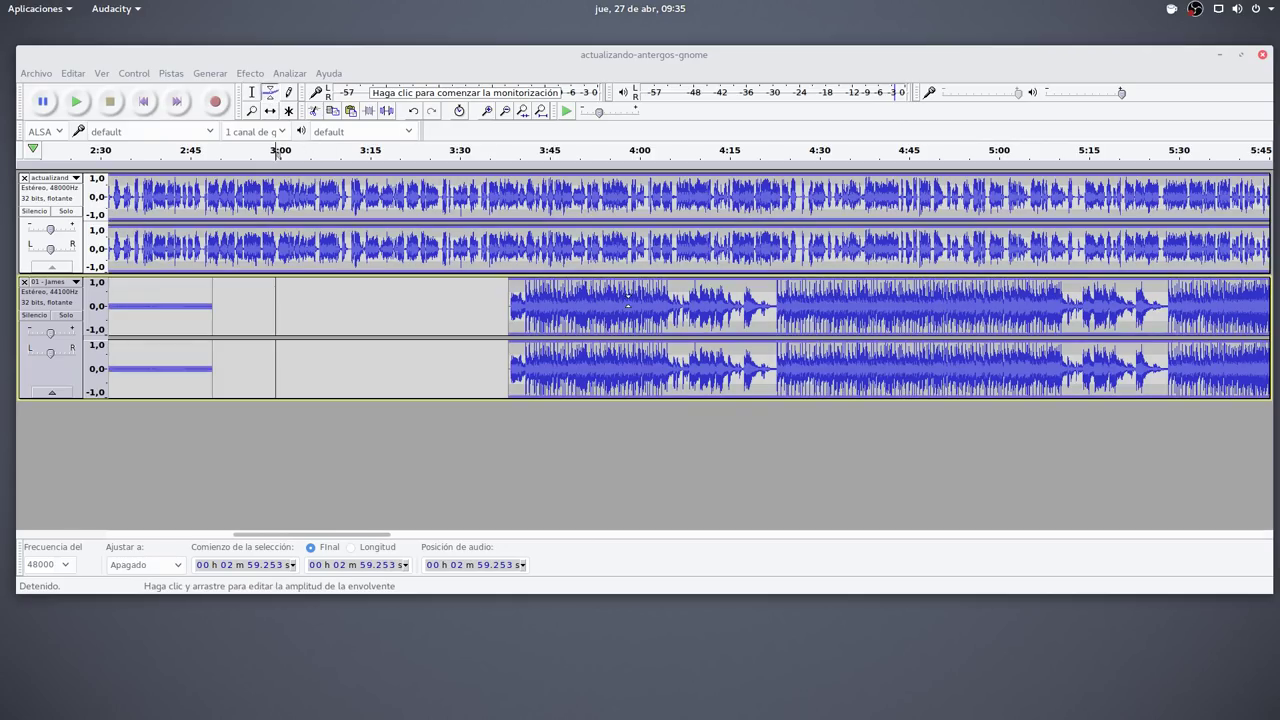
left_click_drag(646, 285, 646, 296)
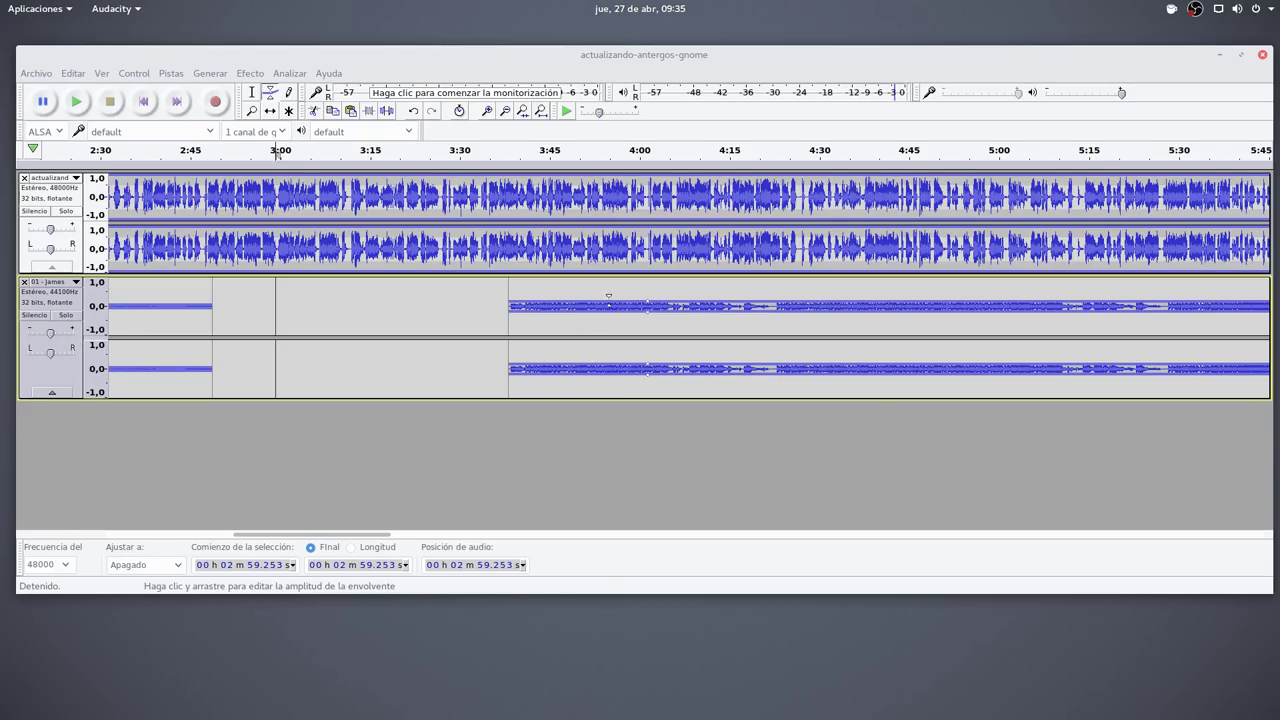
Shape the second clip's envelope with points at about 3:54, 4:01 and 4:12, lowering its opening section further.
left_click(604, 296)
left_click_drag(604, 296, 644, 297)
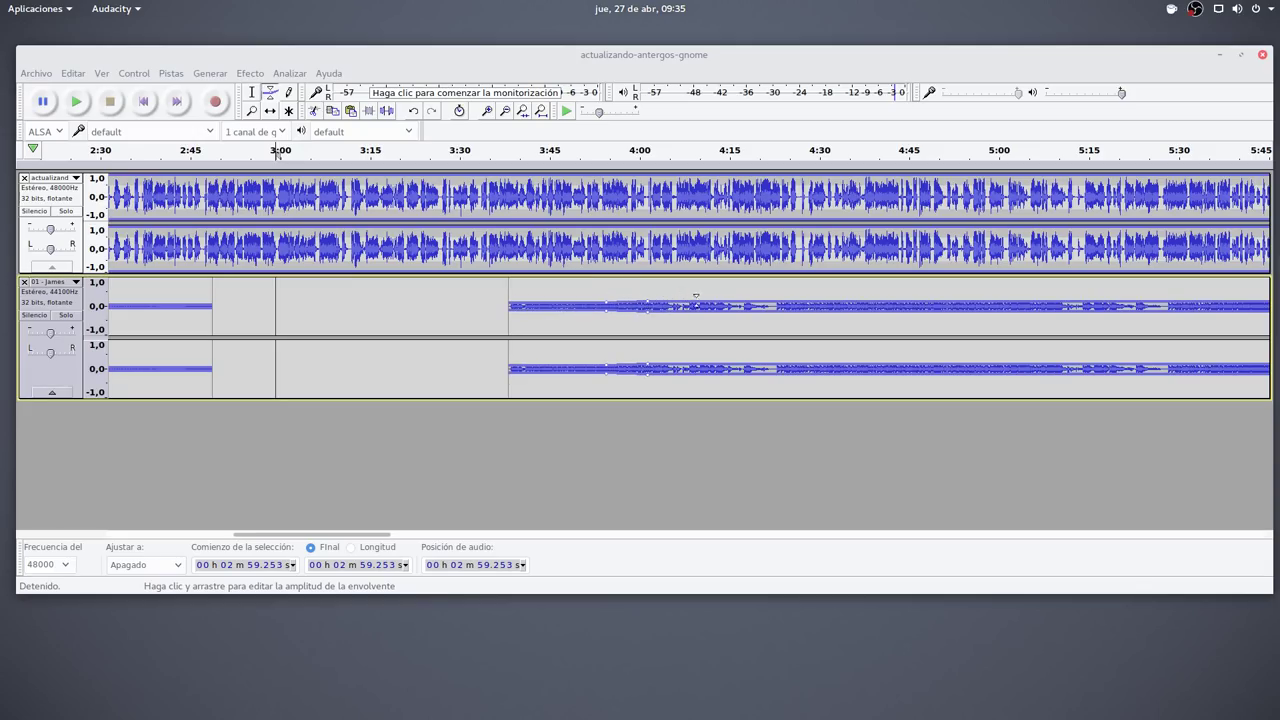
left_click(712, 296)
left_click(712, 296)
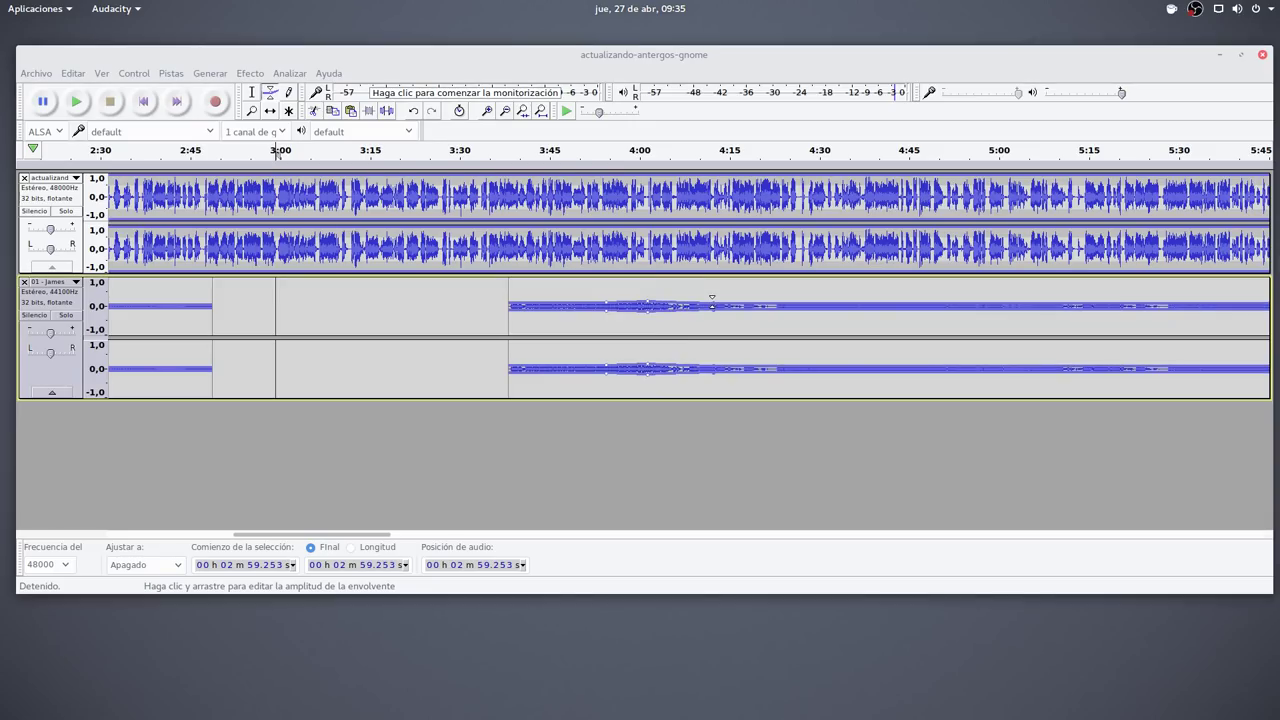
left_click(712, 296)
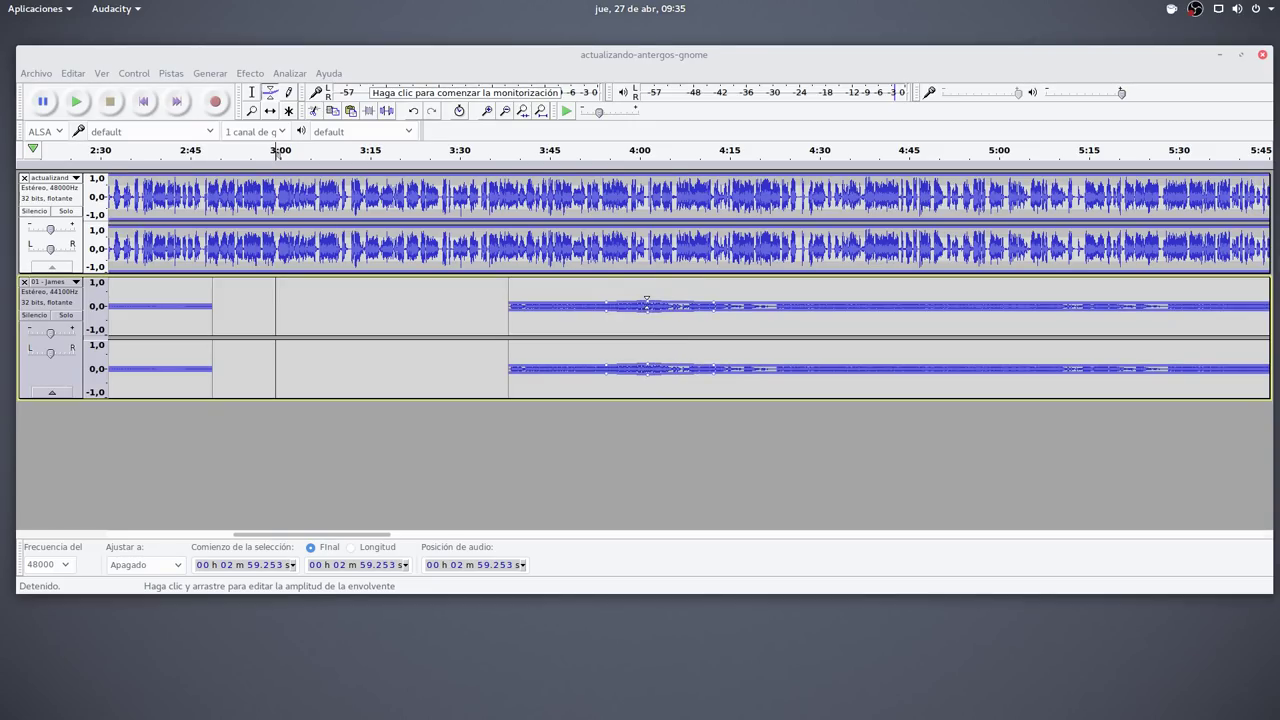
left_click(647, 299)
left_click(647, 299)
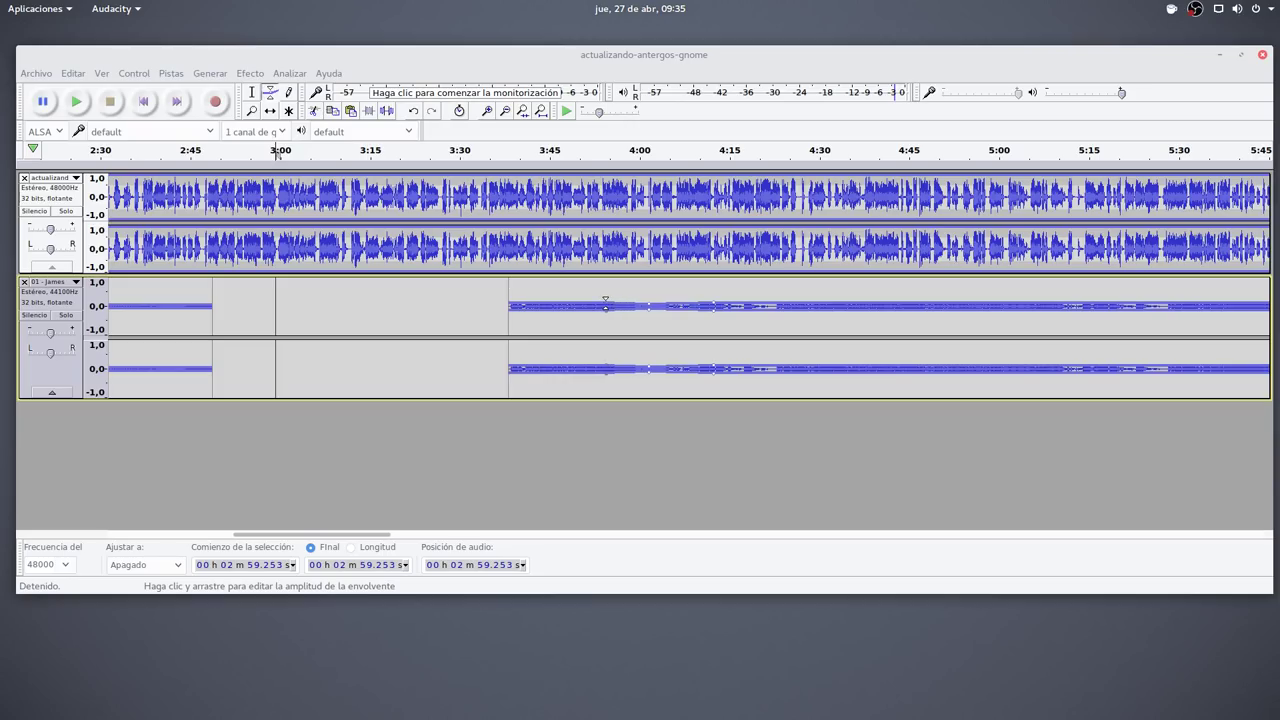
left_click(605, 304)
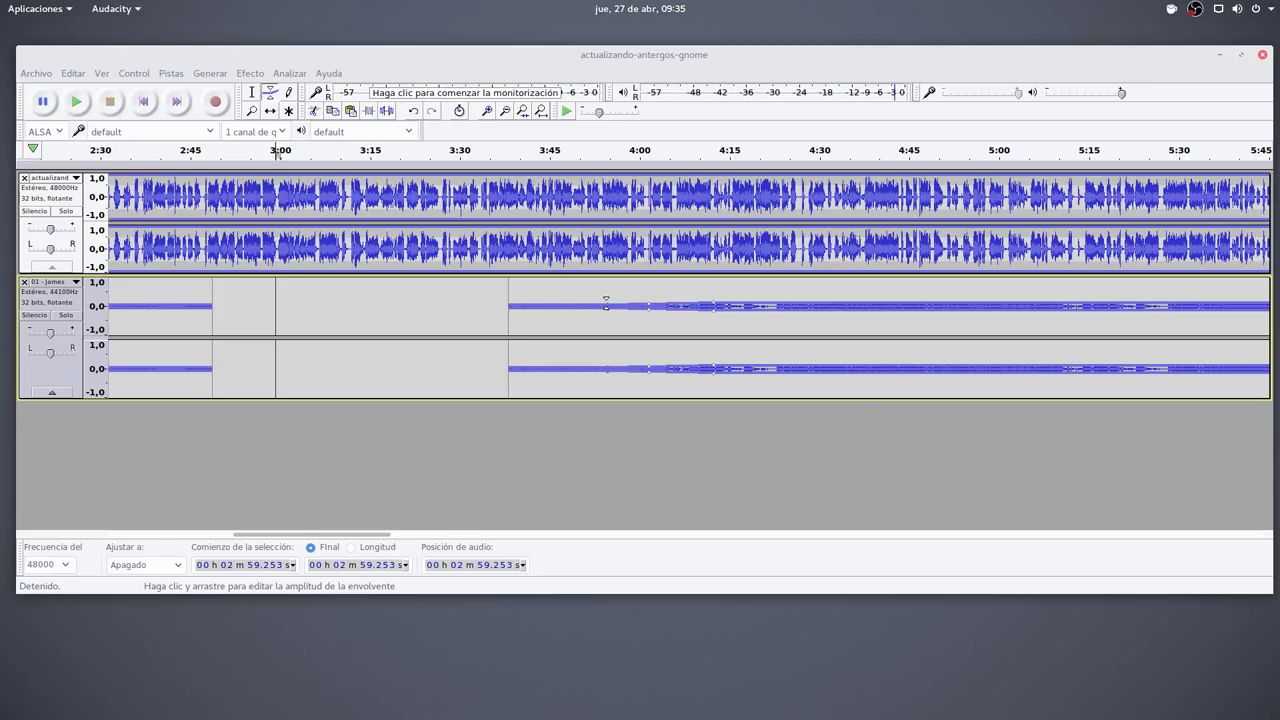
Play the mix from about 4:21 and again from about 5:08 to check the second clip's background level.
left_click_drag(369, 535, 416, 538)
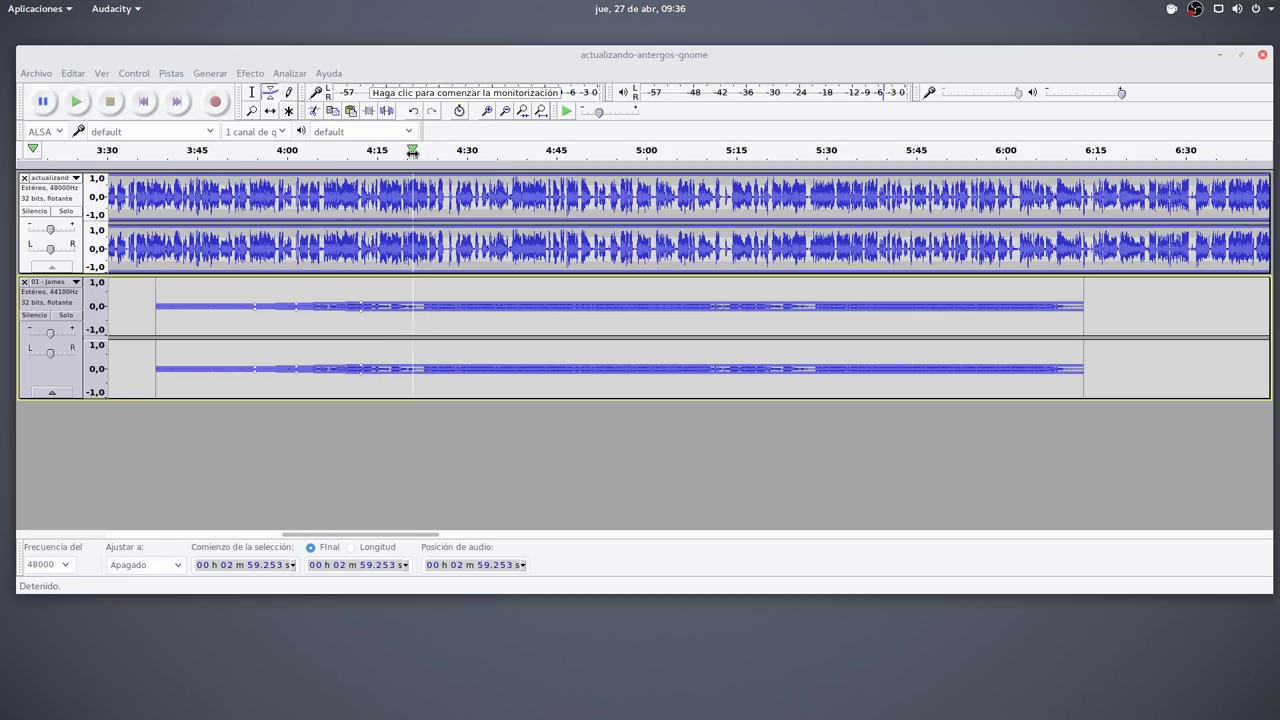
left_click(414, 150)
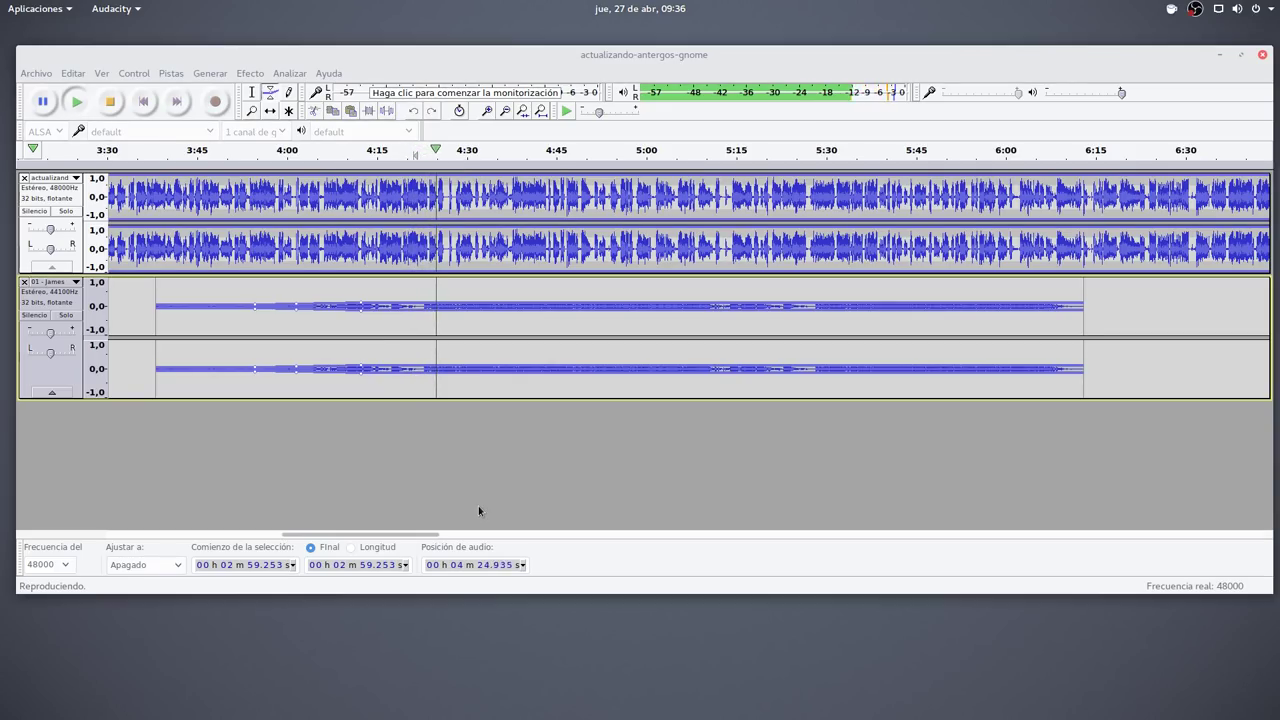
key("space")
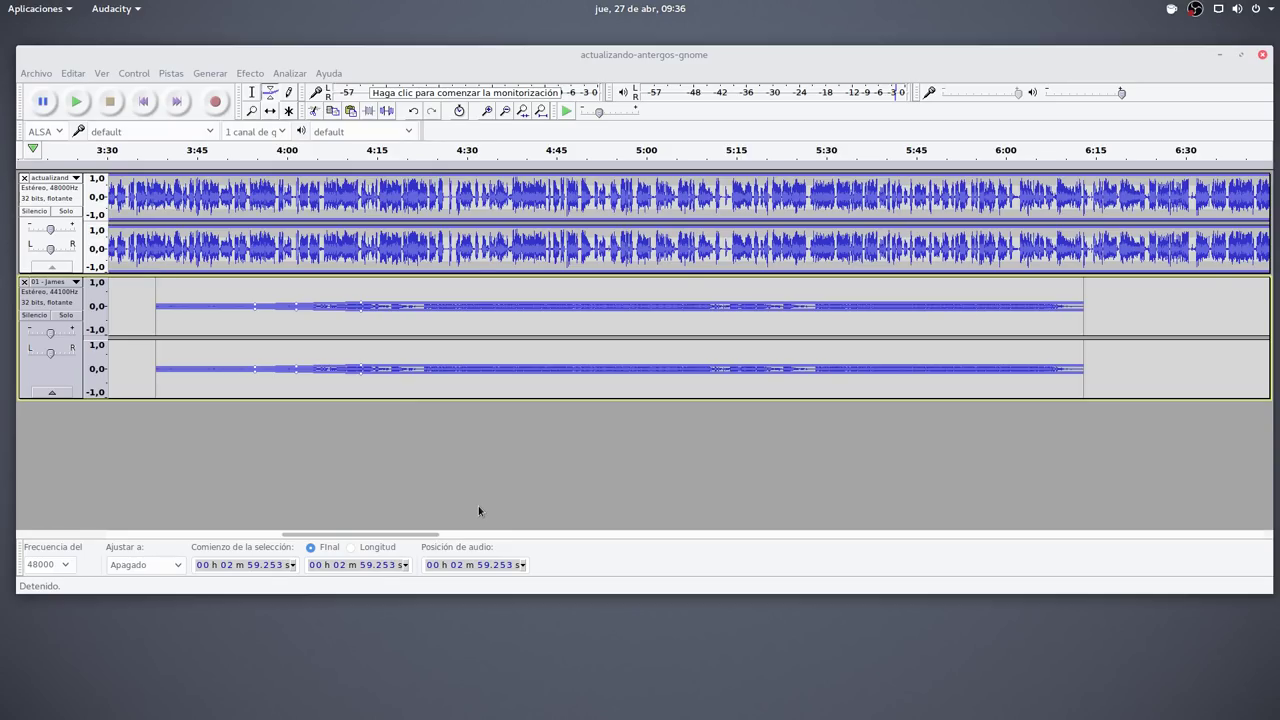
left_click(695, 160)
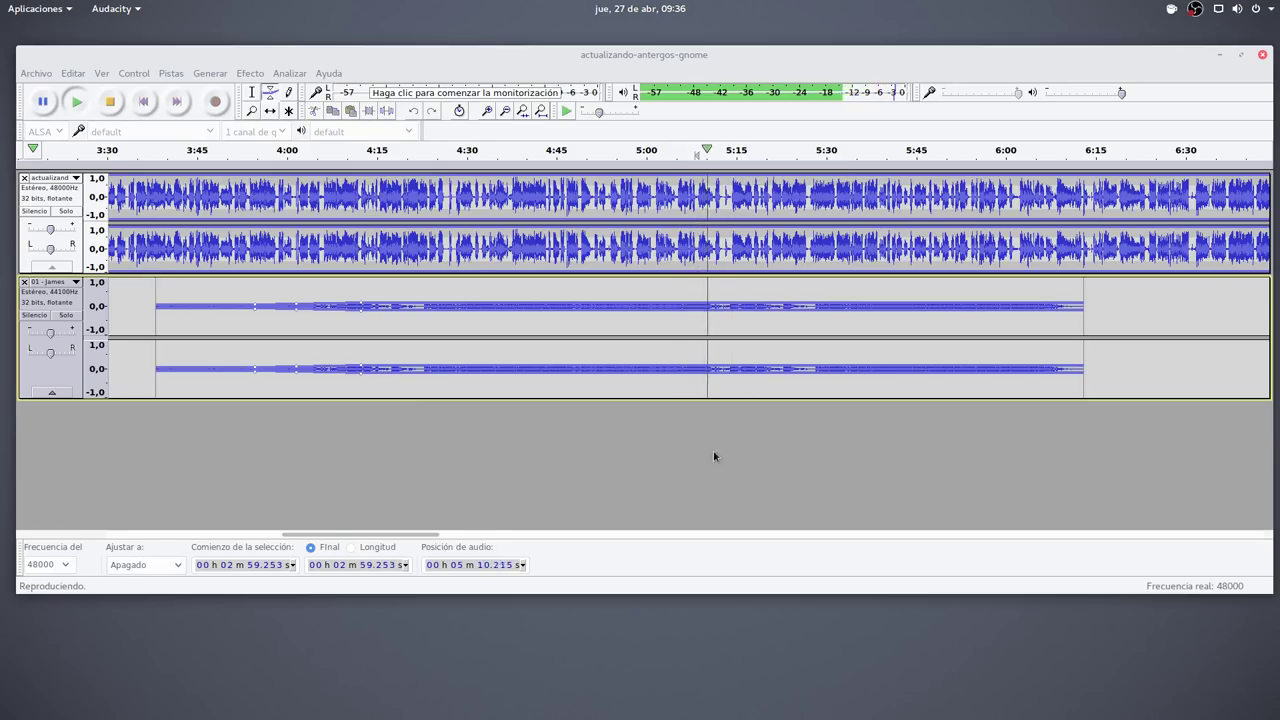
key("space")
Lower the second clip's envelope at about 5:09 and 4:34, and play the mix from about 4:55.
left_click(700, 297)
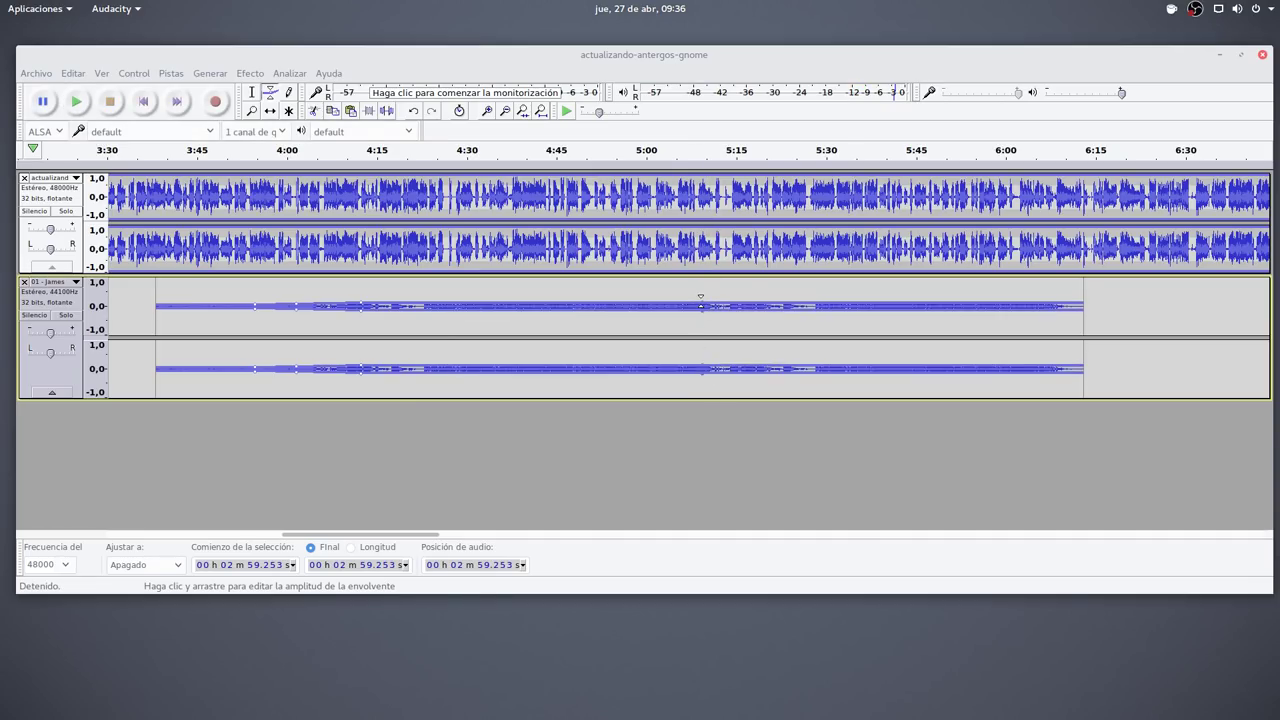
left_click_drag(700, 297, 700, 298)
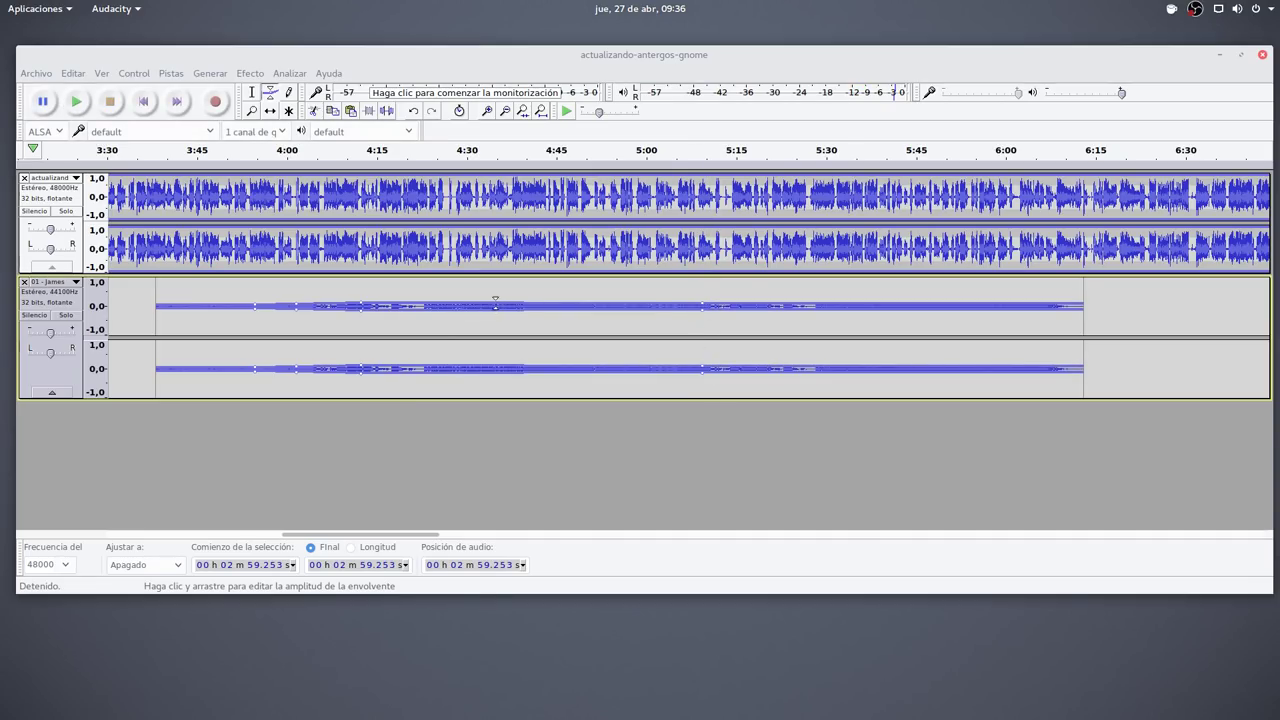
left_click_drag(490, 300, 490, 300)
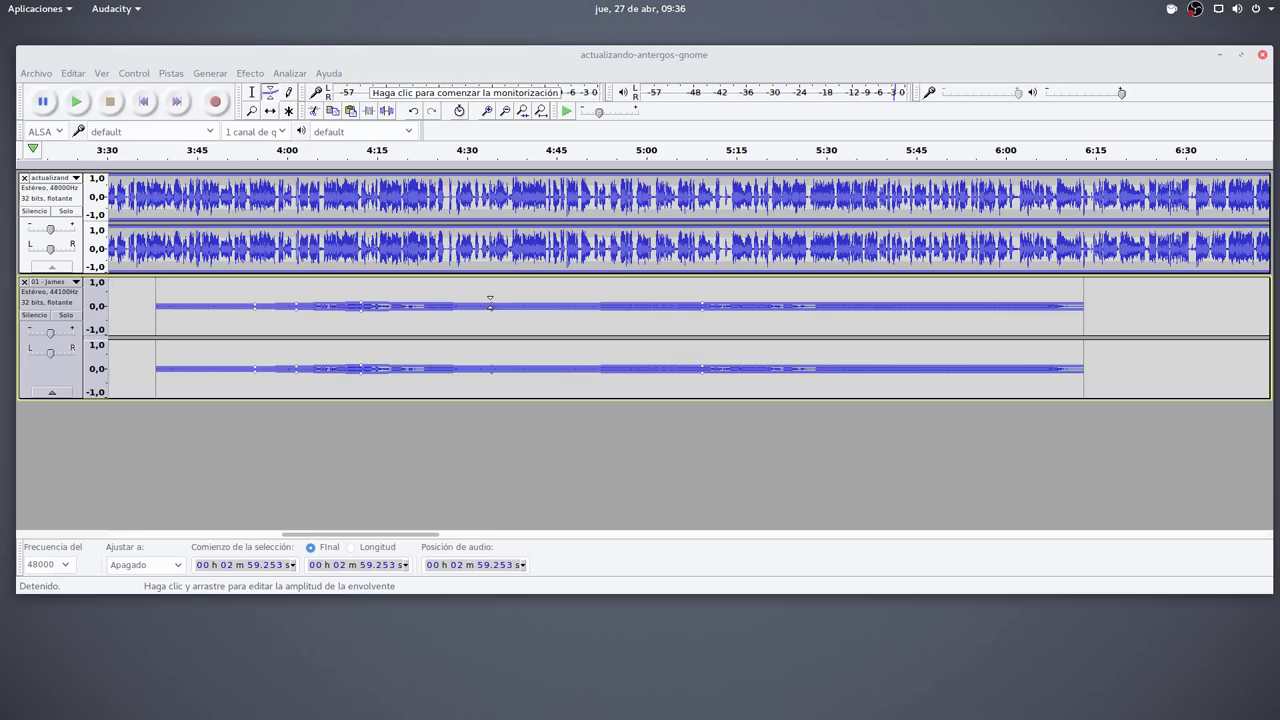
left_click(617, 152)
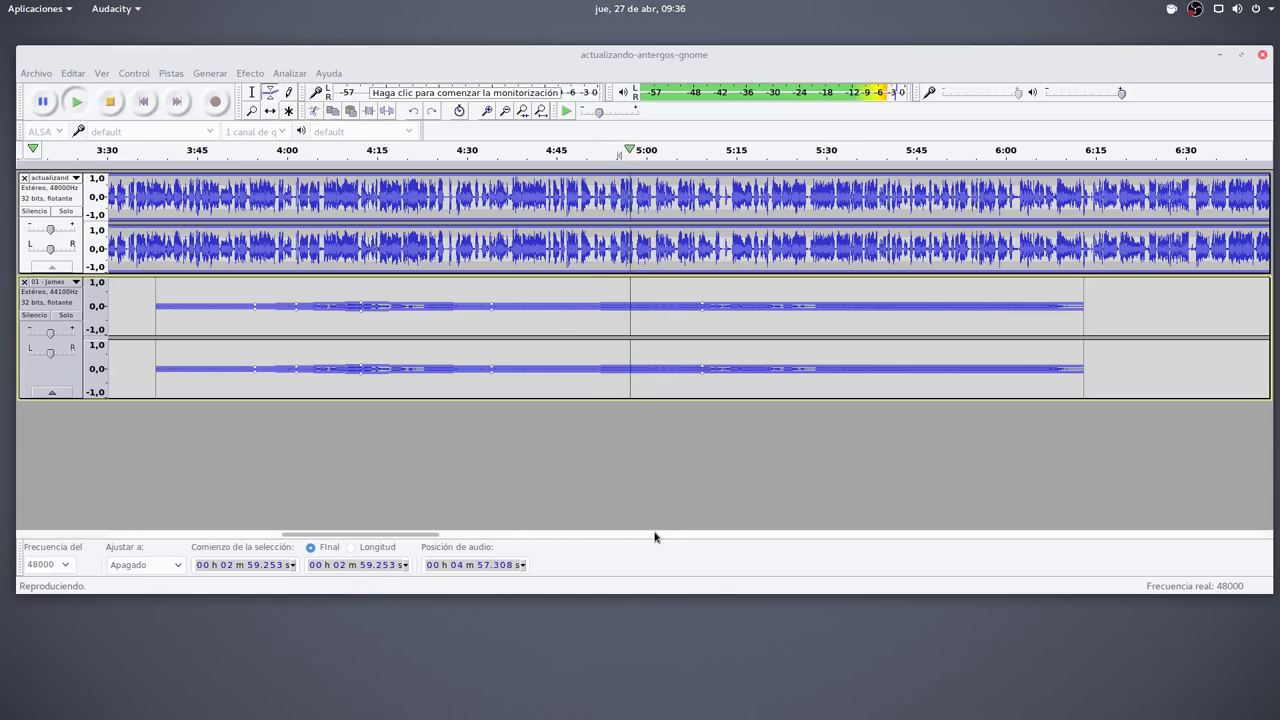
key("space")
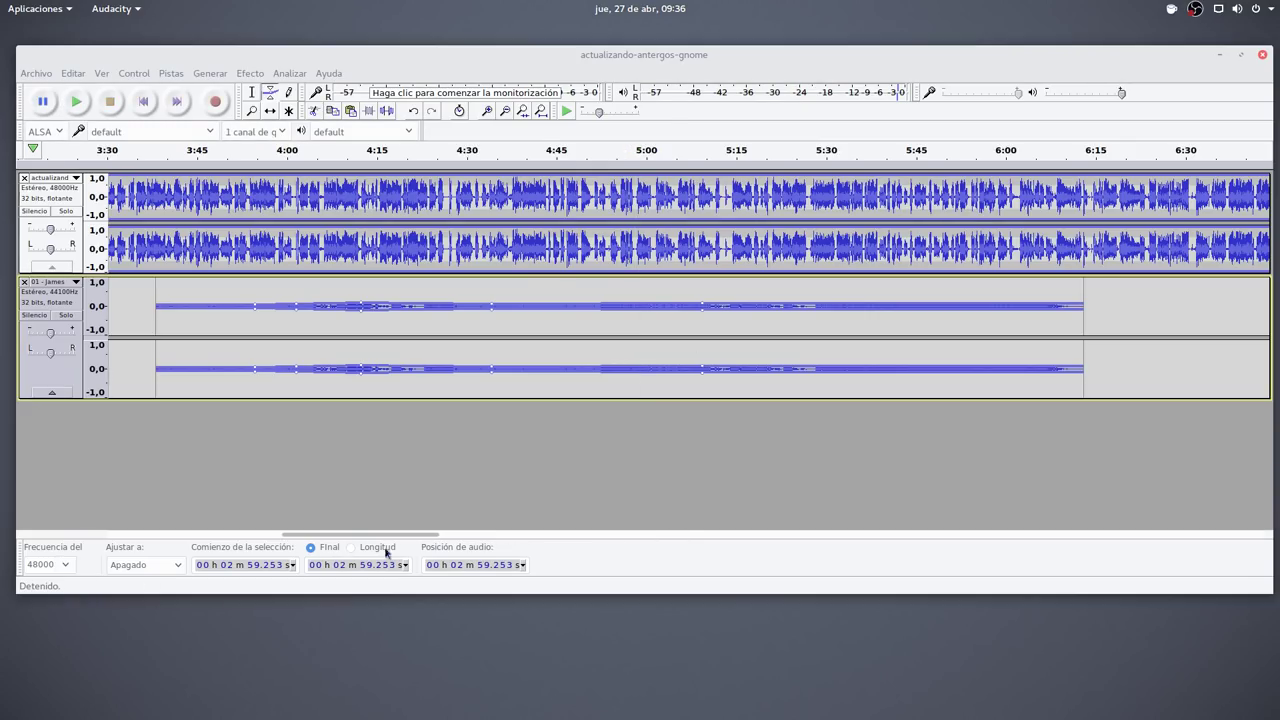
left_click_drag(368, 534, 156, 530)
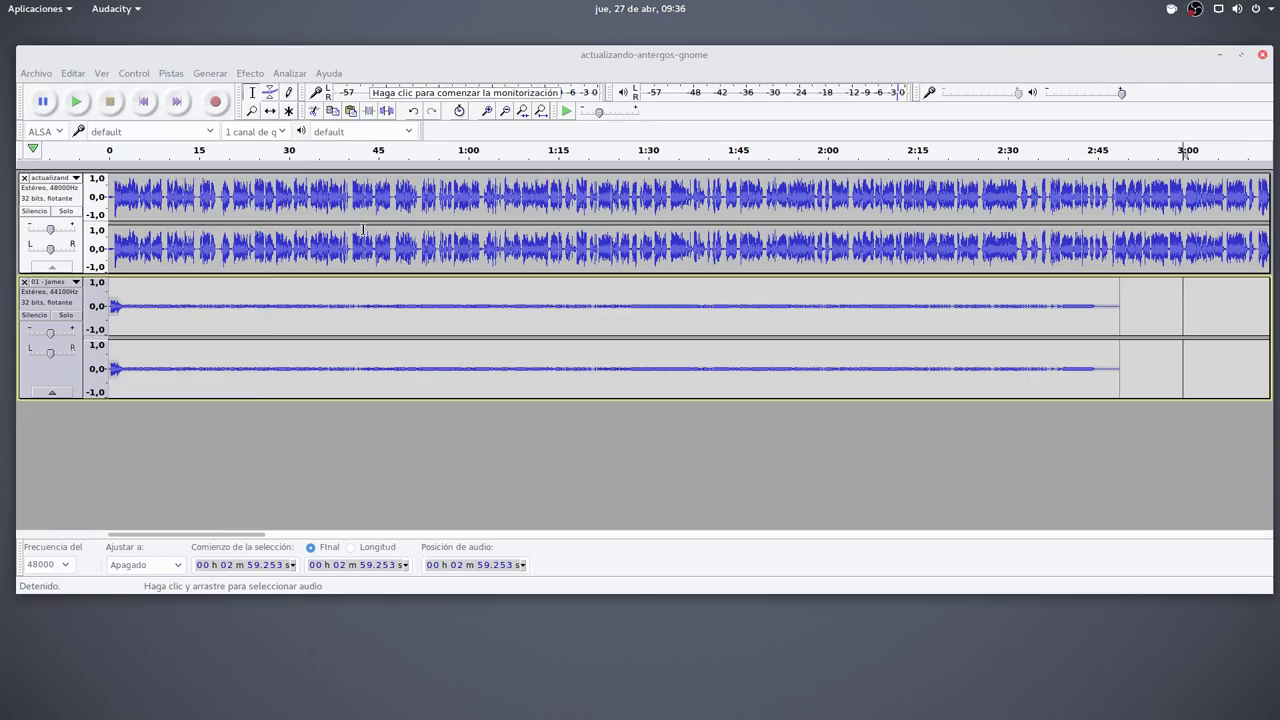
left_click_drag(222, 539, 643, 542)
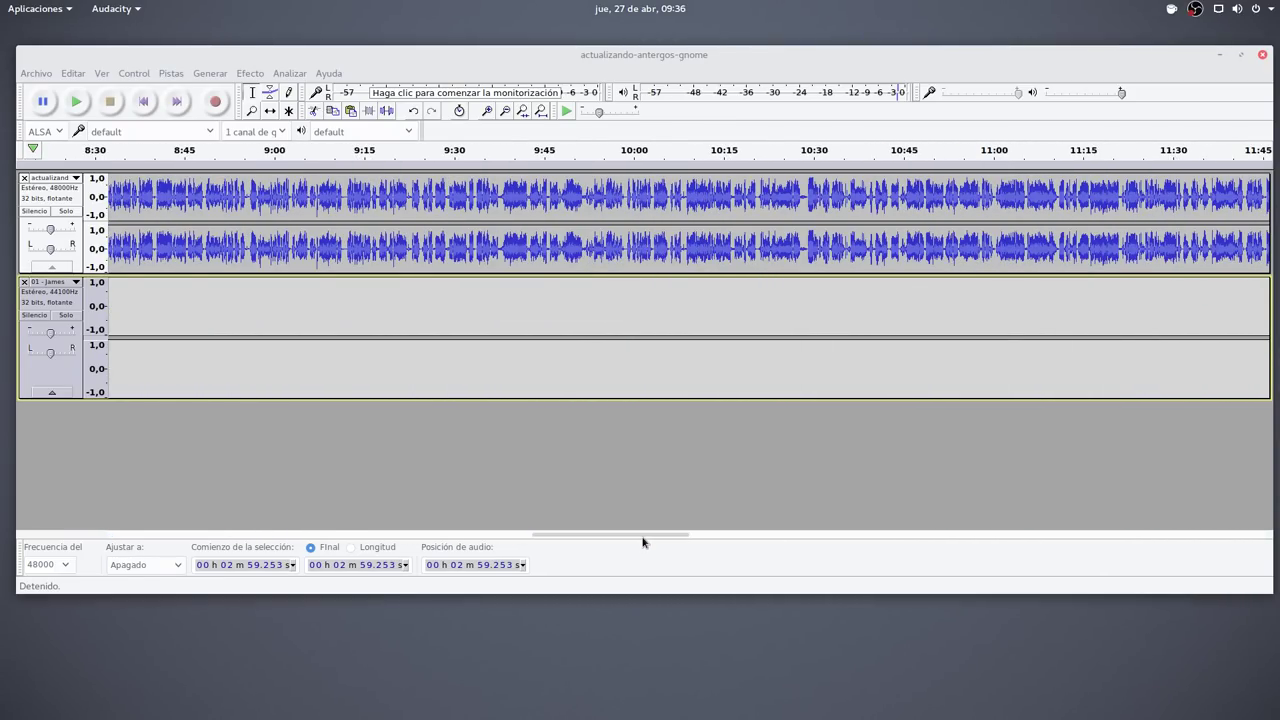
left_click_drag(637, 541, 171, 521)
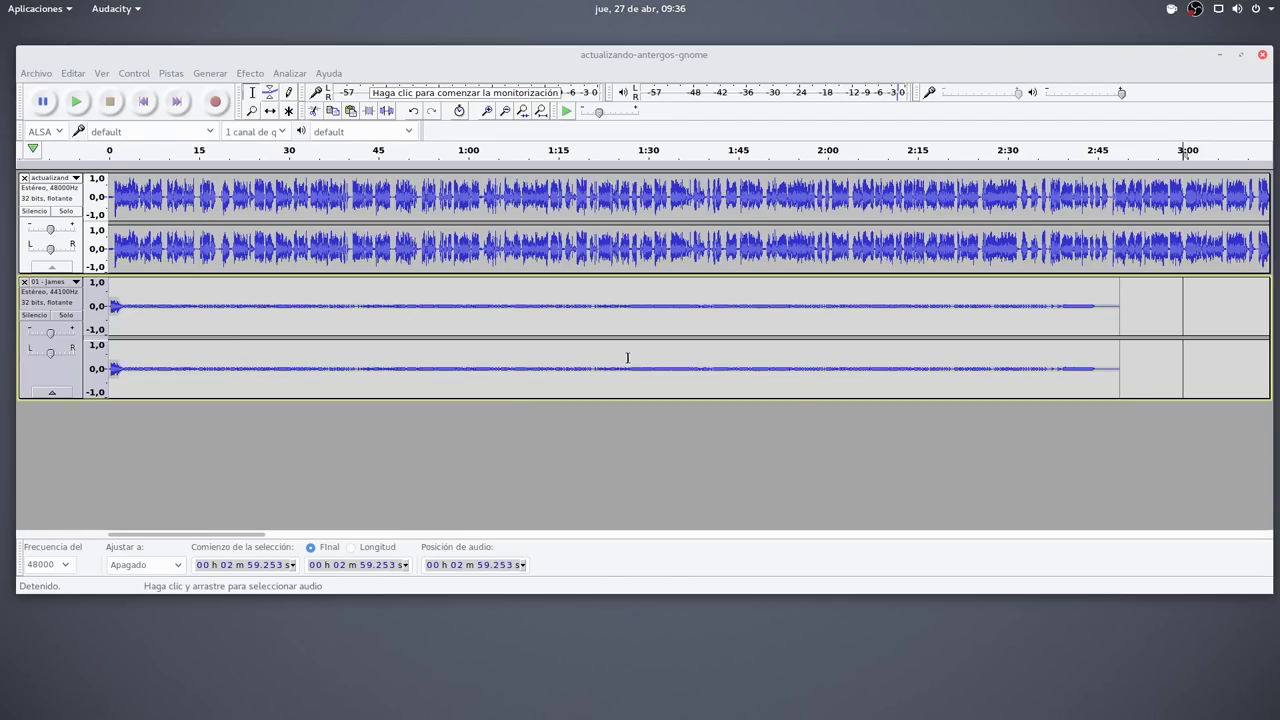
Export the mix to the home folder as audacity-mezcla-final in 32-bit float WAV format, accepting the stereo mixdown.
left_click(36, 73)
left_click(68, 337)
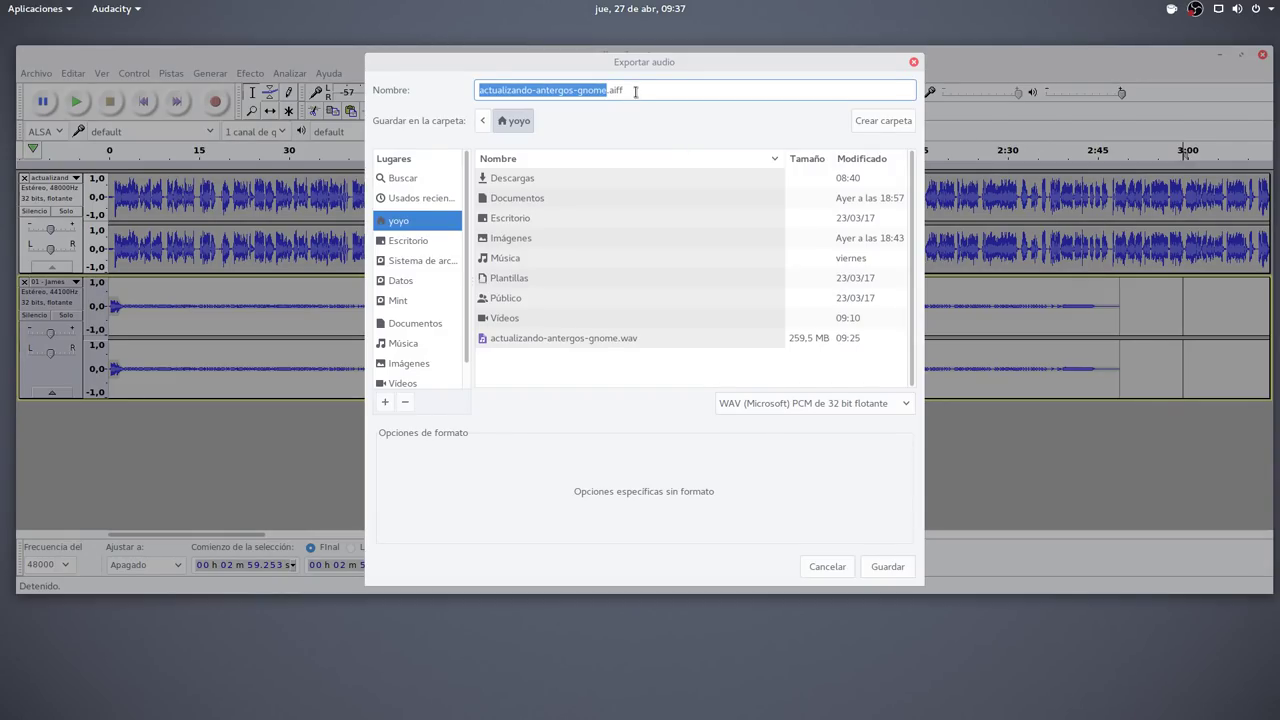
left_click_drag(640, 90, 455, 90)
type("audacity-mezcla")
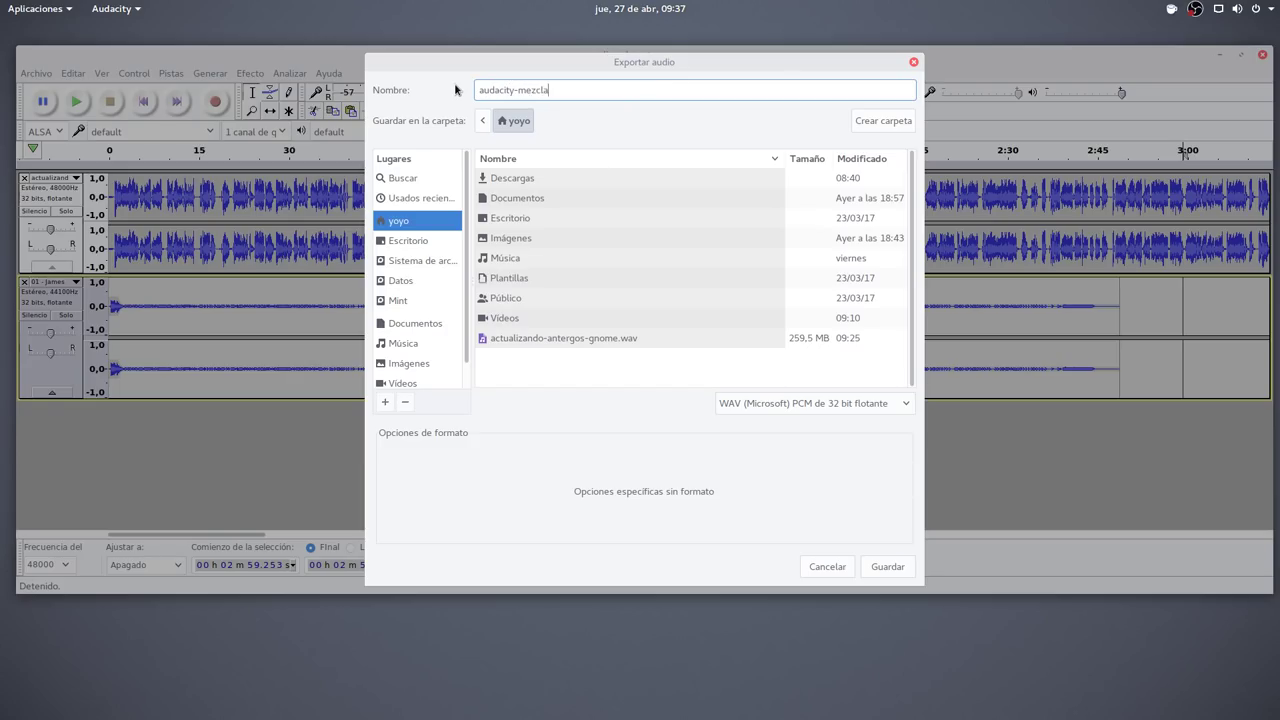
type("-final")
left_click(887, 567)
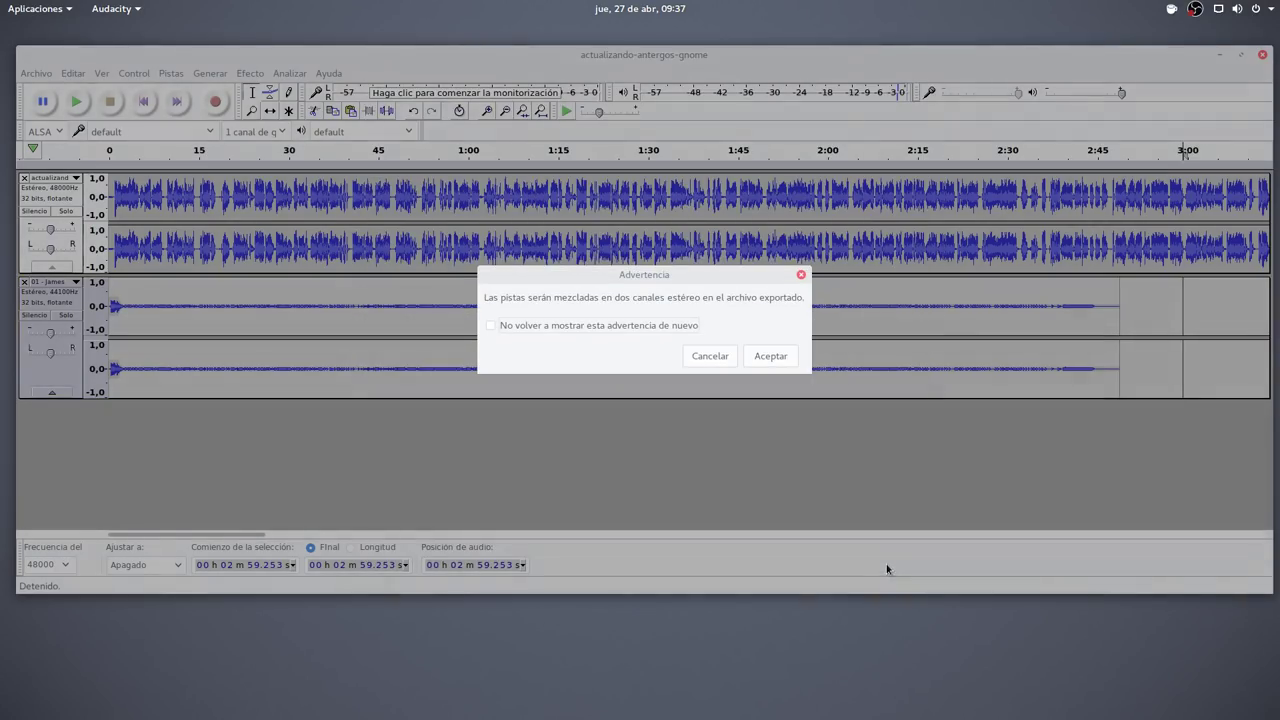
left_click(771, 357)
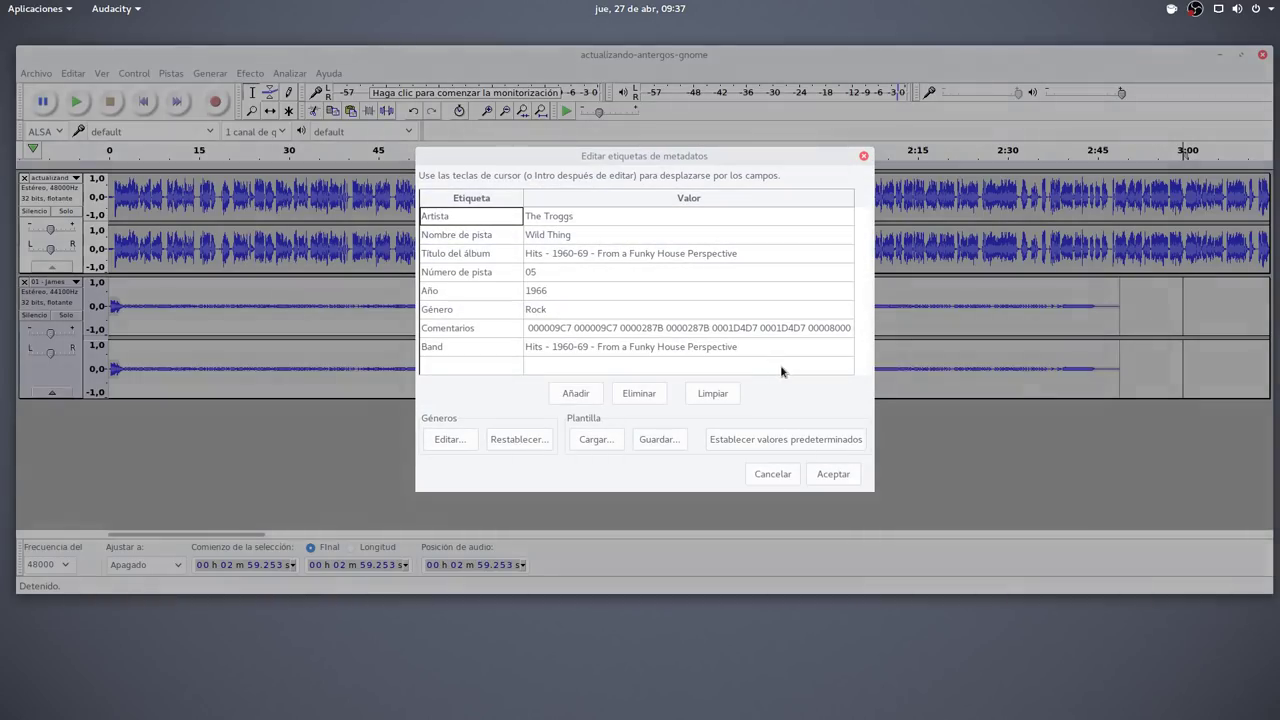
Clear the comments, album title, track name and artist values from the export metadata.
left_click(795, 330)
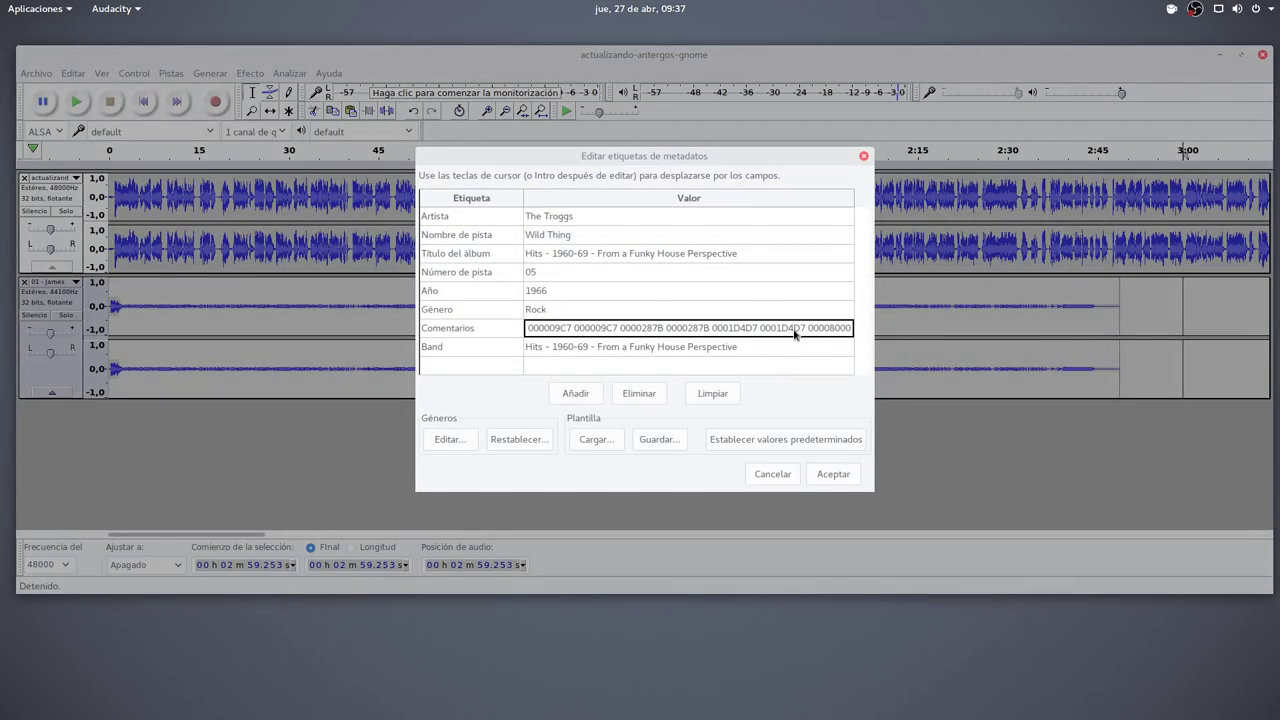
left_click(793, 330)
key("BackSpace")
left_click(734, 253)
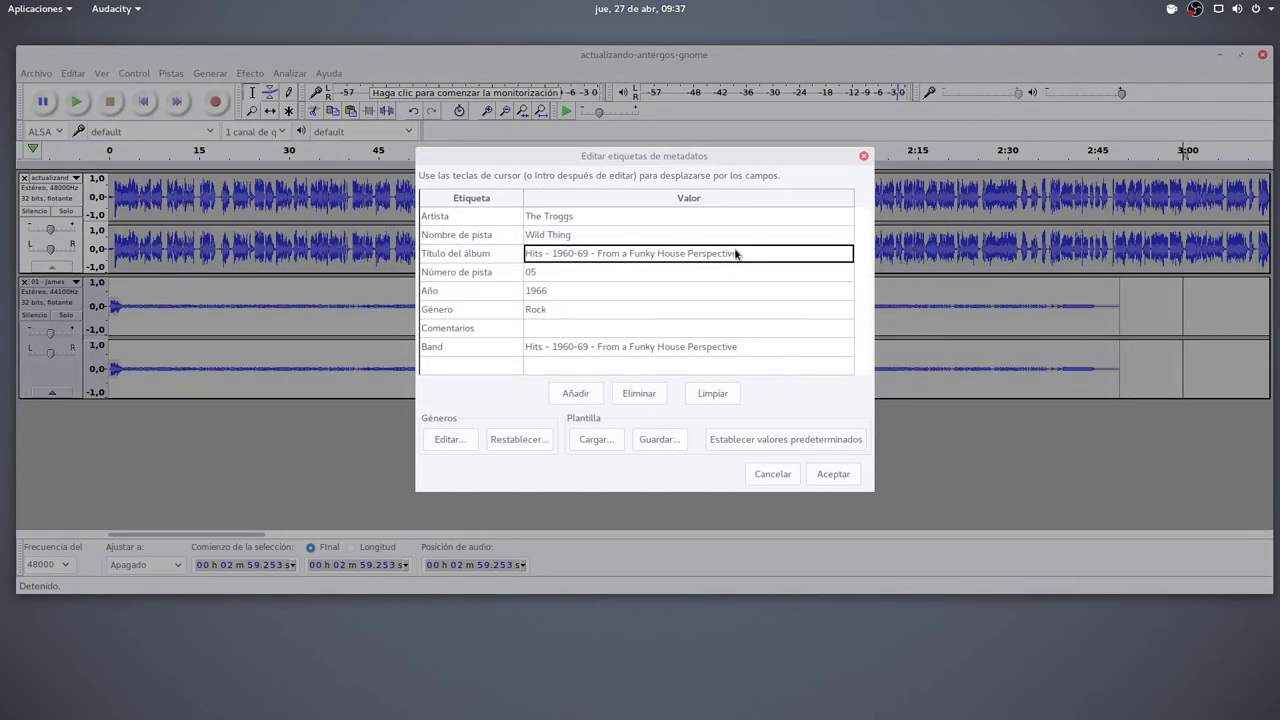
left_click(760, 255)
key("BackSpace")
left_click(621, 240)
left_click(630, 236)
key("BackSpace")
left_click(603, 223)
left_click(604, 224)
key("BackSpace")
Clear the track number, year, genre and band metadata values, and accept the tags to run the export.
left_click(597, 280)
left_click(597, 280)
key("BackSpace")
left_click(583, 291)
left_click(590, 291)
key("BackSpace")
left_click(585, 313)
left_click(585, 313)
key("BackSpace")
left_click(755, 349)
left_click(757, 348)
key("BackSpace")
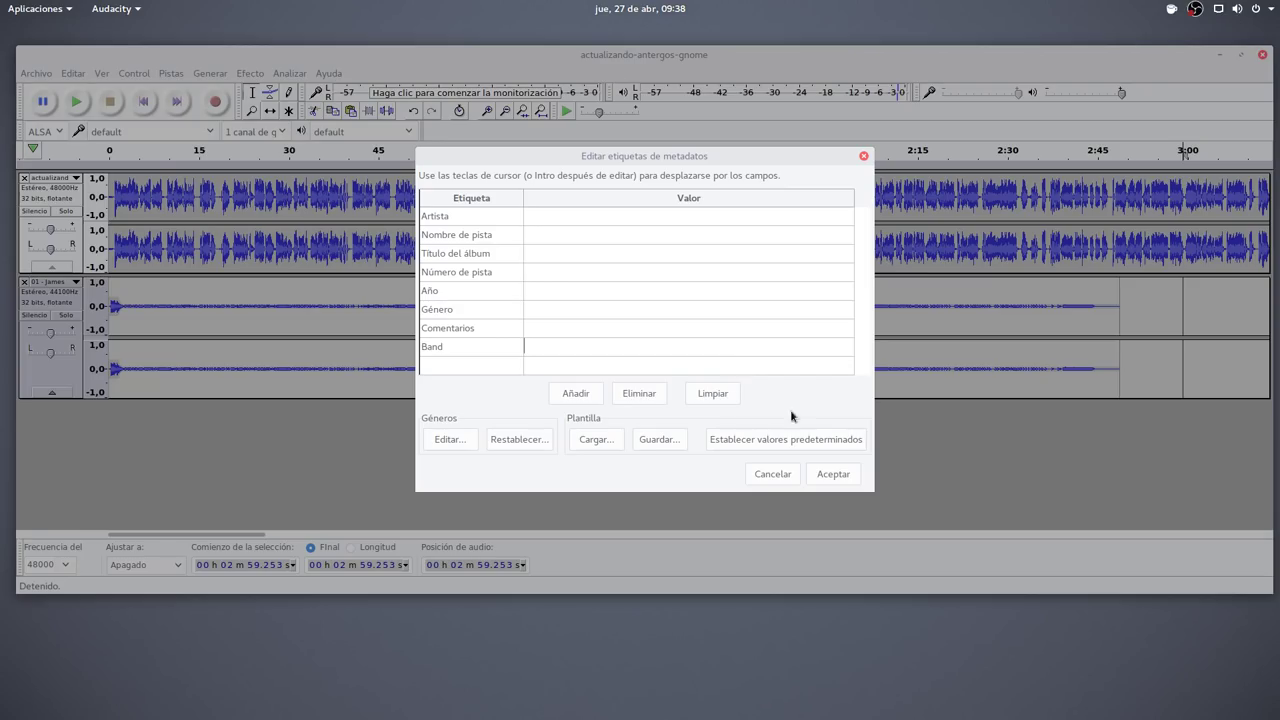
left_click(833, 473)
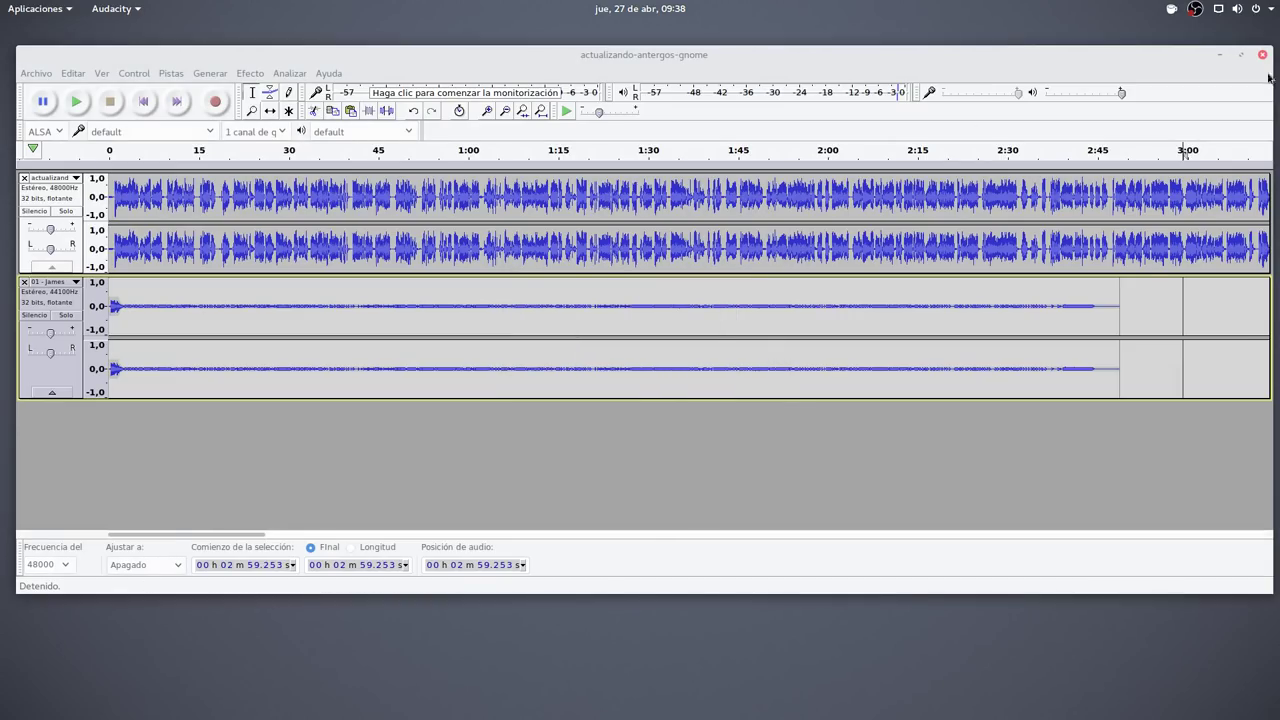
Minimize Audacity, switch to the file manager and show the home folder in a fully visible window.
left_click(1219, 54)
mouse_move(1, 1)
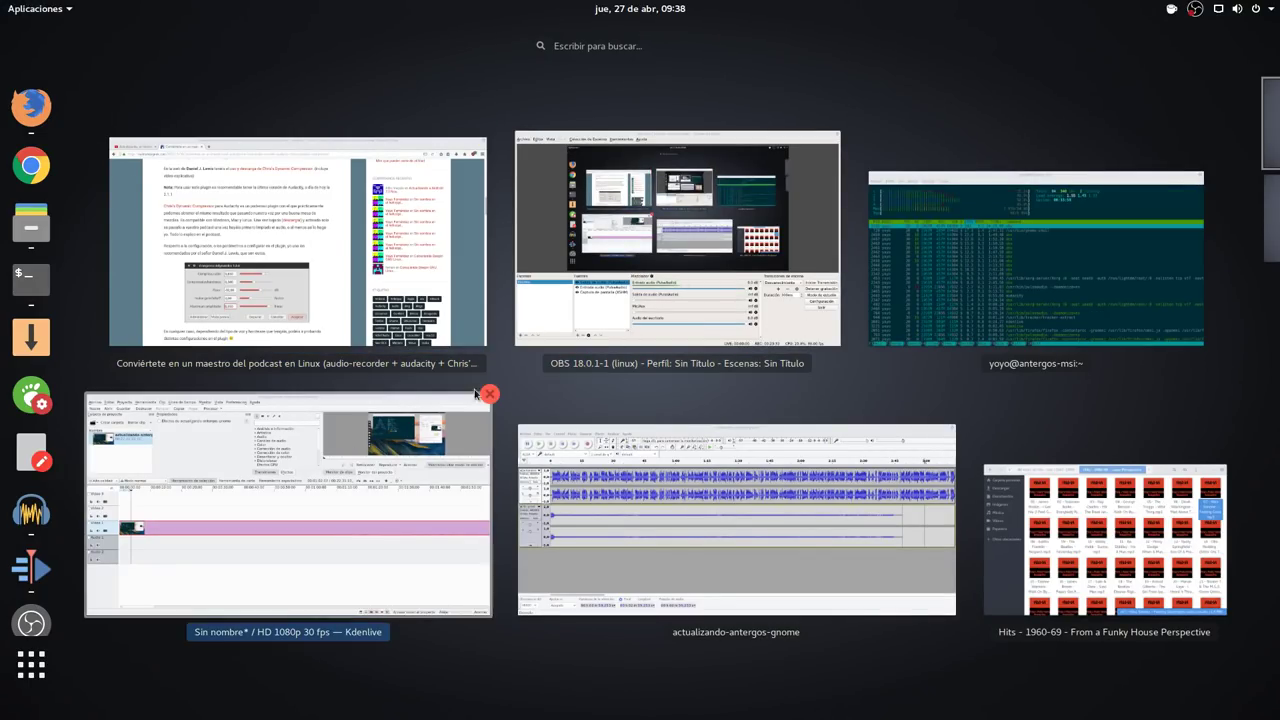
left_click(1000, 545)
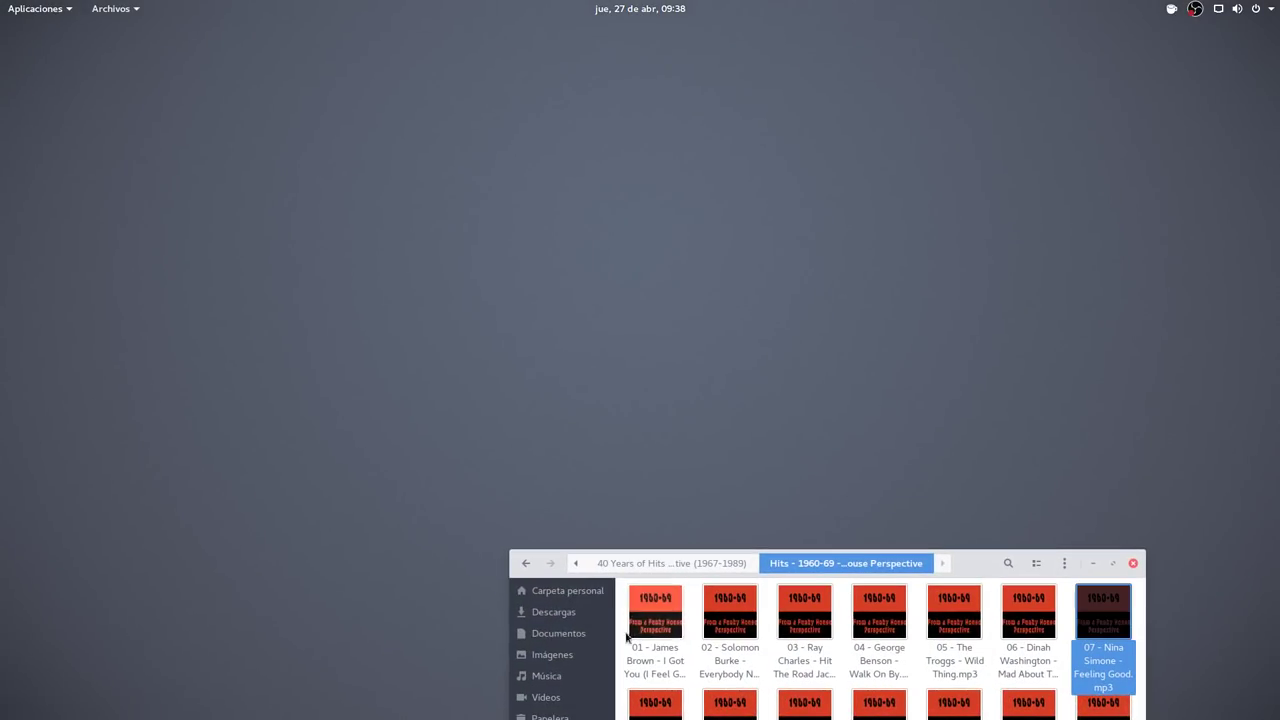
left_click(562, 590)
left_click_drag(982, 558, 911, 182)
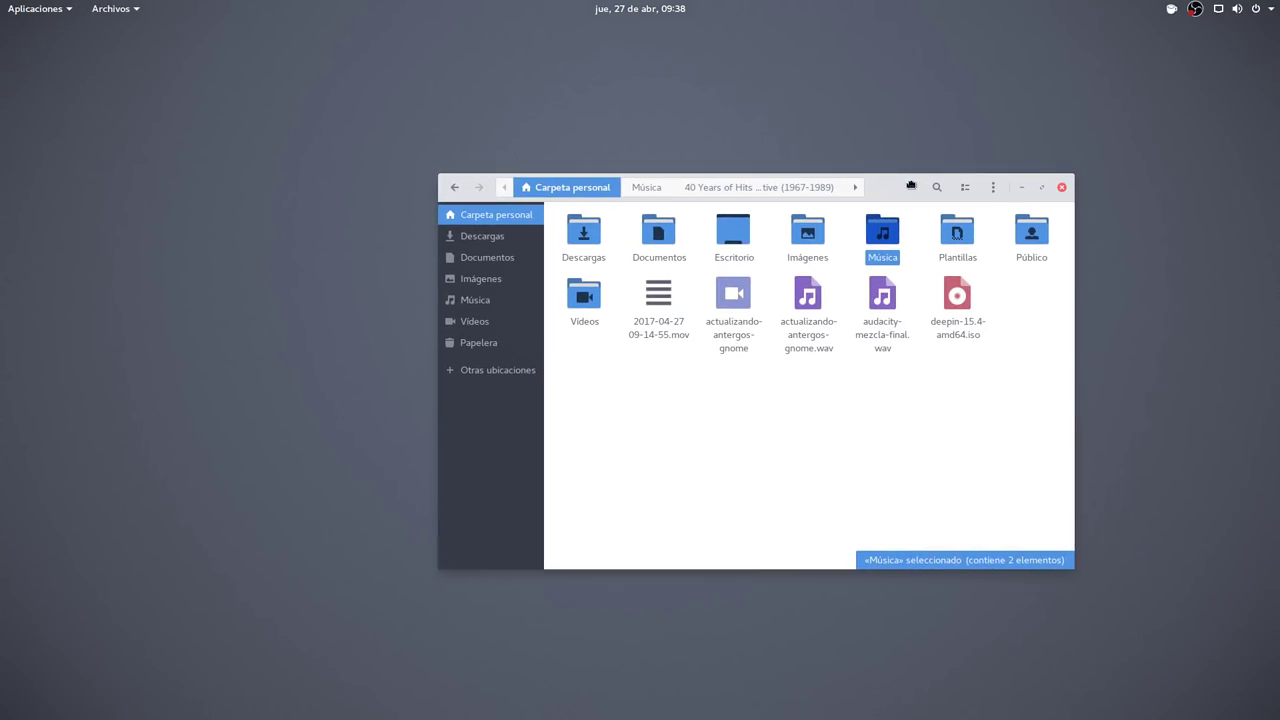
Open audacity-mezcla-final.wav in the video player, listen to it from a later position, and close the player.
left_click(879, 296)
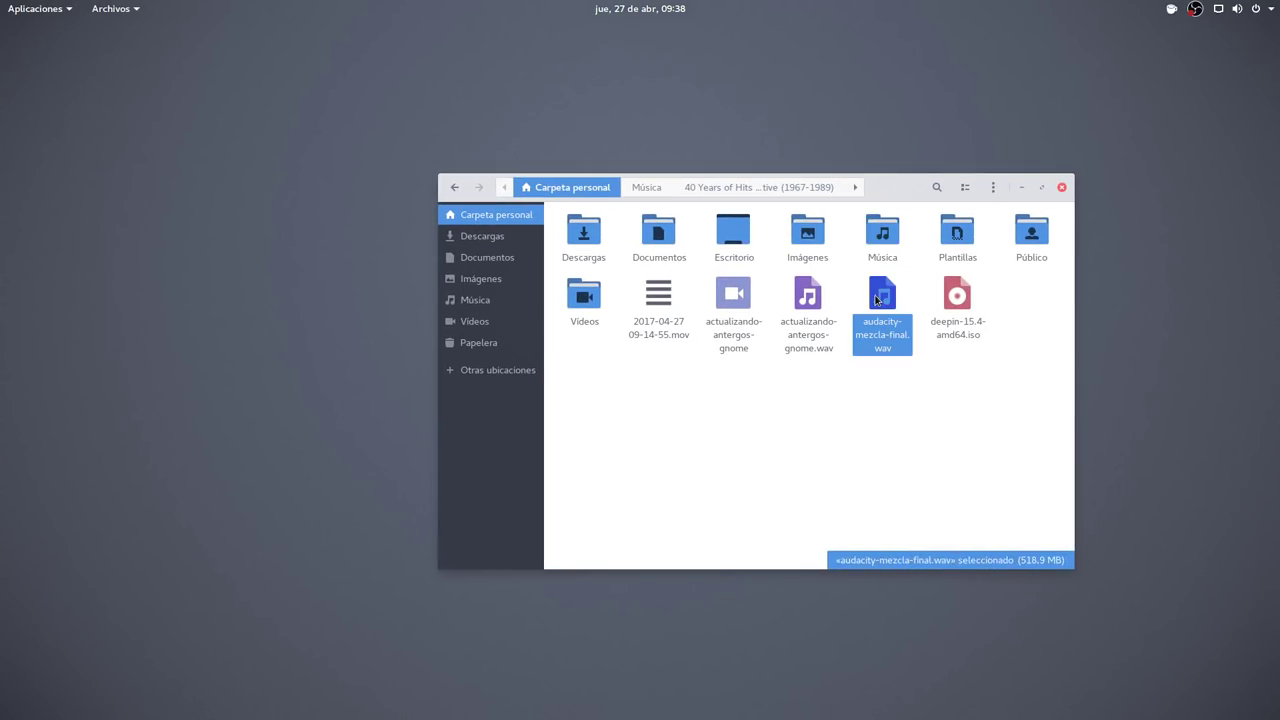
right_click(884, 301)
left_click(919, 313)
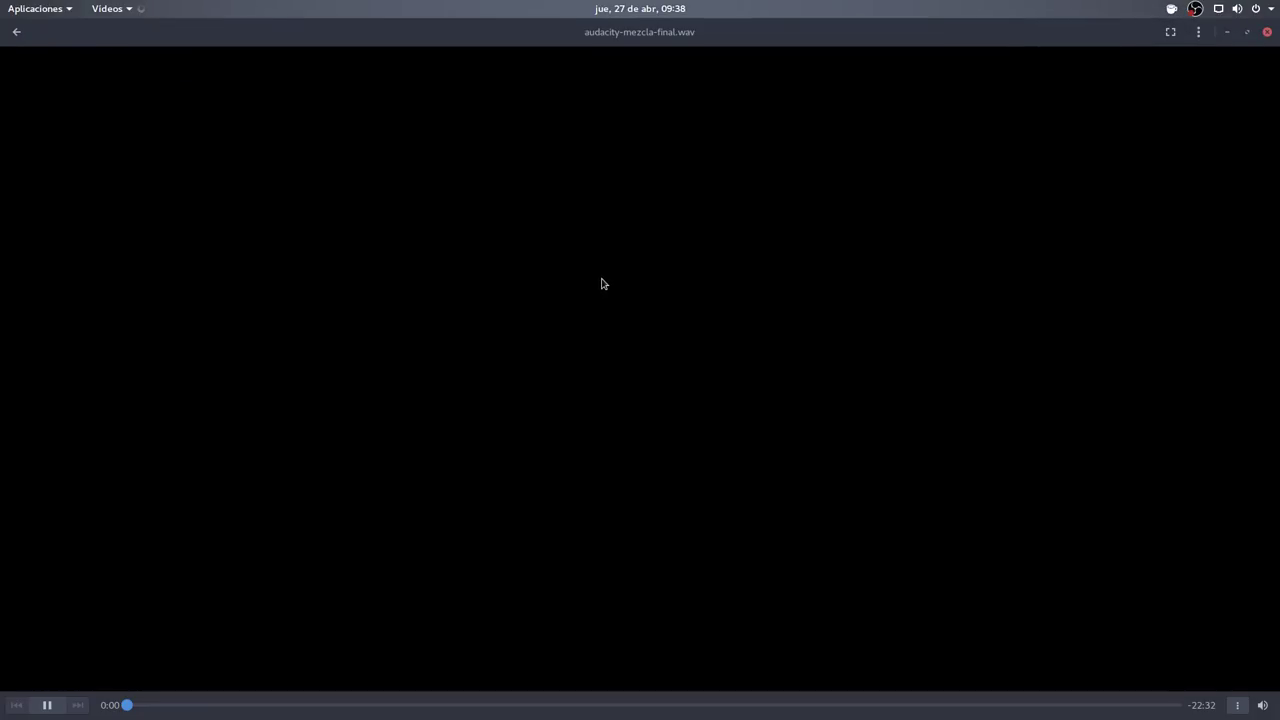
left_click(224, 706)
left_click(1267, 32)
left_click(757, 467)
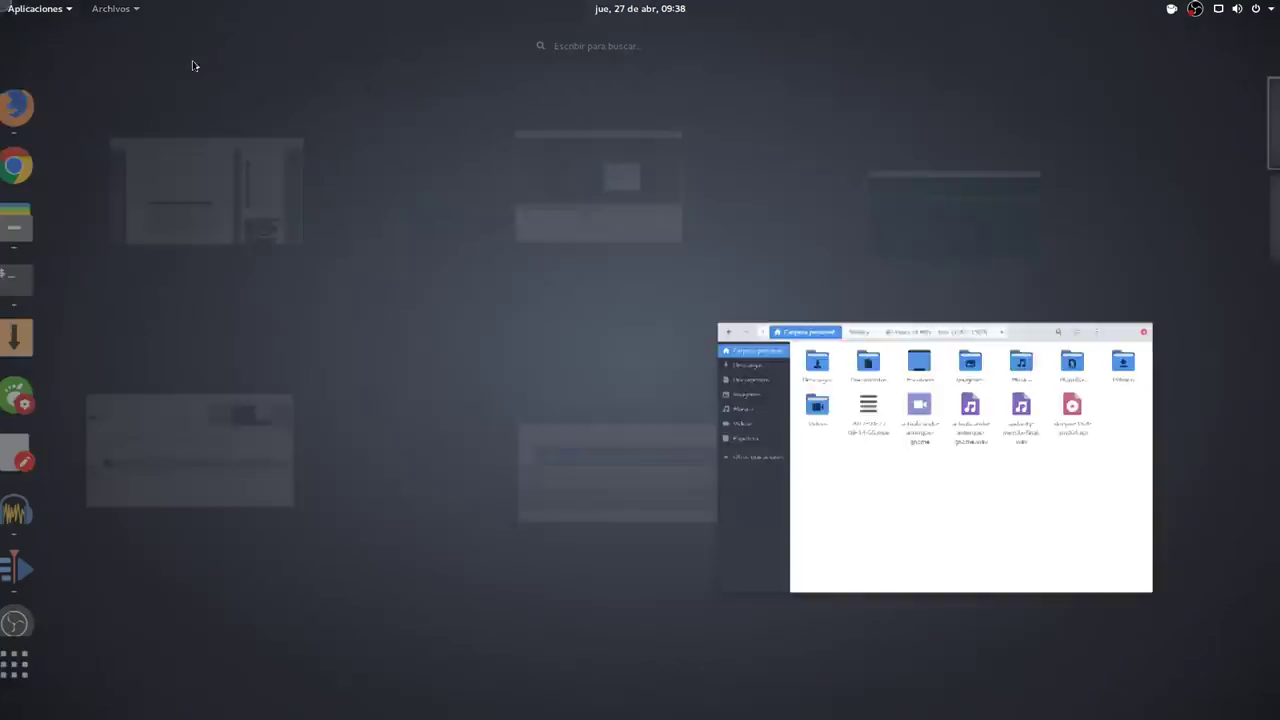
Switch to Audacity and close the actualizando-antergos-gnome project.
mouse_move(0, 0)
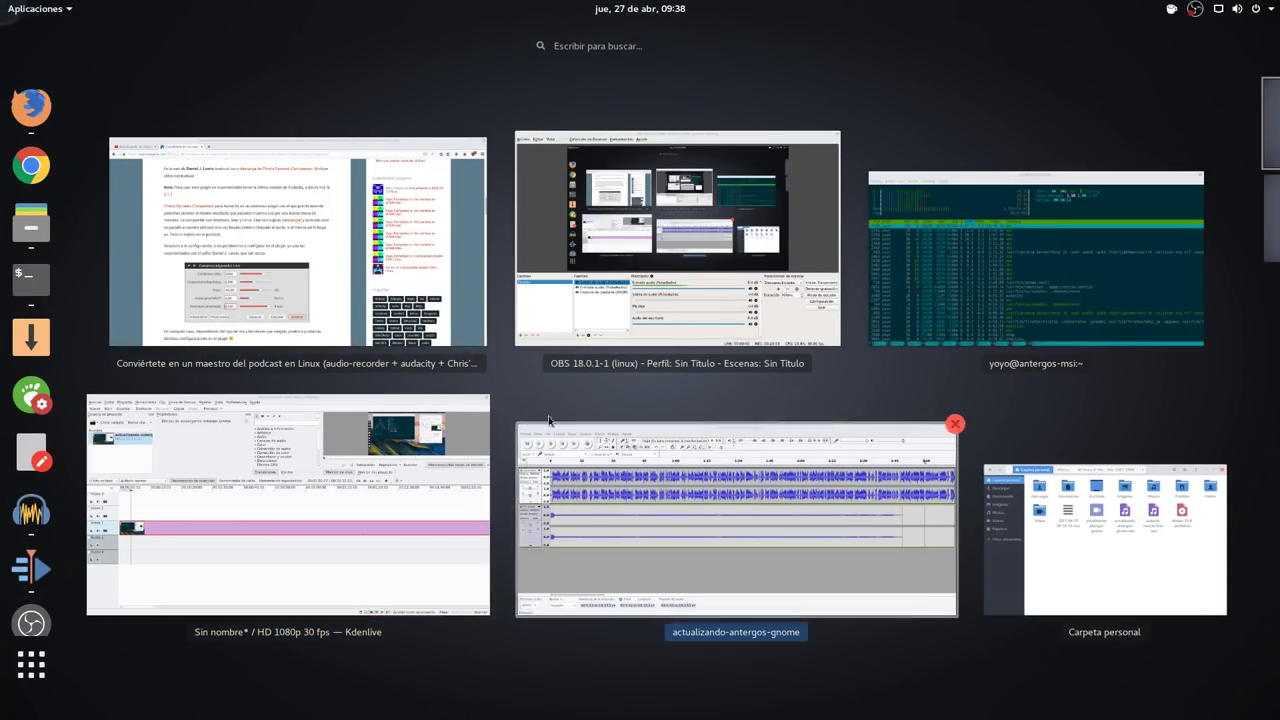
left_click(850, 555)
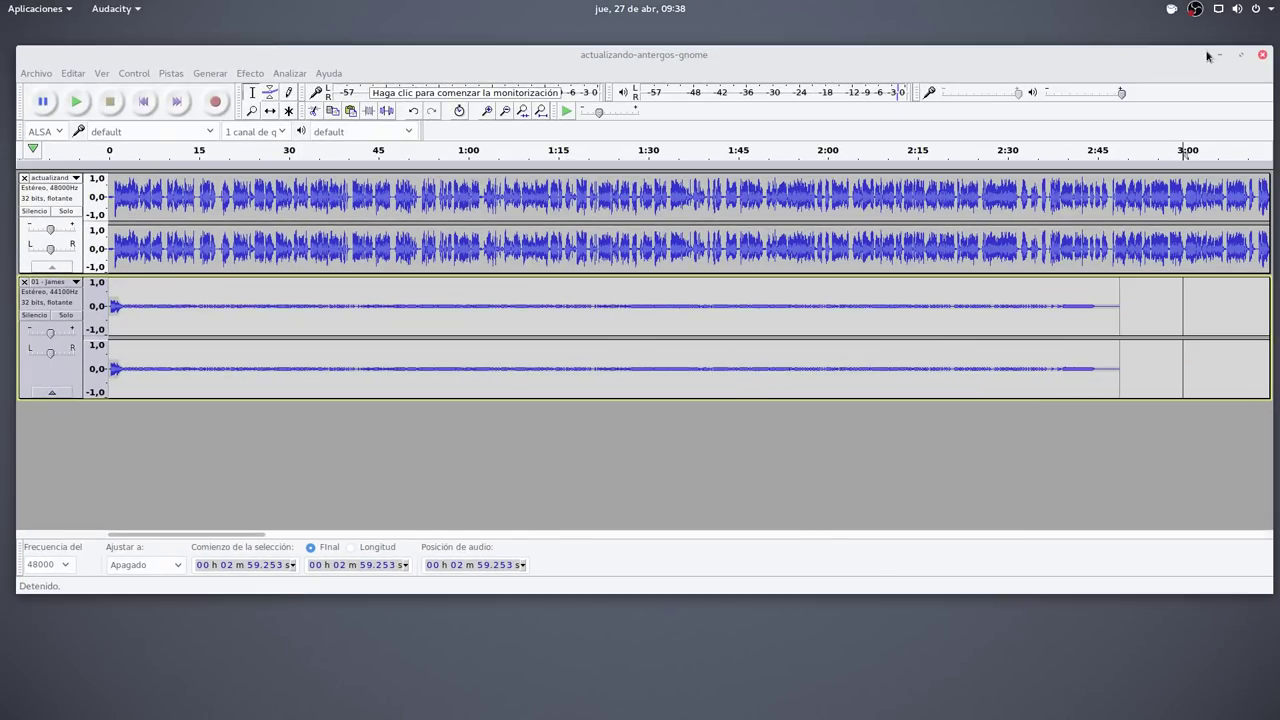
left_click(1262, 54)
left_click(610, 353)
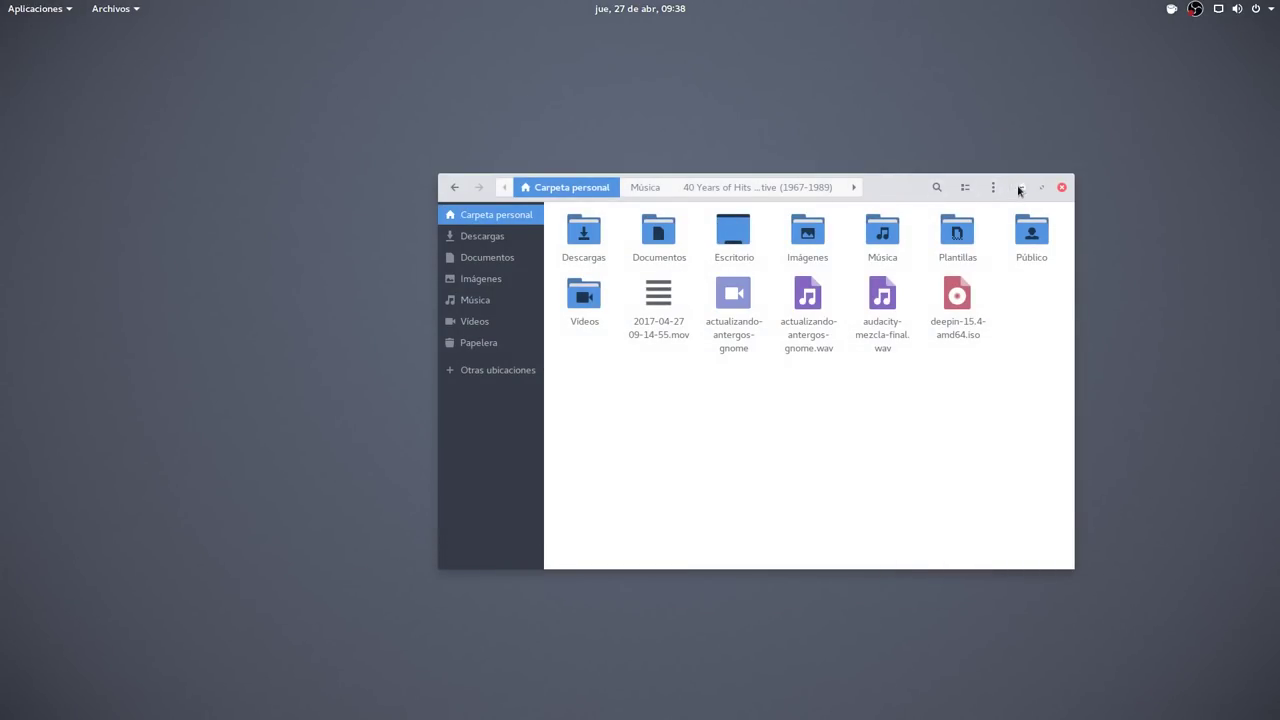
Switch to Kdenlive and add audacity-mezcla-final.wav from the home folder to the project bin, minimizing the file manager.
left_click(1021, 187)
mouse_move(2, 5)
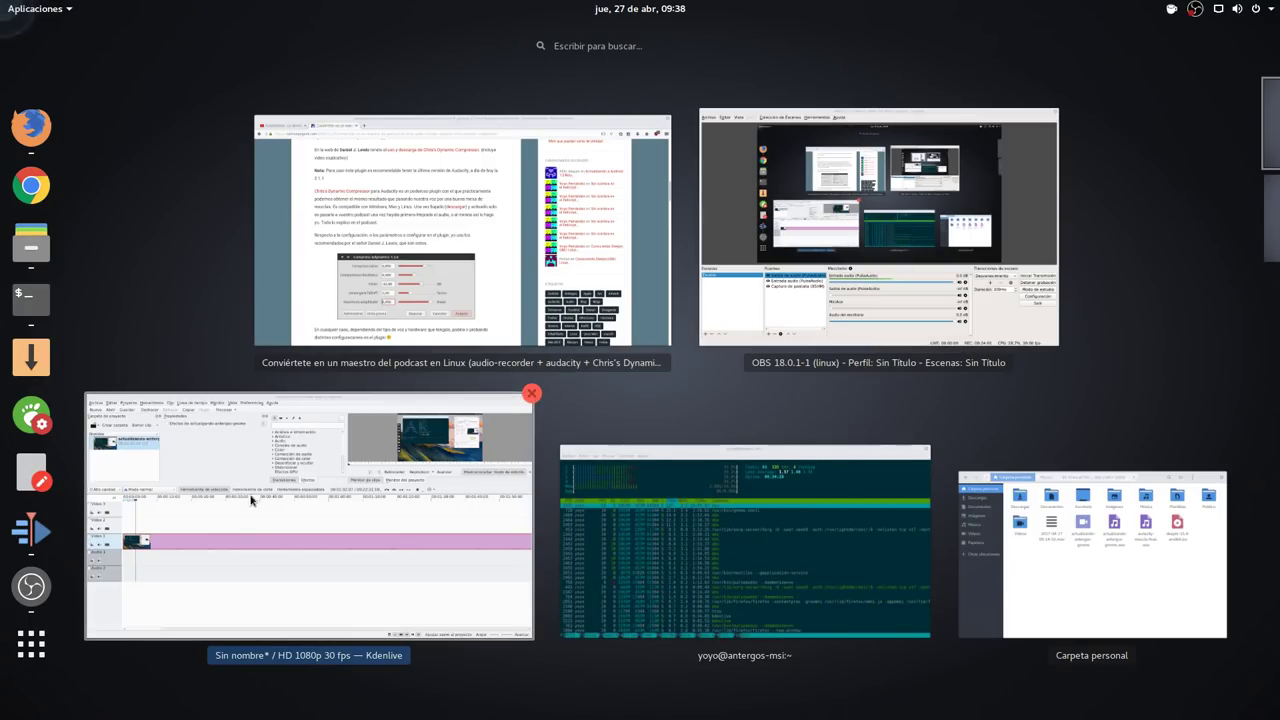
left_click(275, 584)
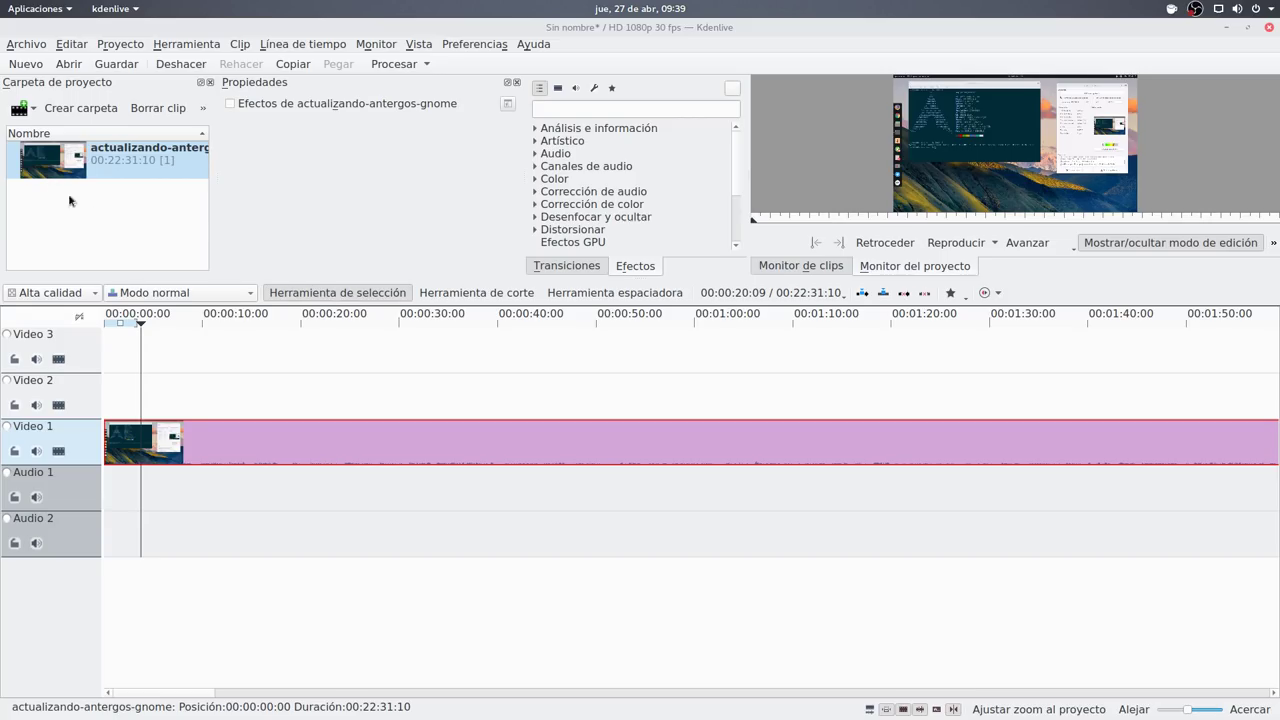
mouse_move(0, 0)
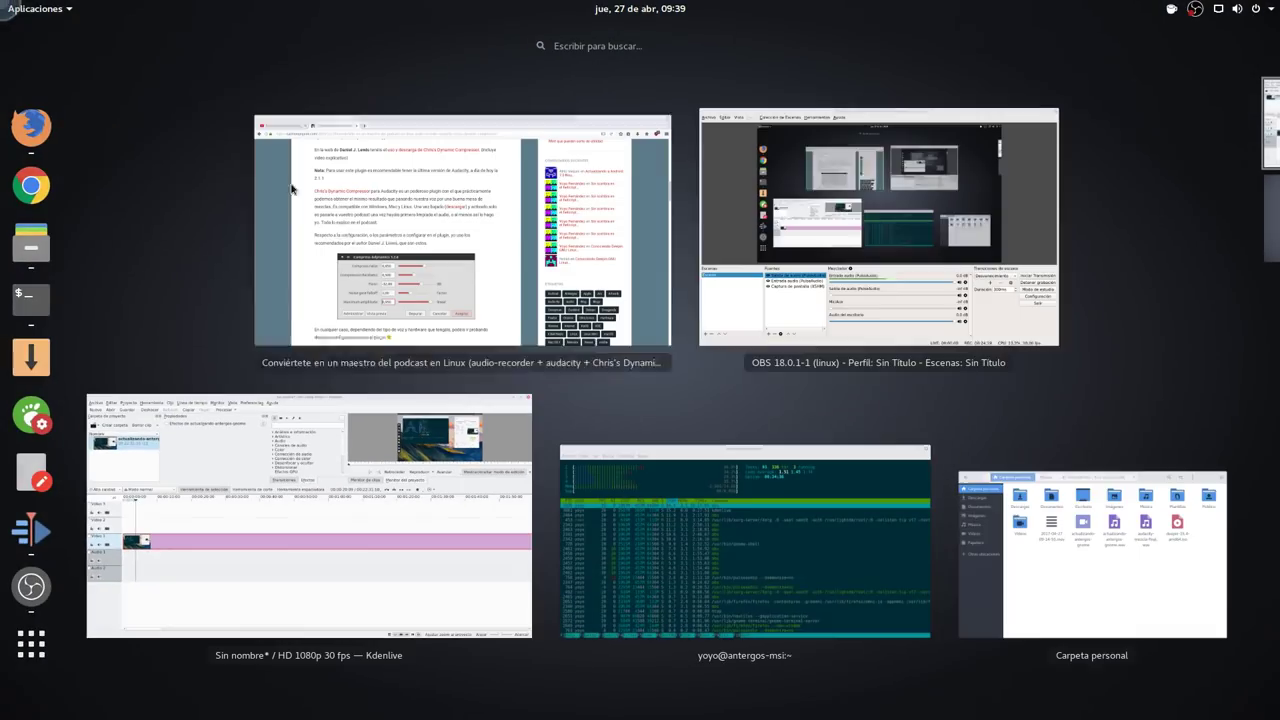
left_click(1131, 600)
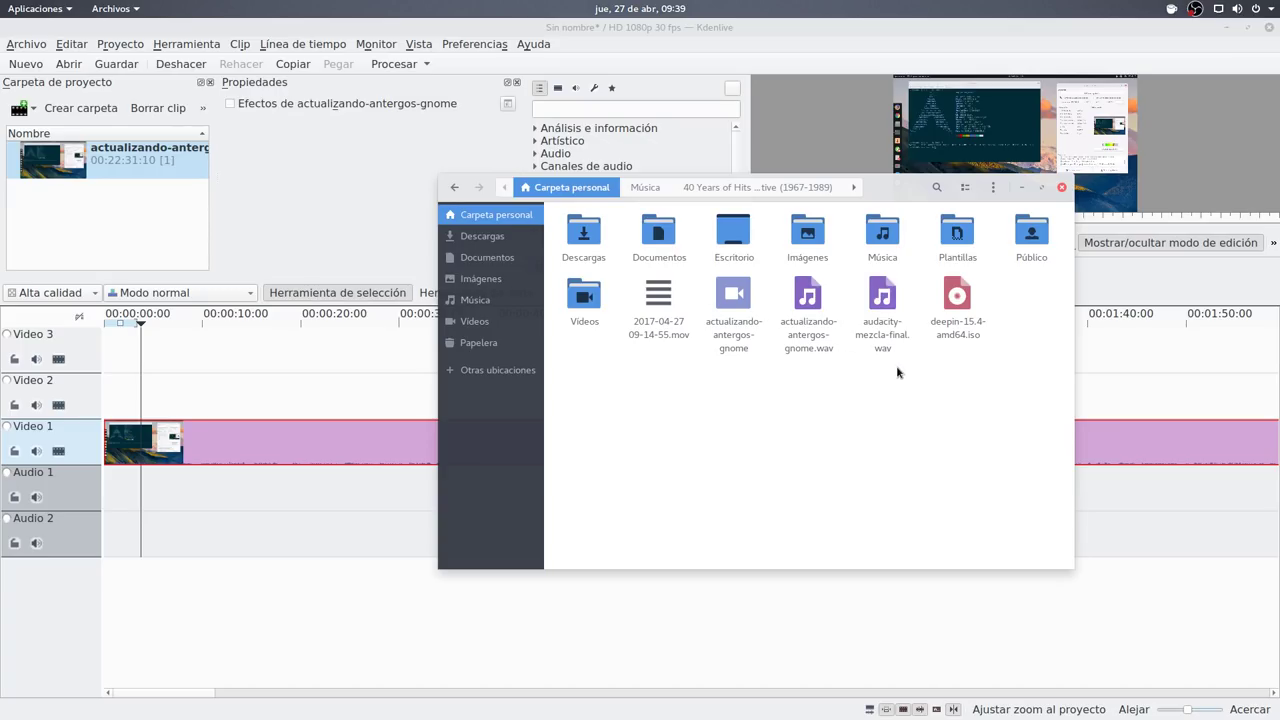
left_click_drag(882, 298, 134, 232)
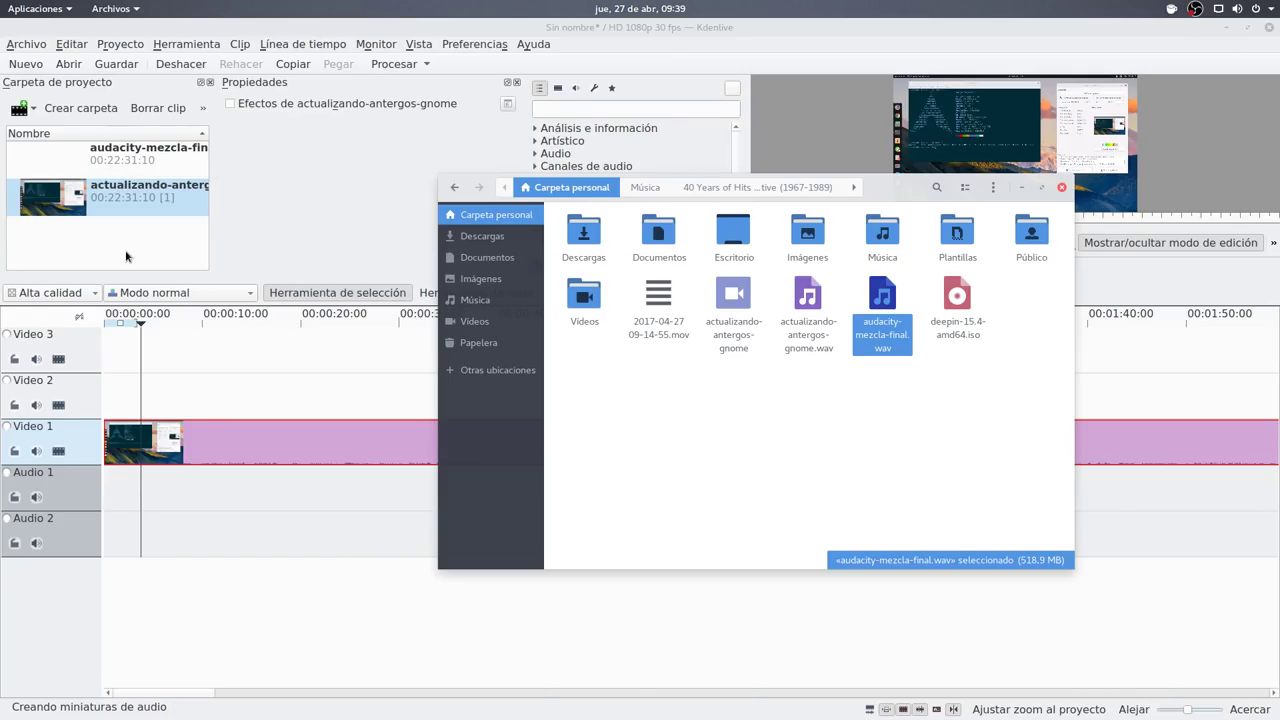
left_click(1021, 188)
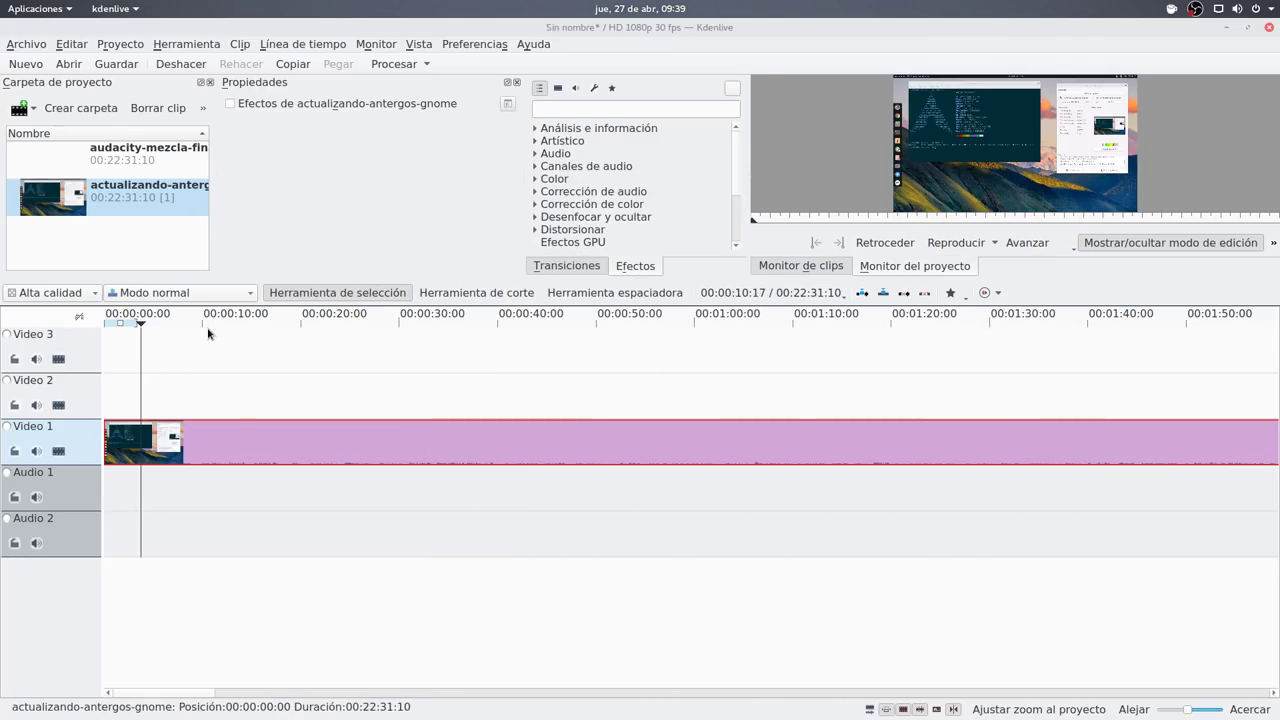
Mute the screencast clip on Video 1 with the Silenciar audio correction effect, and play the timeline to check it.
right_click(305, 440)
mouse_move(378, 648)
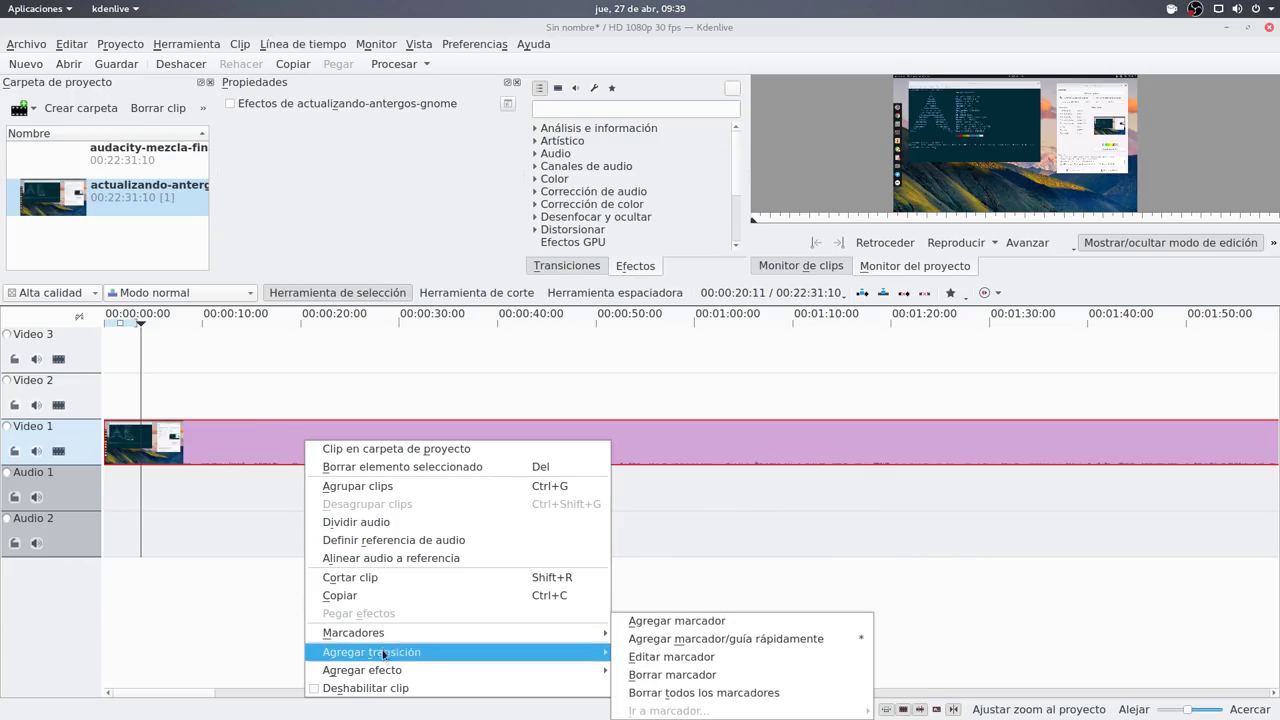
mouse_move(390, 670)
mouse_move(684, 569)
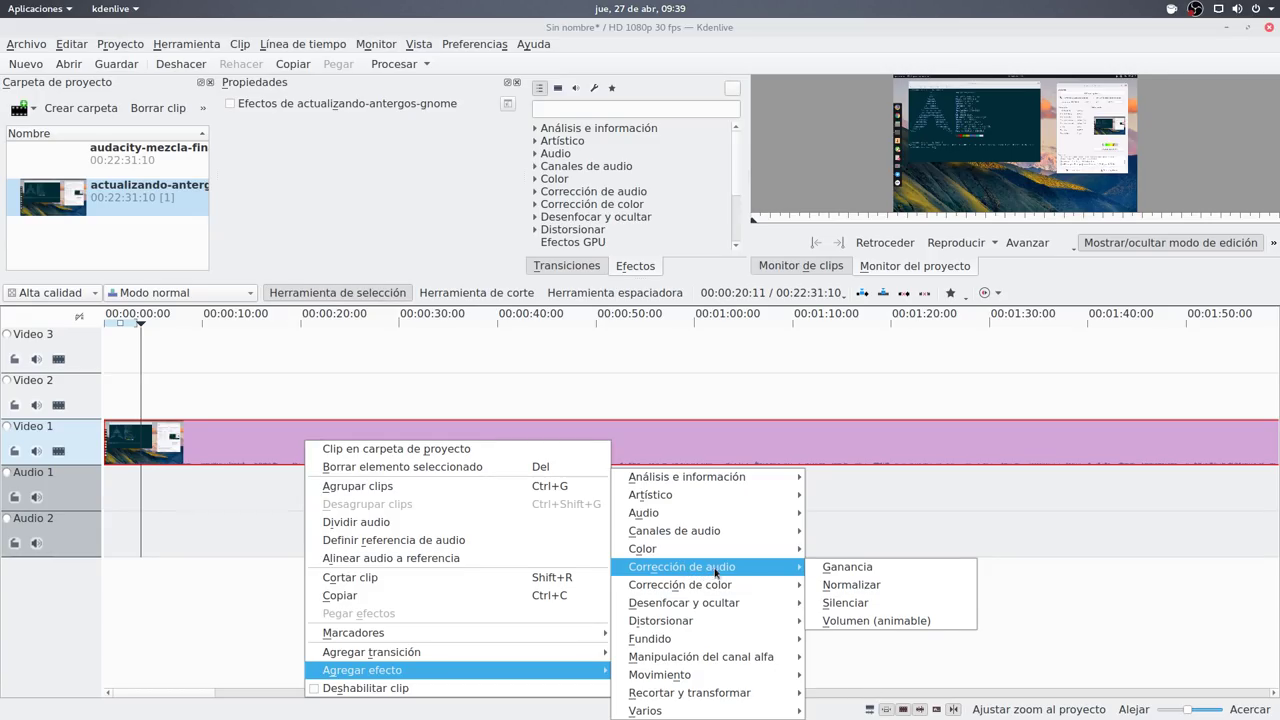
left_click(857, 605)
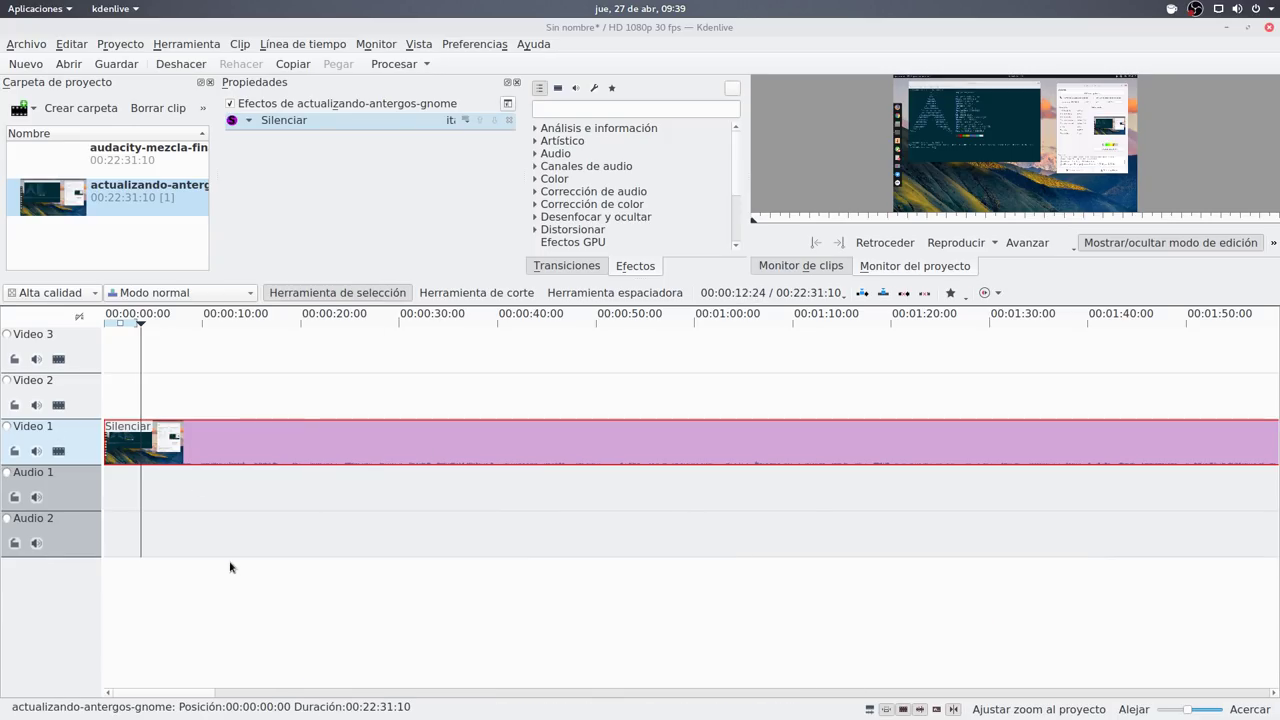
key("space")
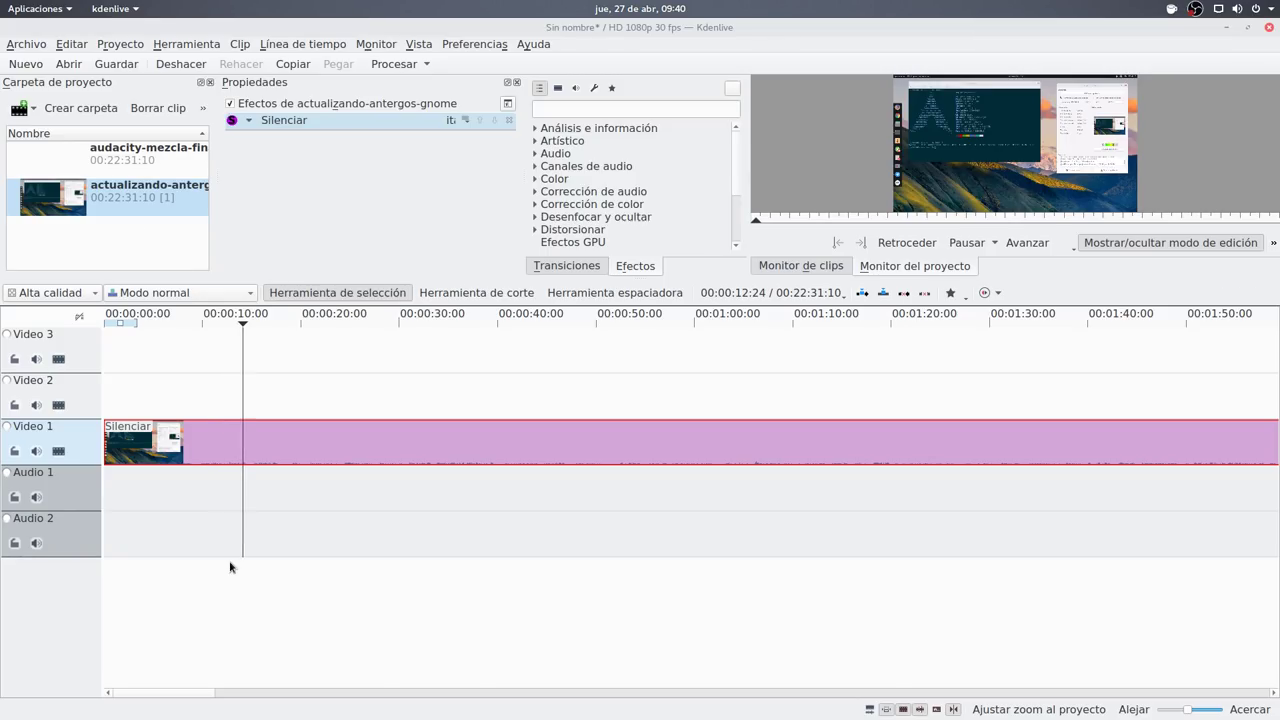
key("space")
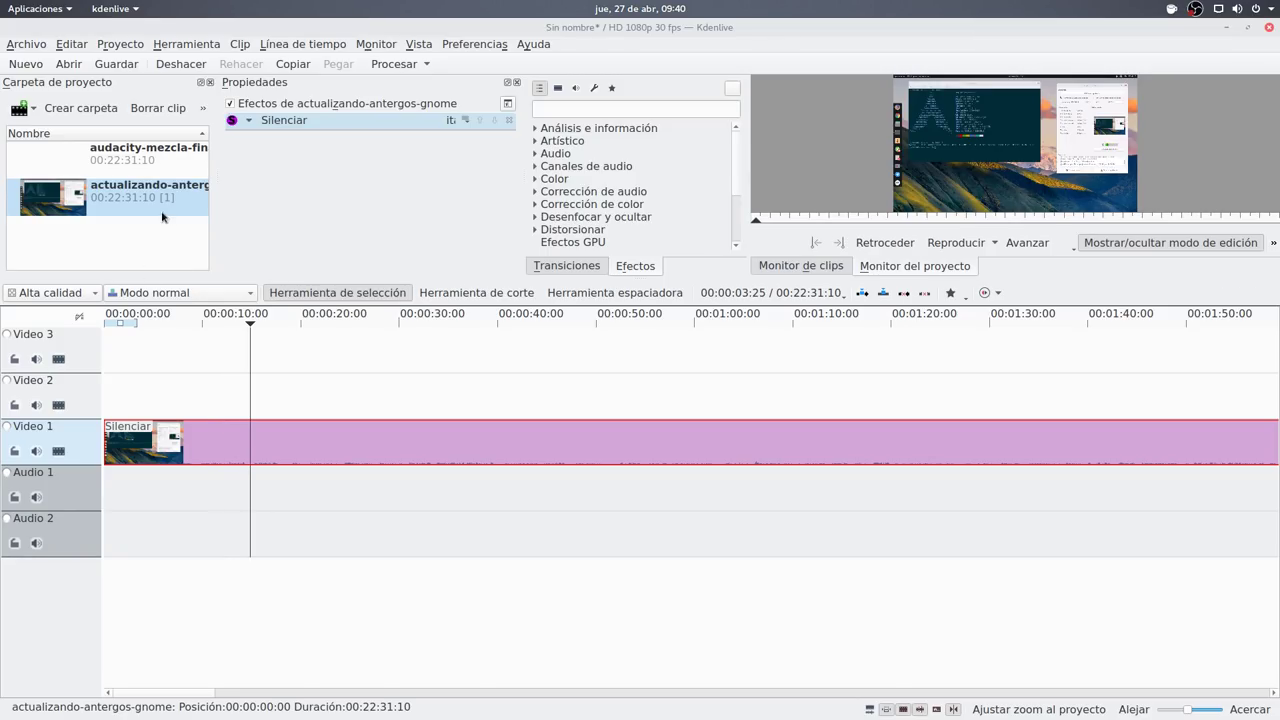
Place audacity-mezcla-final.wav at the start of the Audio 1 track and select the video clip above it.
left_click(136, 153)
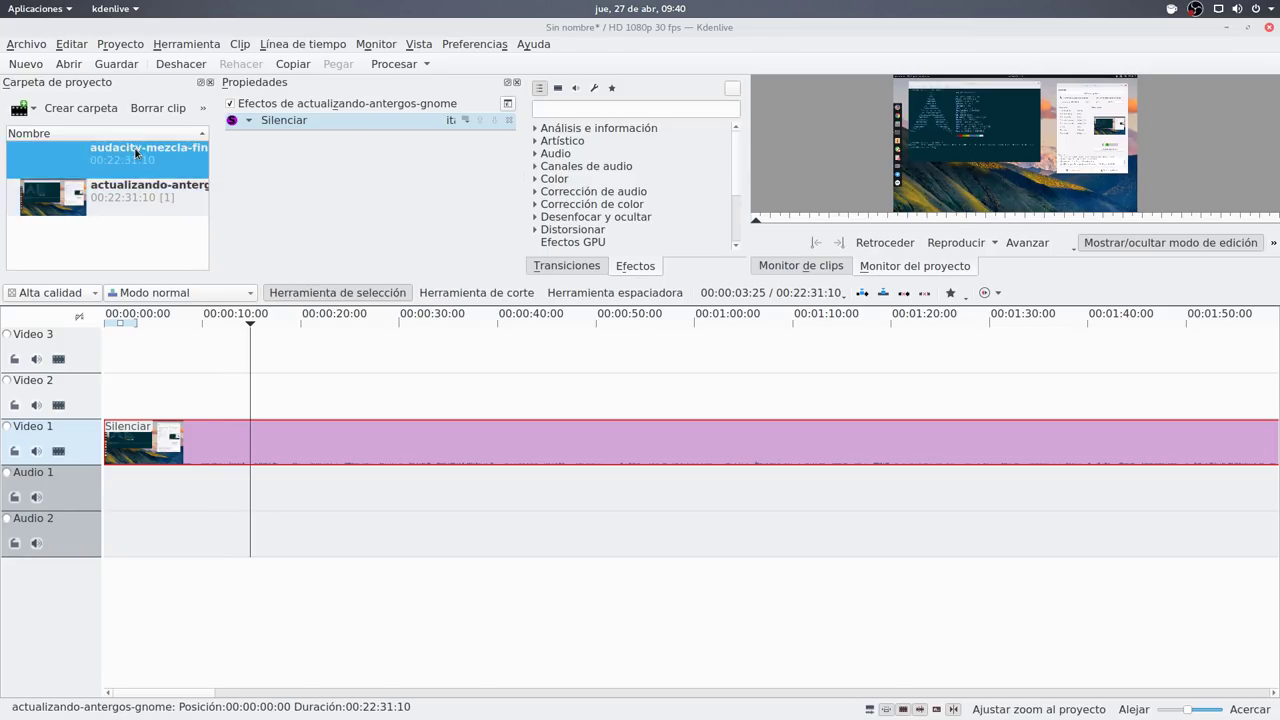
left_click_drag(116, 154, 106, 490)
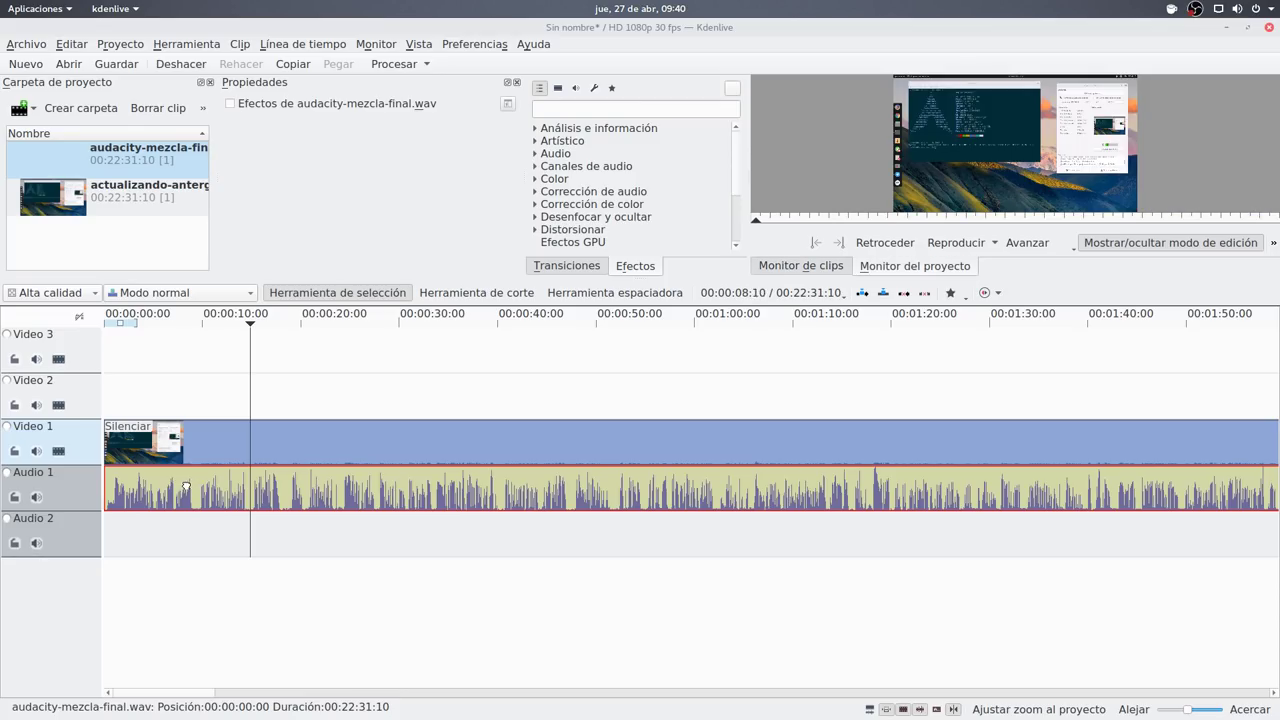
left_click(270, 451)
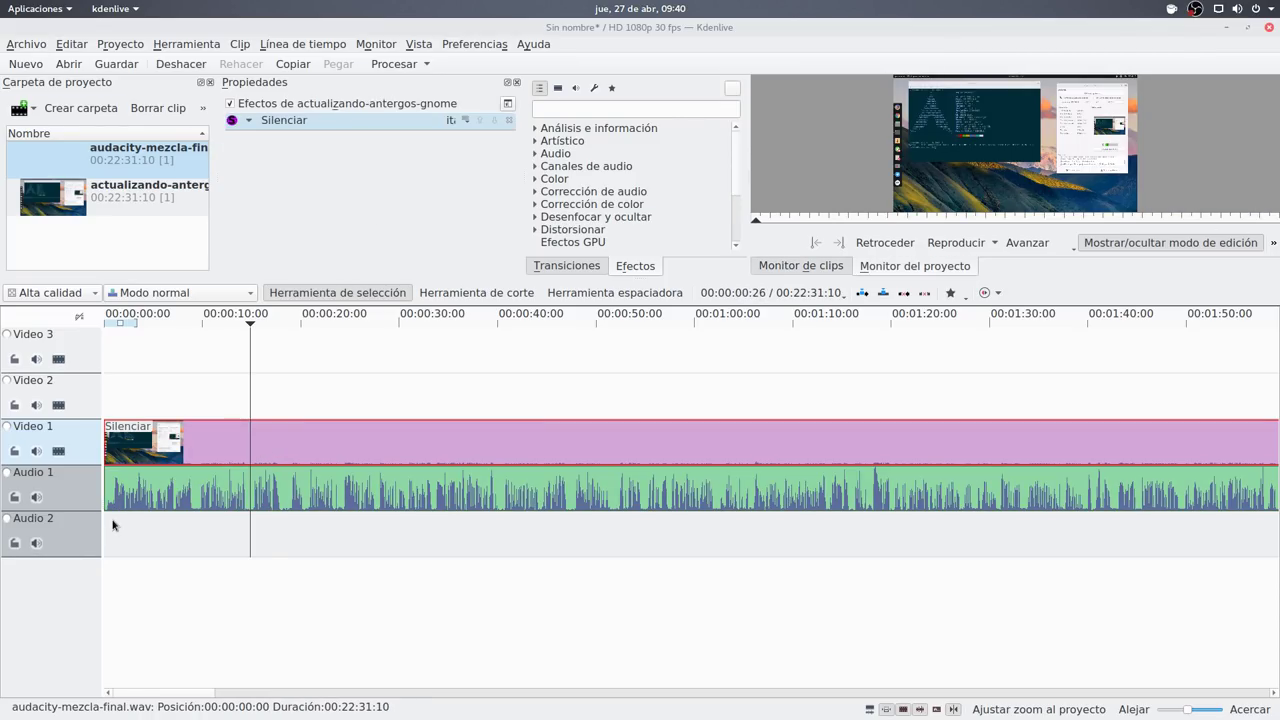
Compare where the video and audio clips end, and play the timeline from about 0:15 and from about 1:17.
left_click_drag(148, 693, 1135, 700)
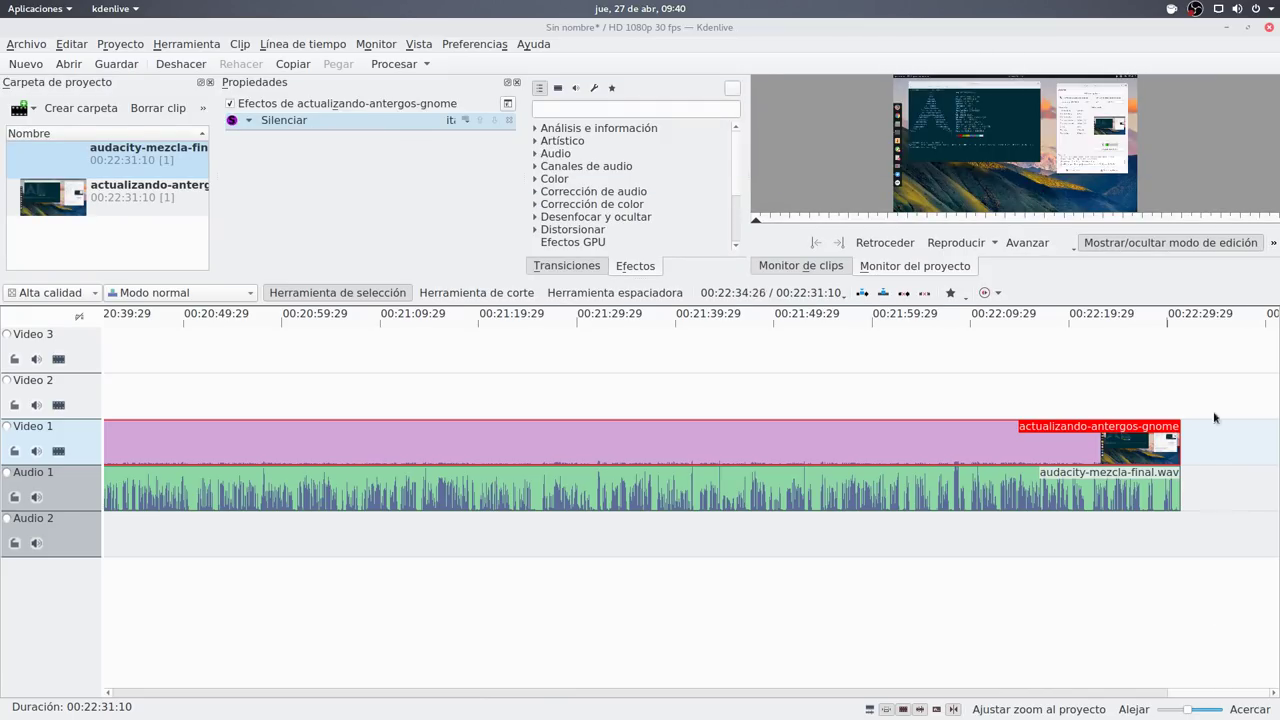
left_click_drag(1196, 697, 125, 686)
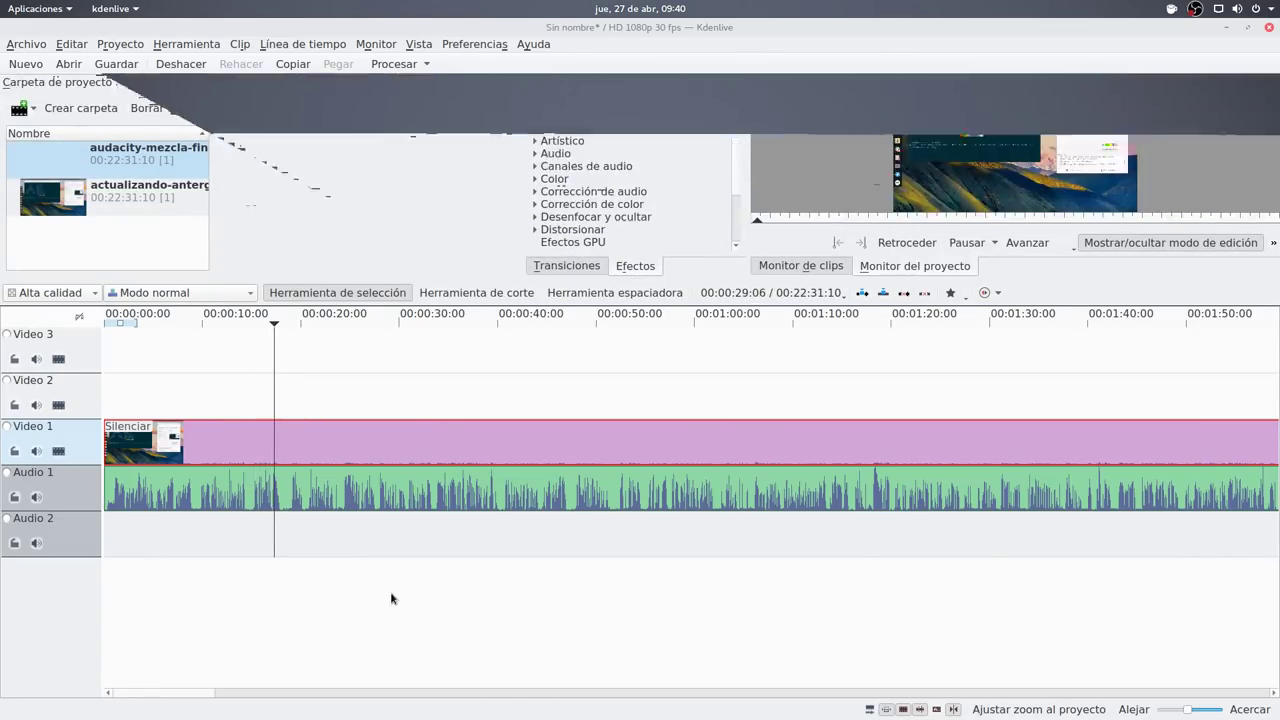
key("space")
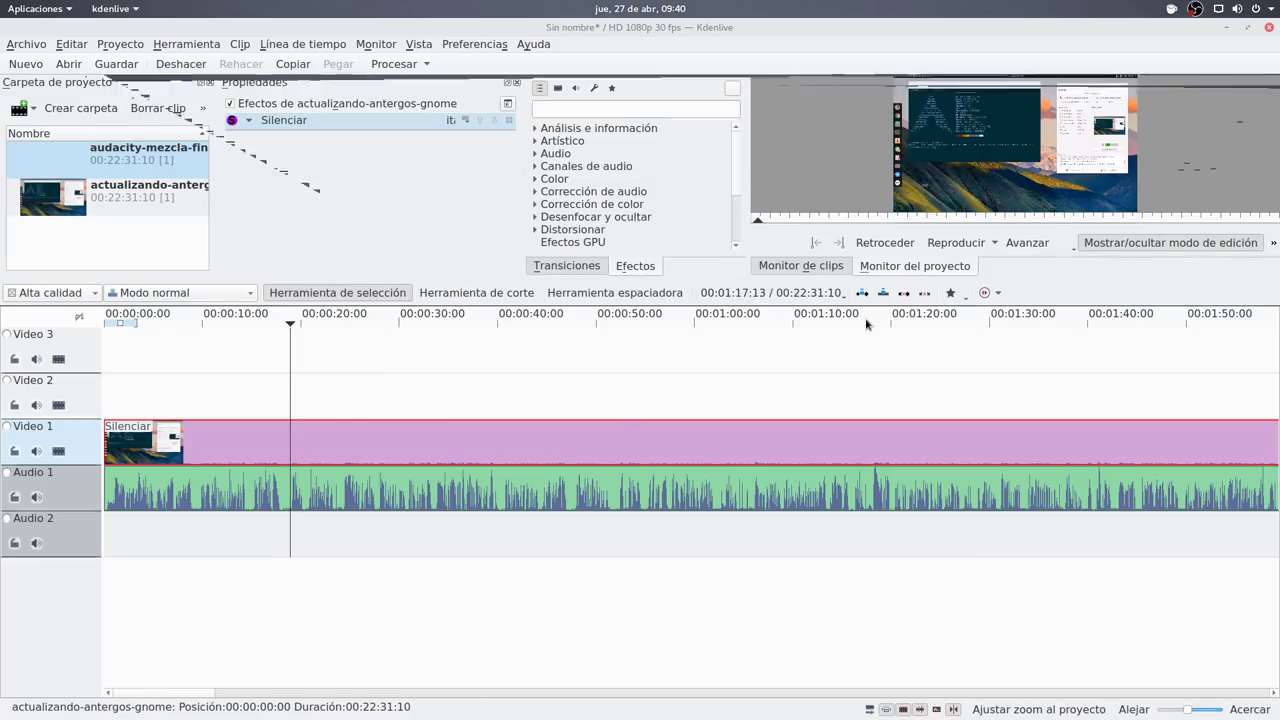
left_click(868, 322)
key("space")
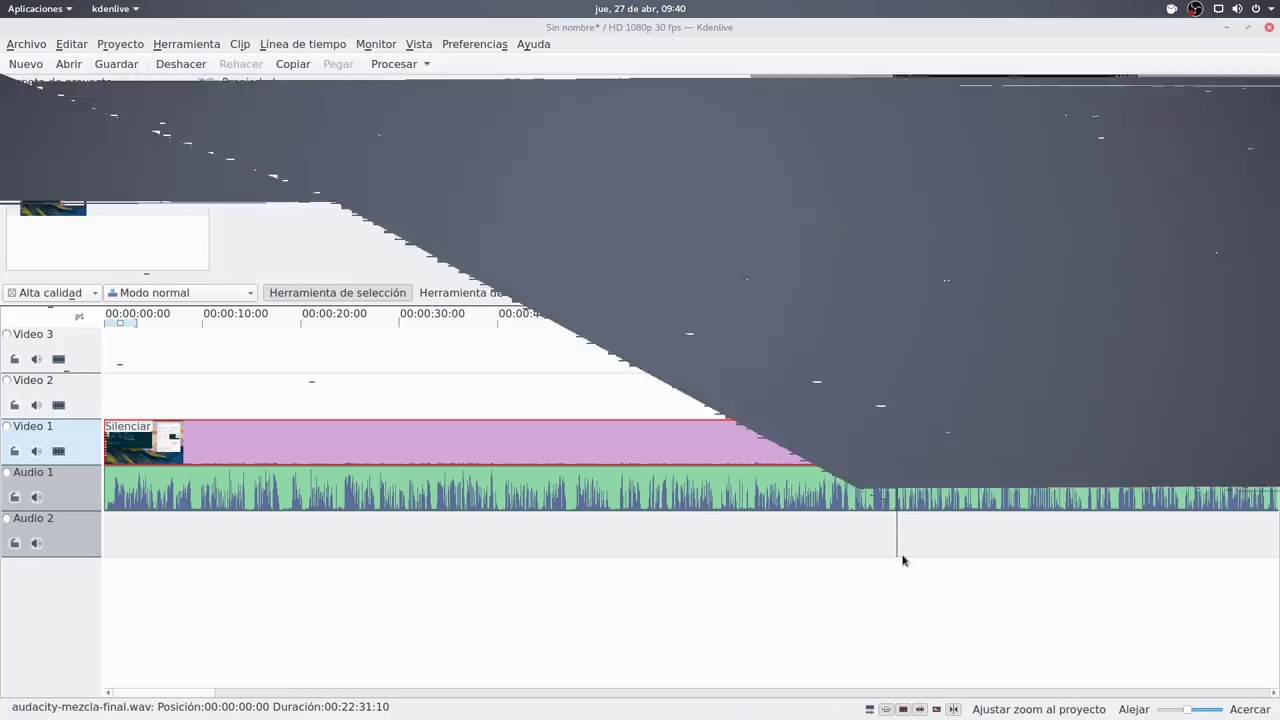
Stop playback, open the project's render settings, and choose the MP4 (H264/AAC) output format.
key("space")
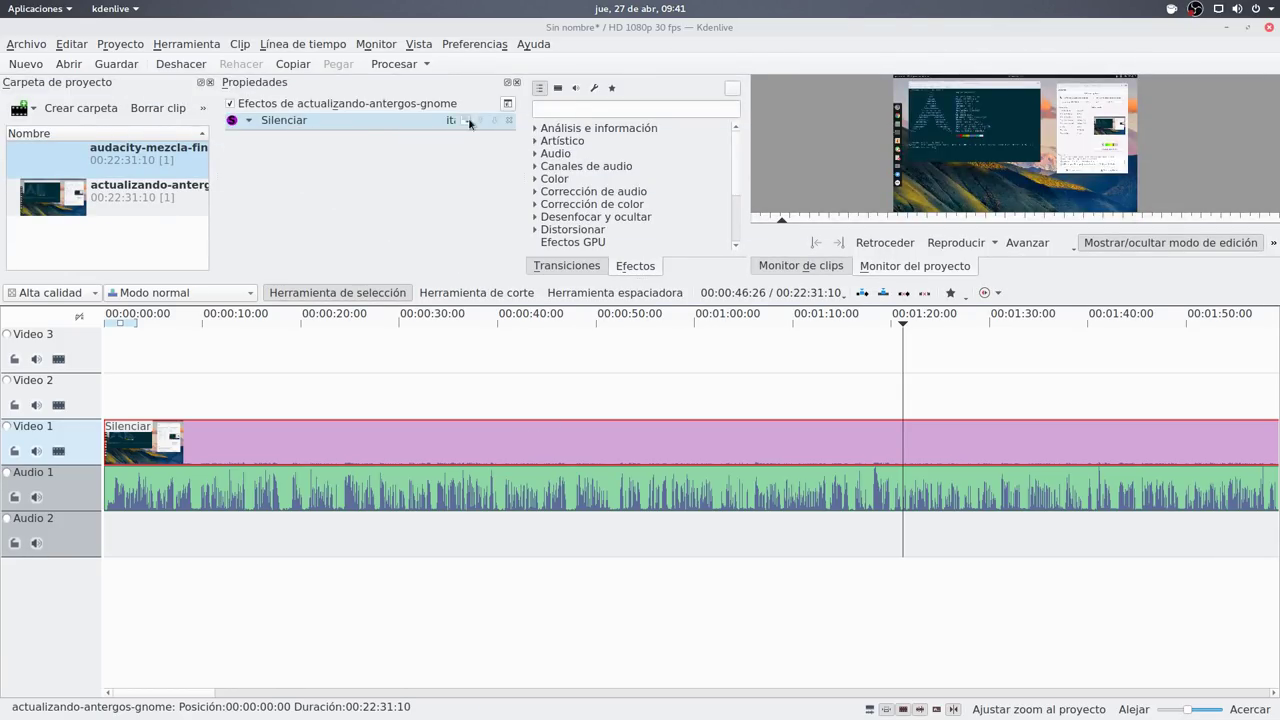
left_click(426, 65)
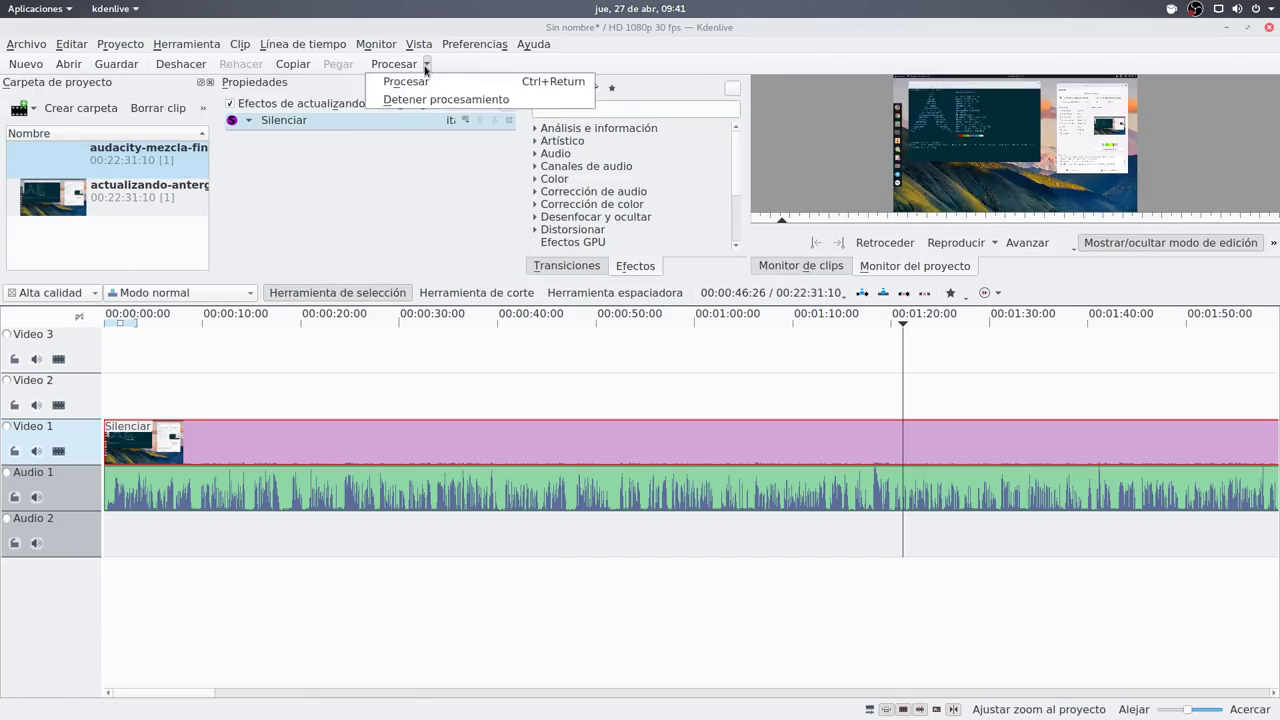
left_click(726, 26)
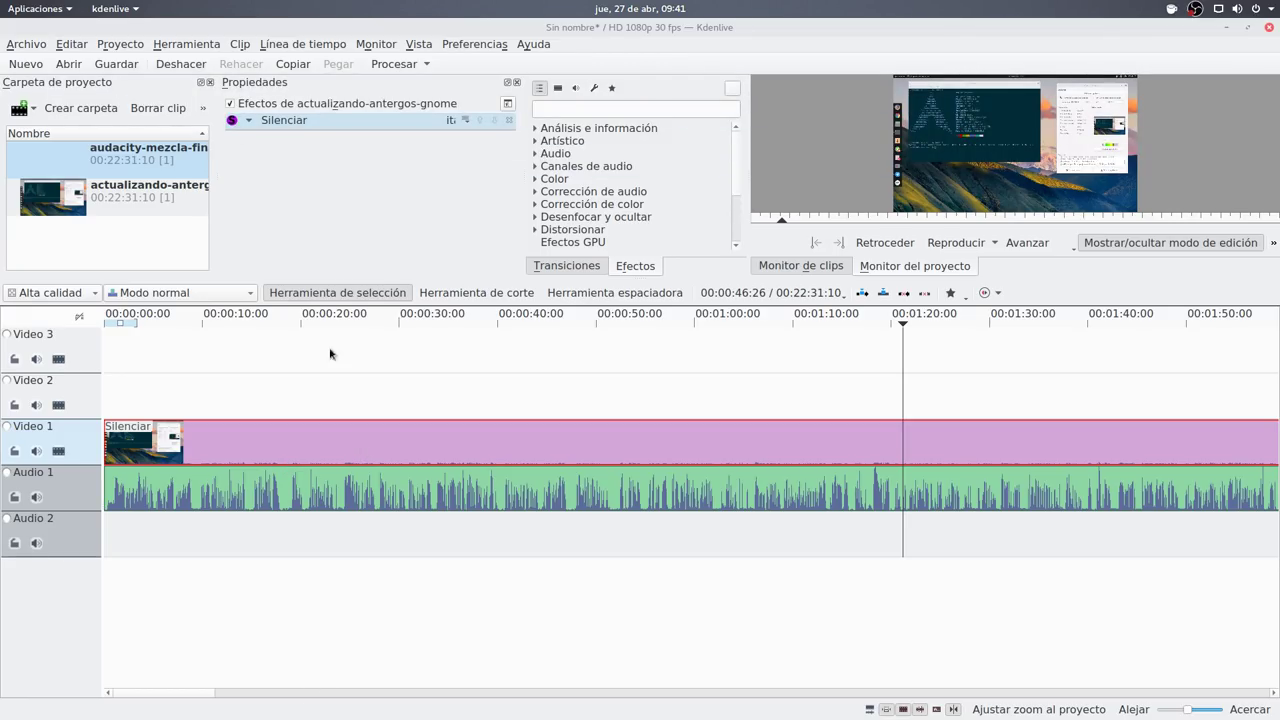
left_click(392, 66)
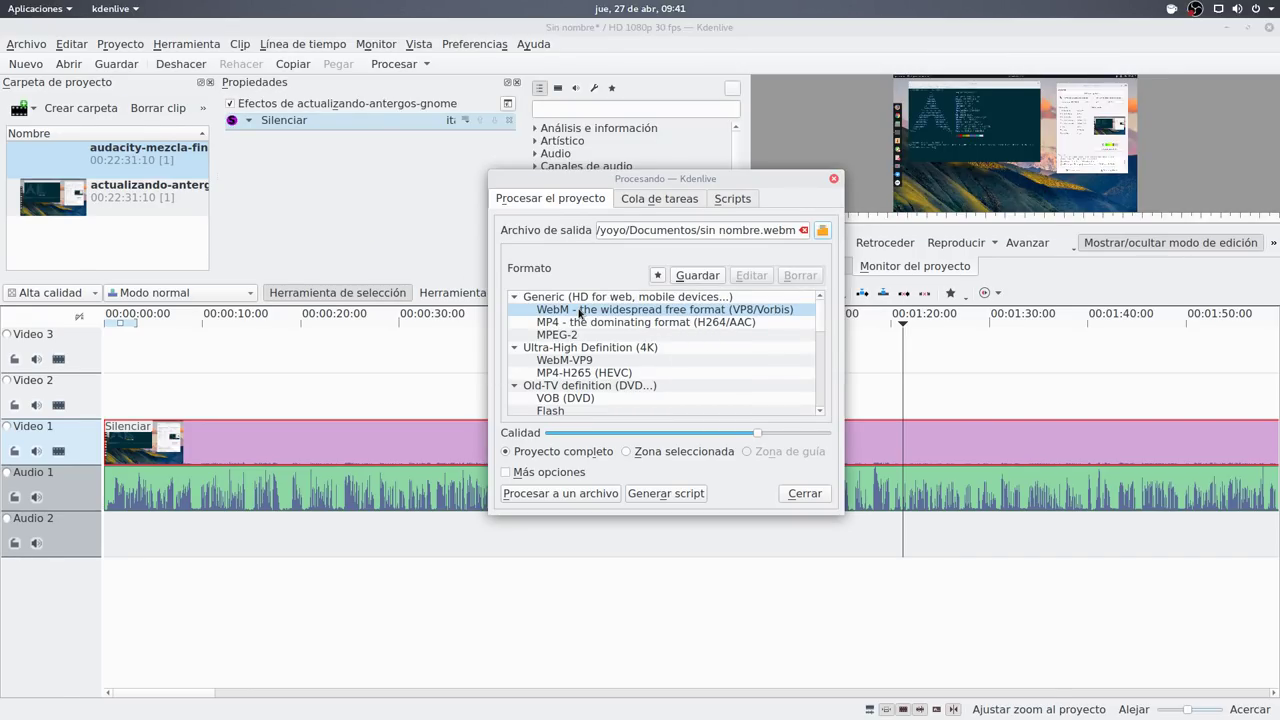
left_click(633, 326)
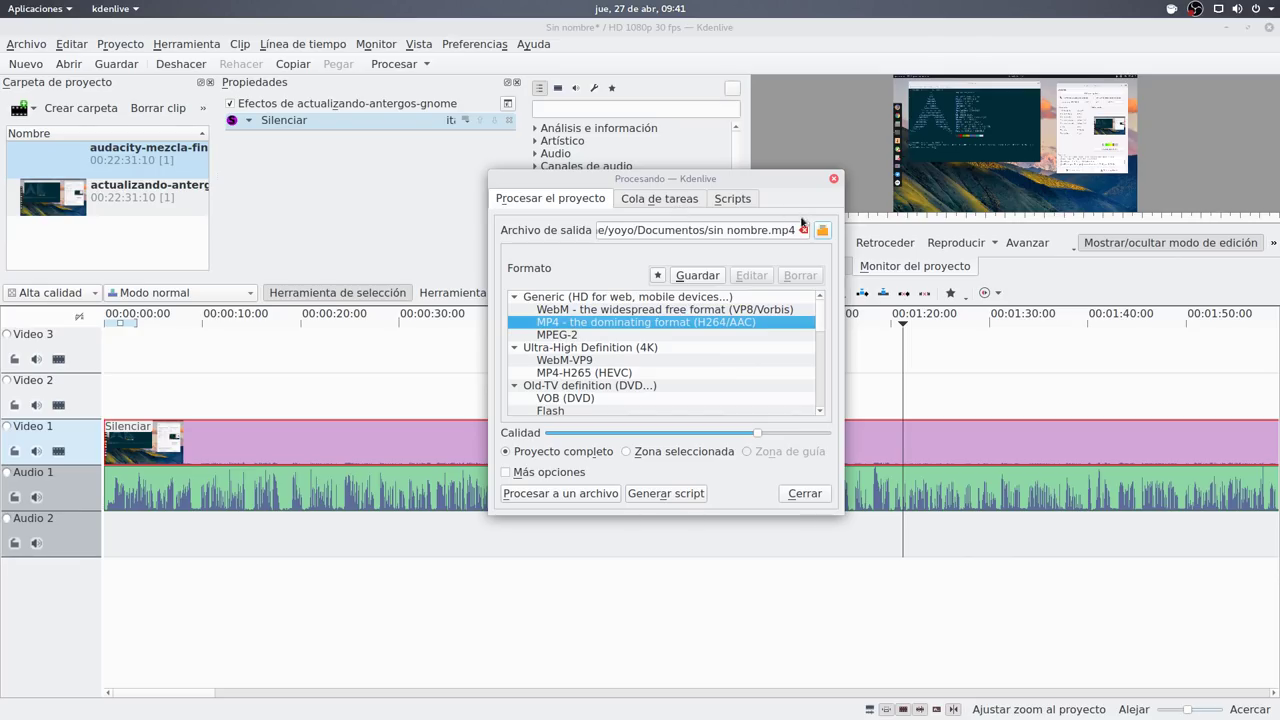
Name the output file video-del-yoyo.mp4 in the Documentos folder and start rendering the full project as MP4 (H264/AAC).
left_click(767, 231)
key("BackSpace")
key("BackSpace")
key("BackSpace")
key("BackSpace")
key("BackSpace")
key("BackSpace")
key("BackSpace")
key("BackSpace")
key("BackSpace")
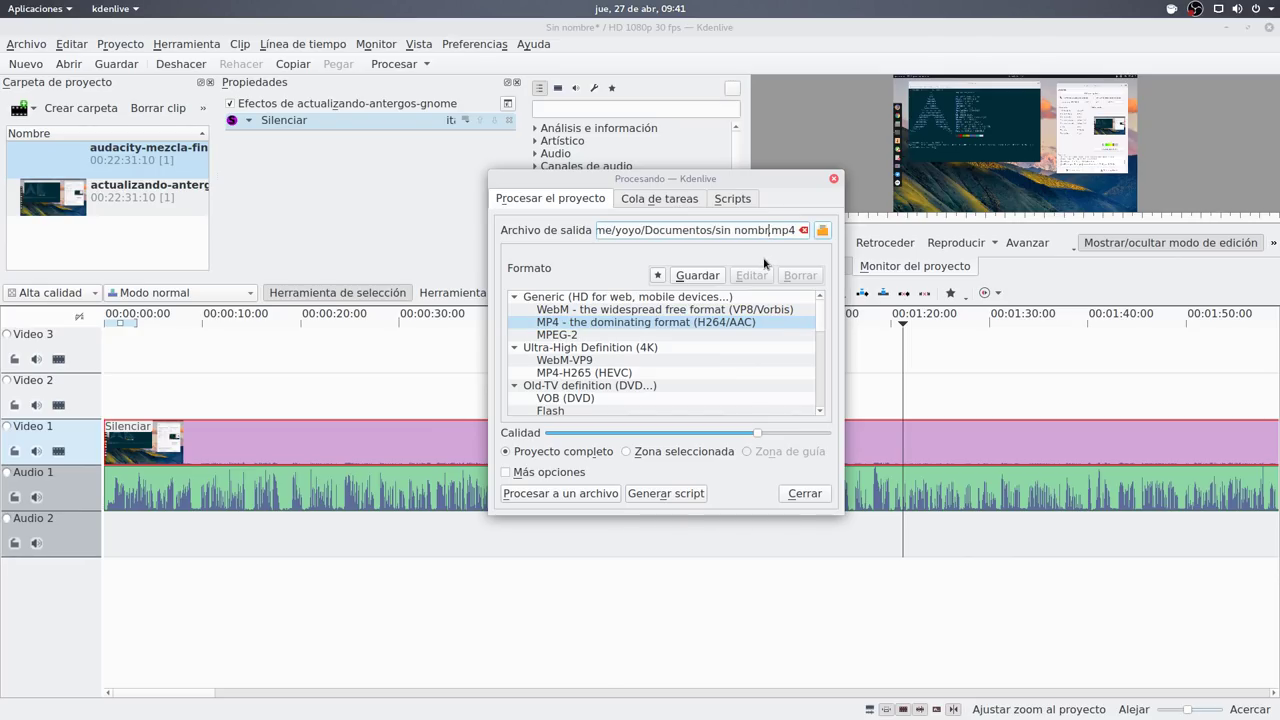
key("BackSpace")
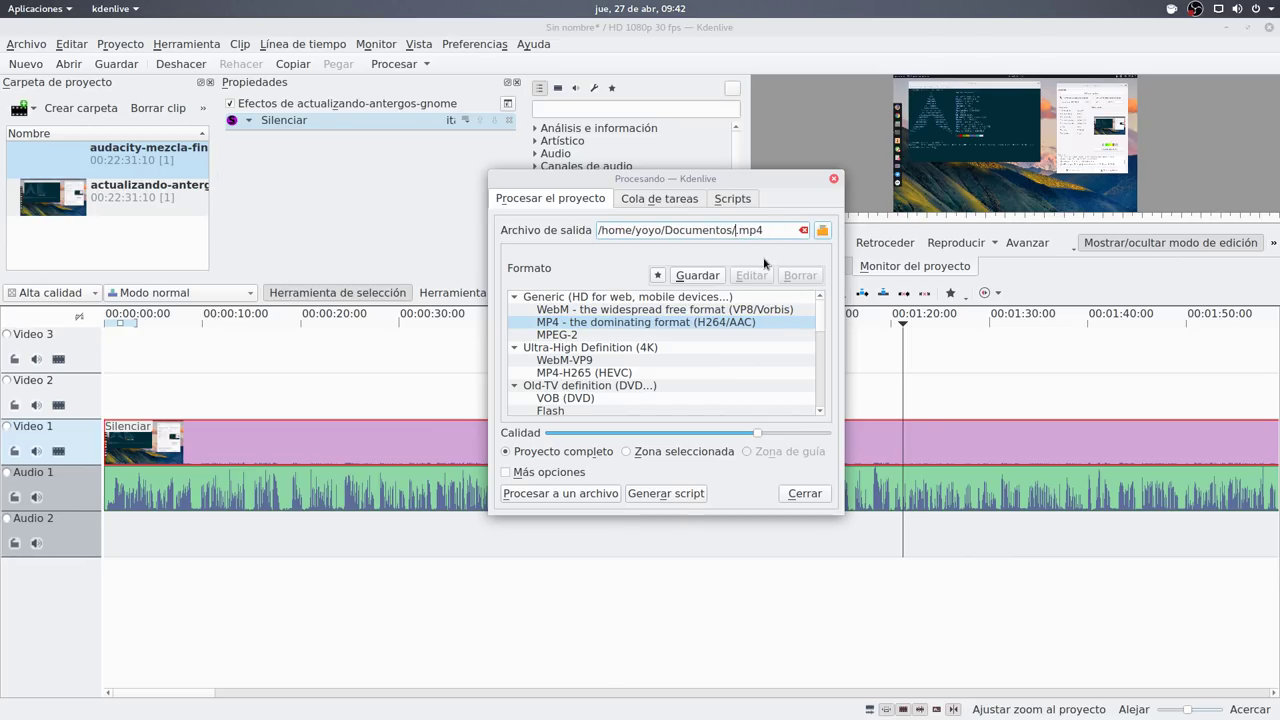
type("video-del-yoyo")
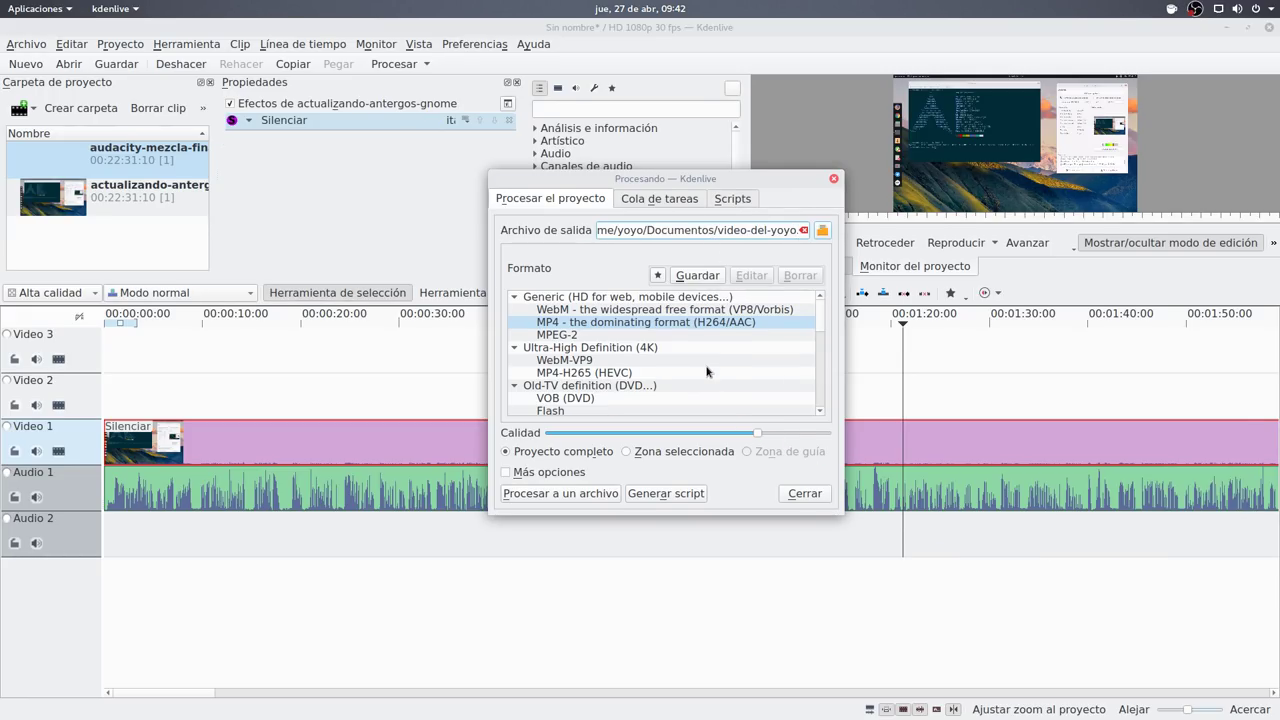
type(".")
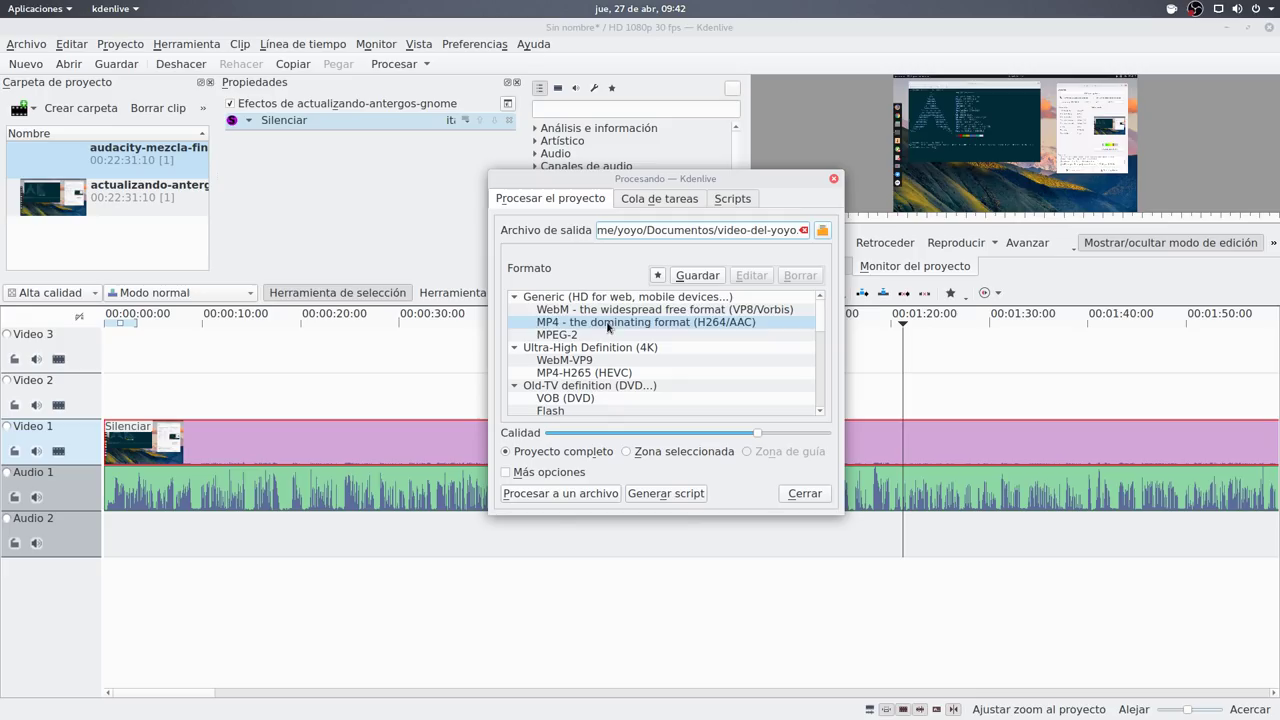
left_click(608, 326)
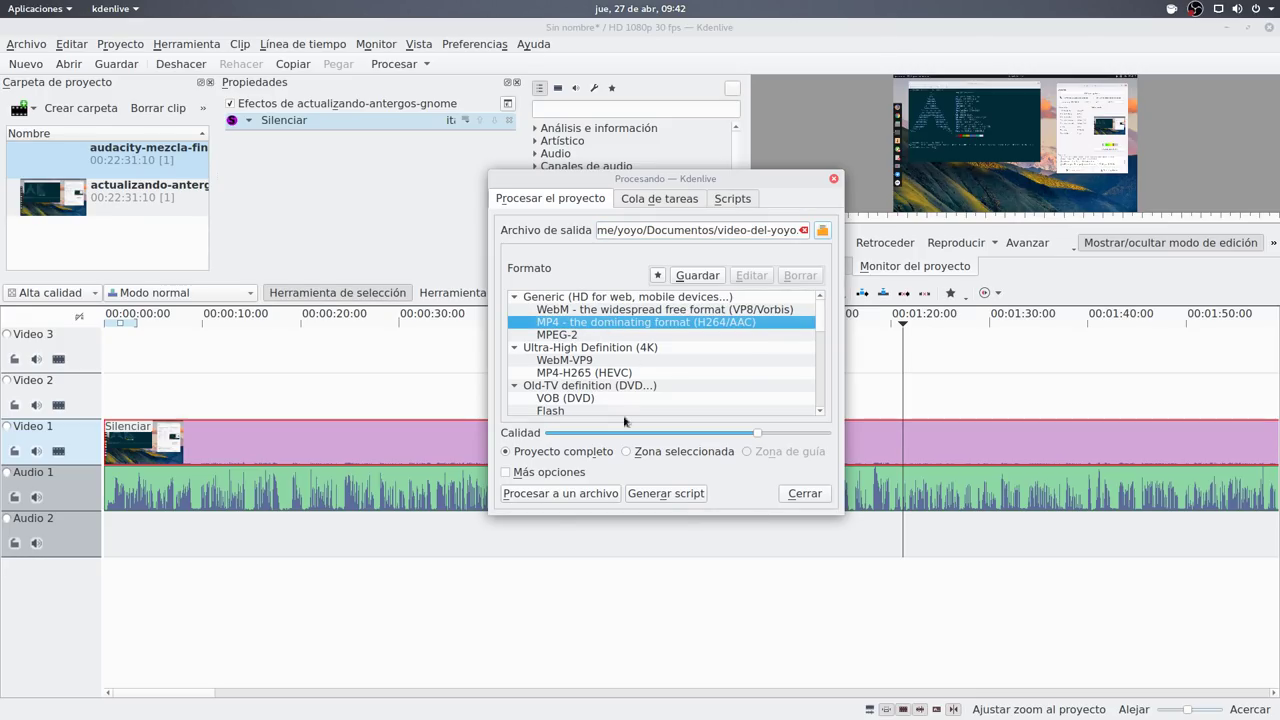
left_click(580, 496)
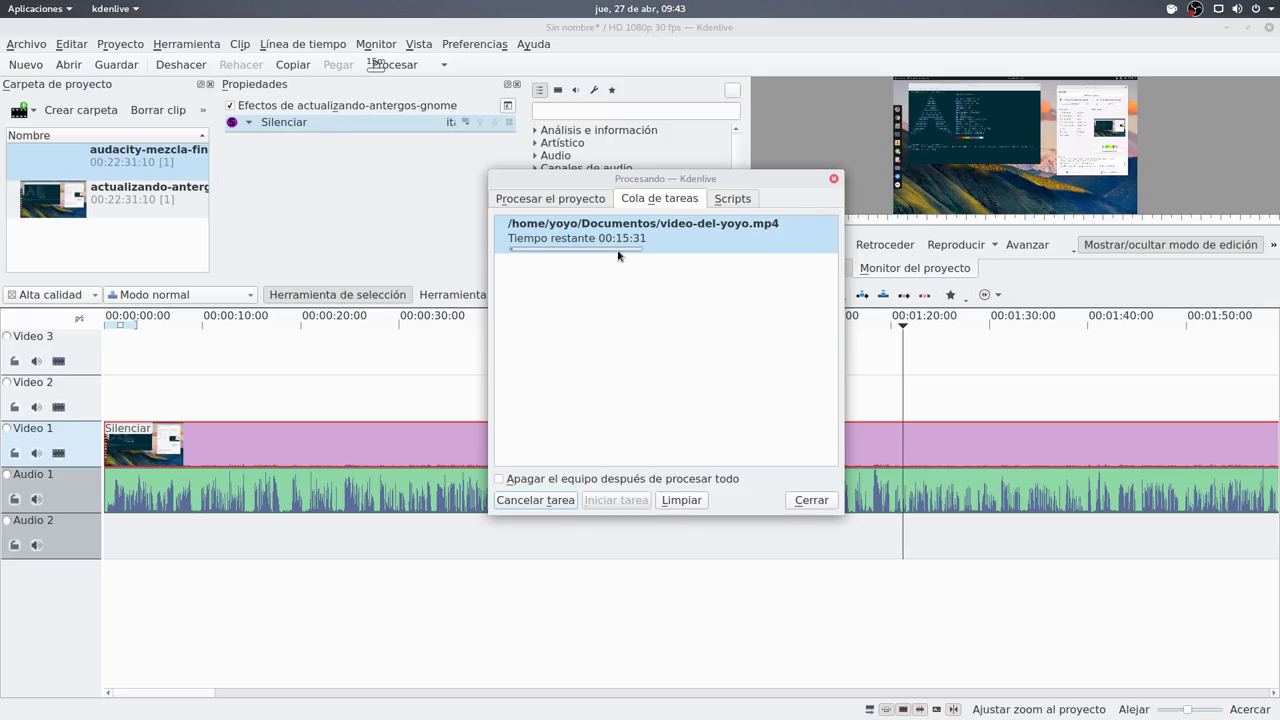
Cancel the video-del-yoyo.mp4 render job, remove it from the job queue, and close the render dialog.
left_click(535, 500)
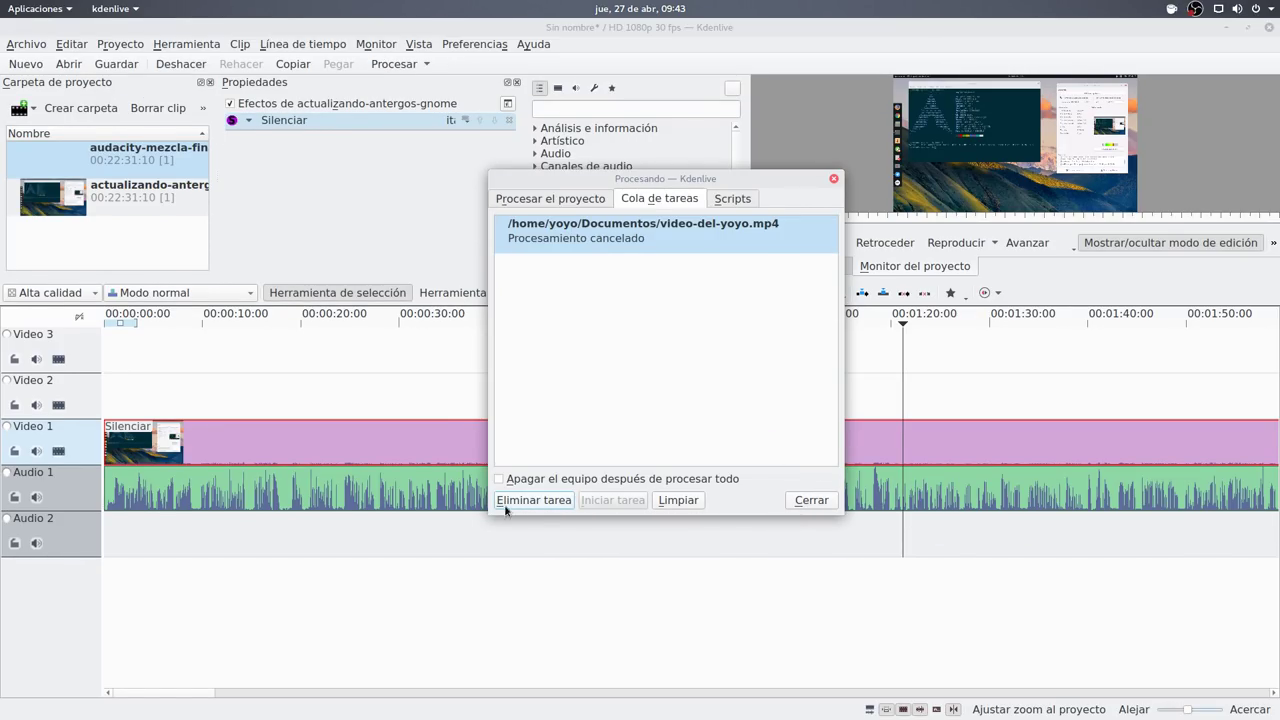
left_click(535, 502)
left_click(820, 504)
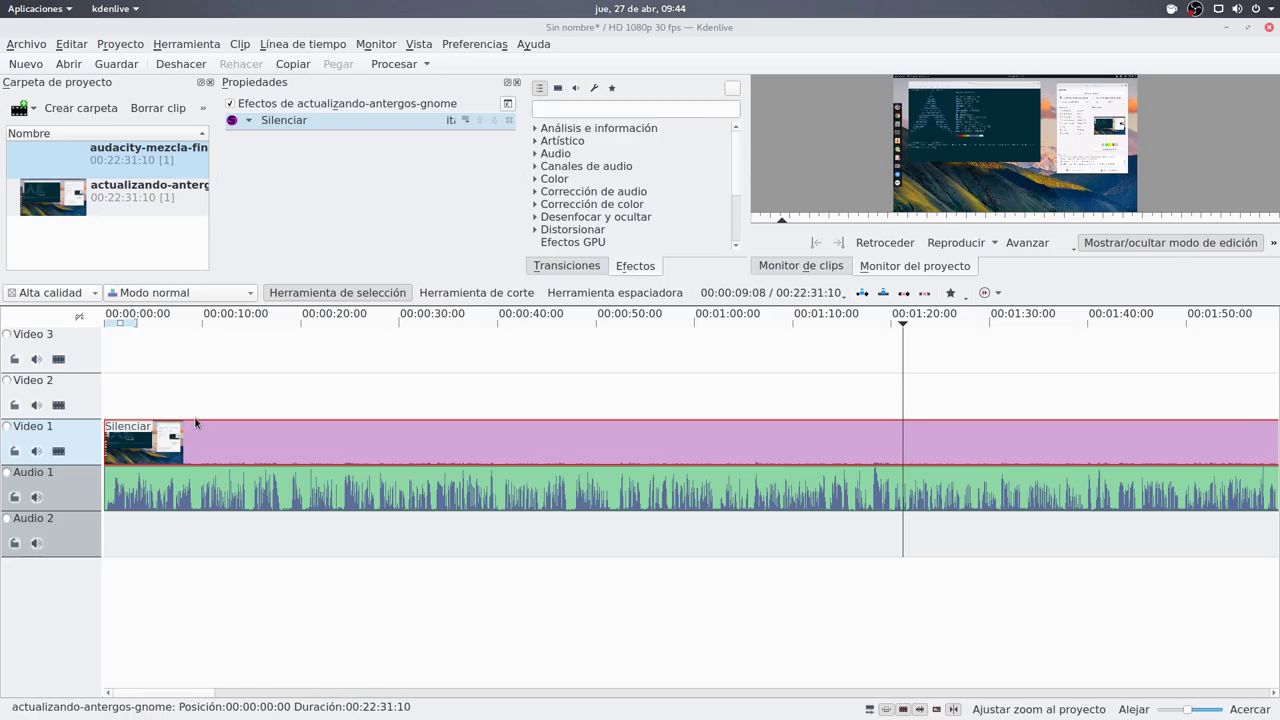
Minimize Kdenlive and switch to the OBS window.
left_click(1230, 28)
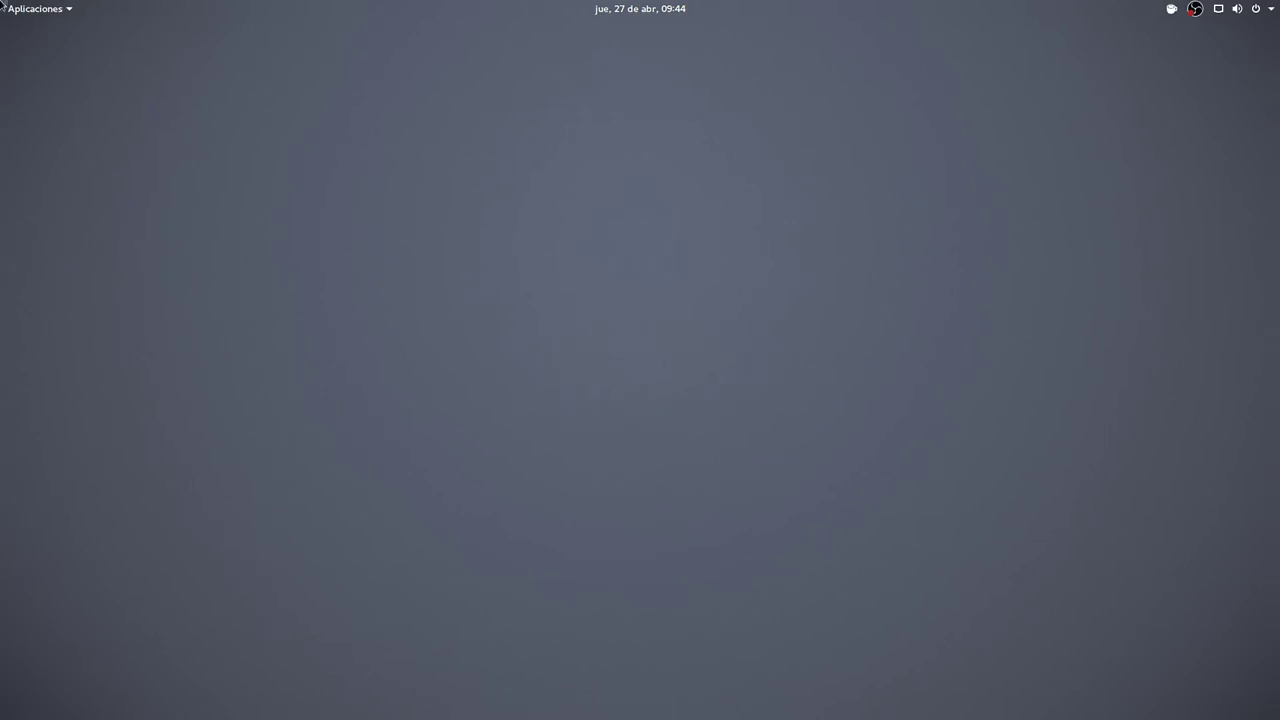
mouse_move(1, 1)
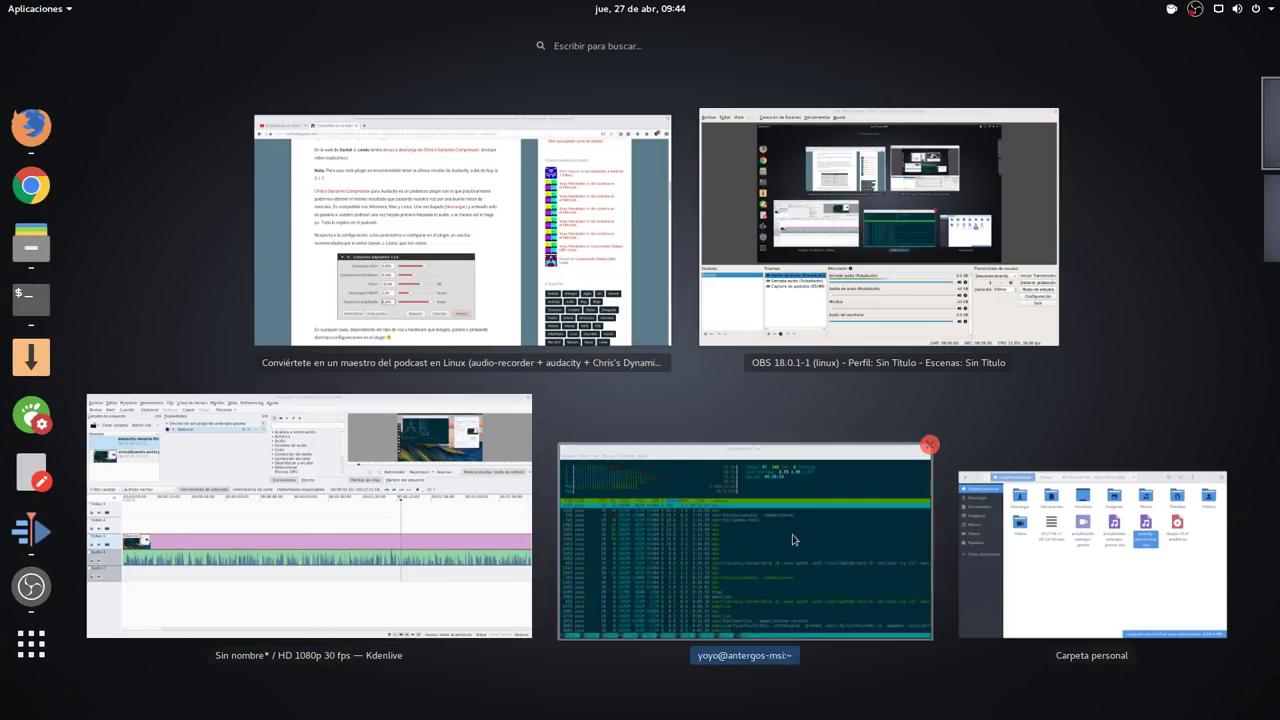
left_click(768, 311)
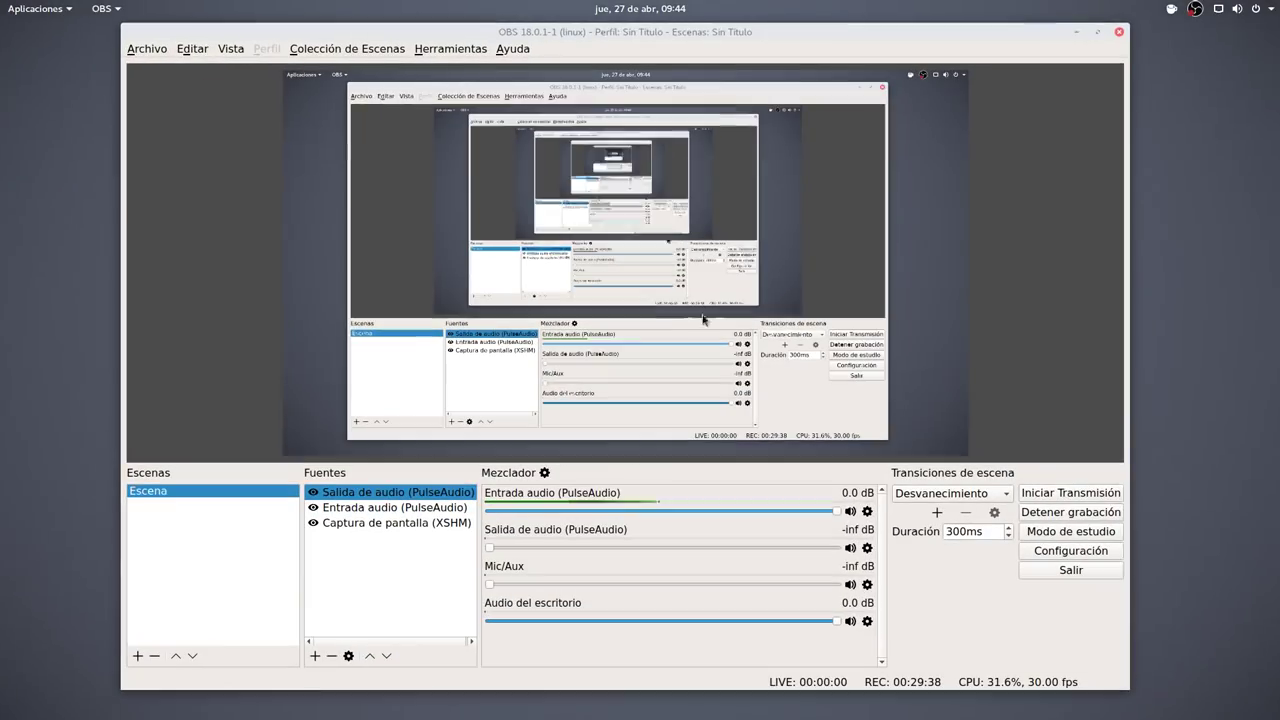